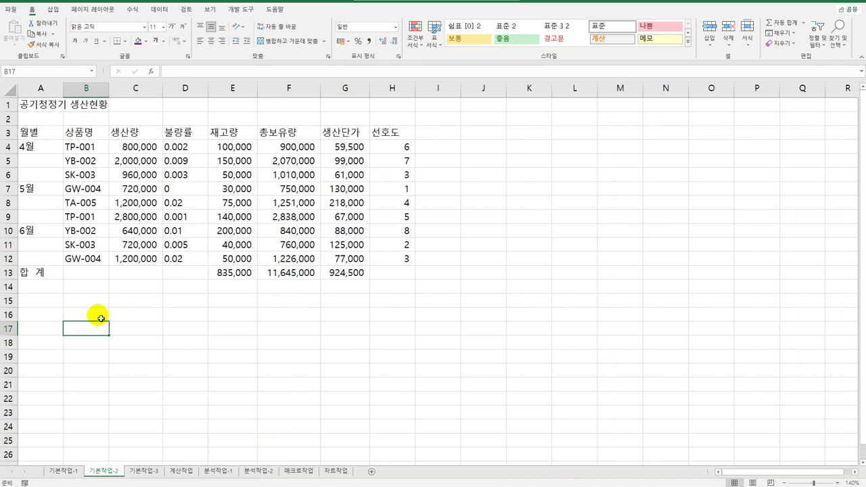
Merge and center the title across A1:H1 and apply the 제목 1 cell style
drag(33, 105, 399, 115)
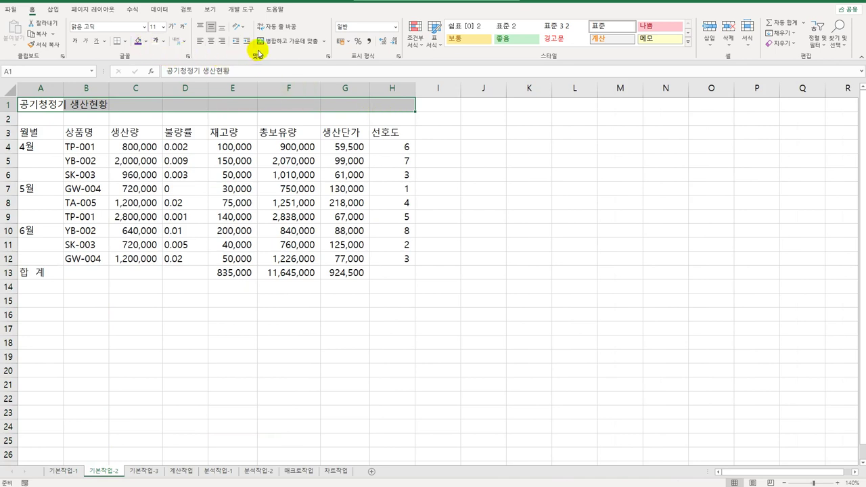
click(284, 43)
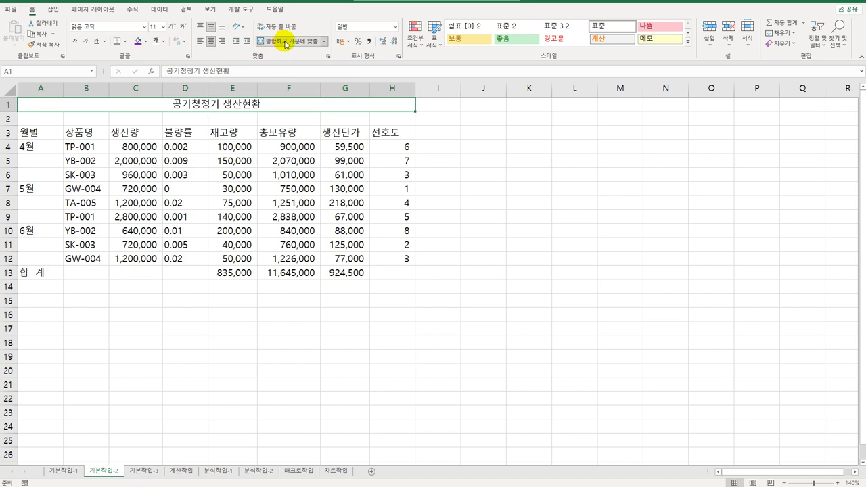
click(687, 42)
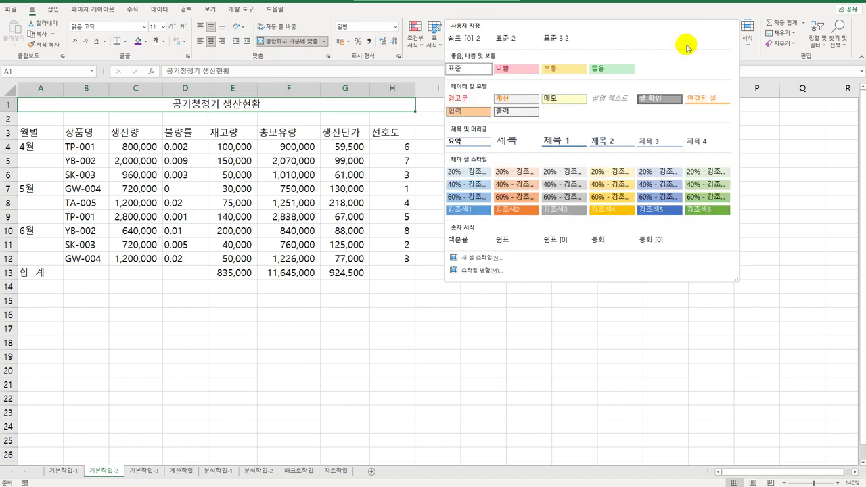
click(572, 142)
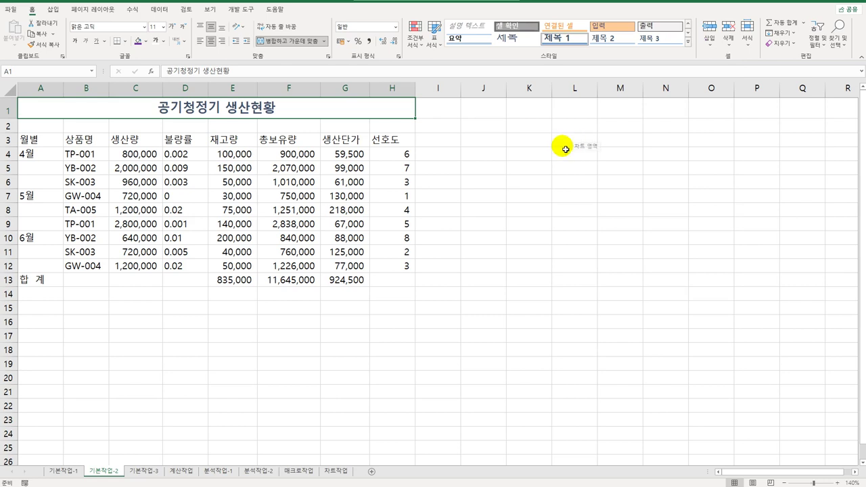
Set the height of row 1 to 27
click(8, 111)
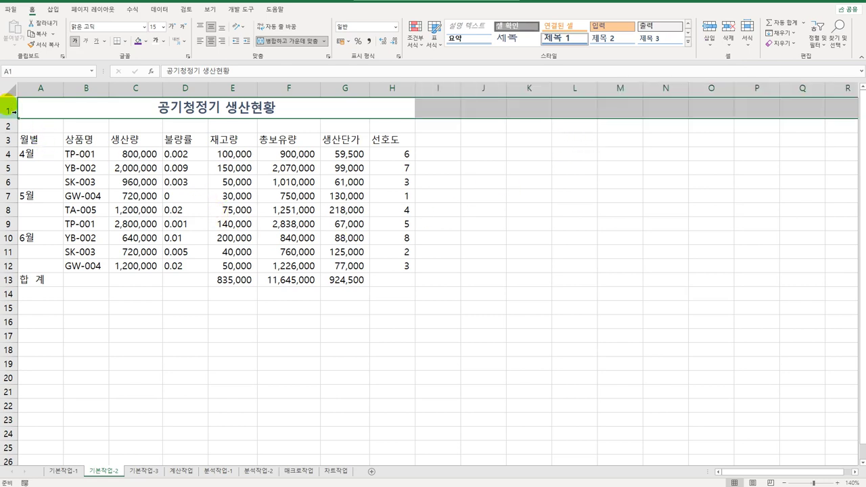
right_click(8, 112)
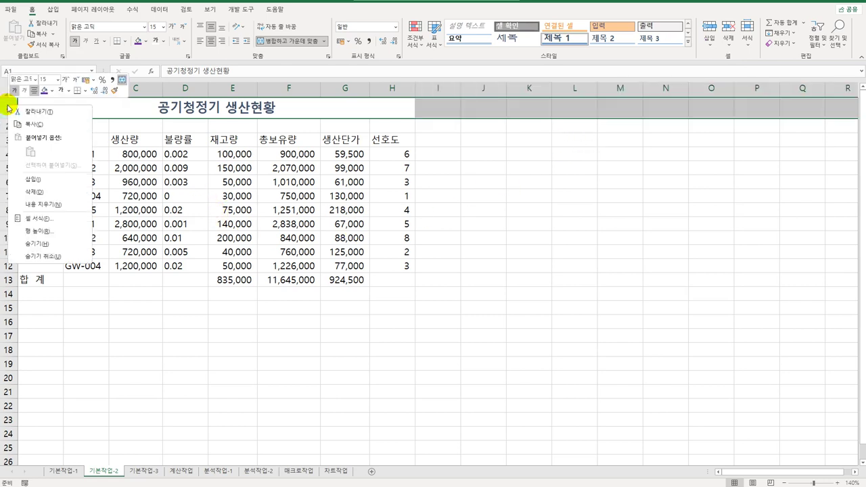
click(32, 236)
drag(32, 223, 453, 222)
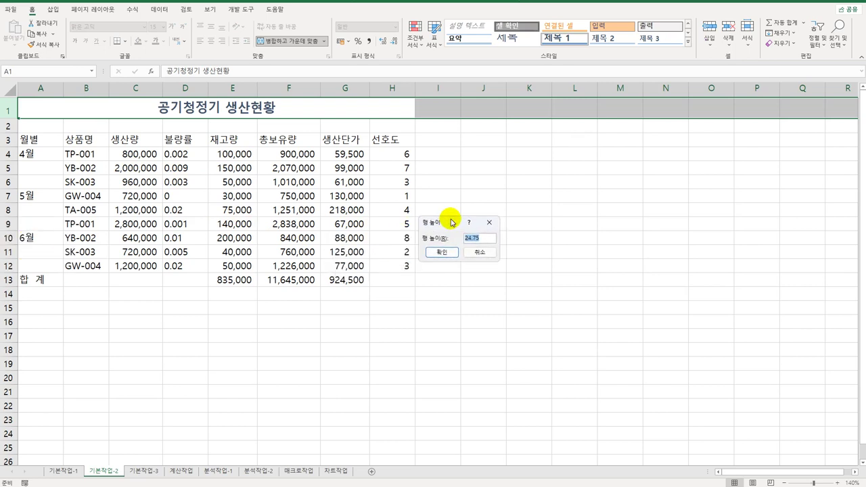
text(27)
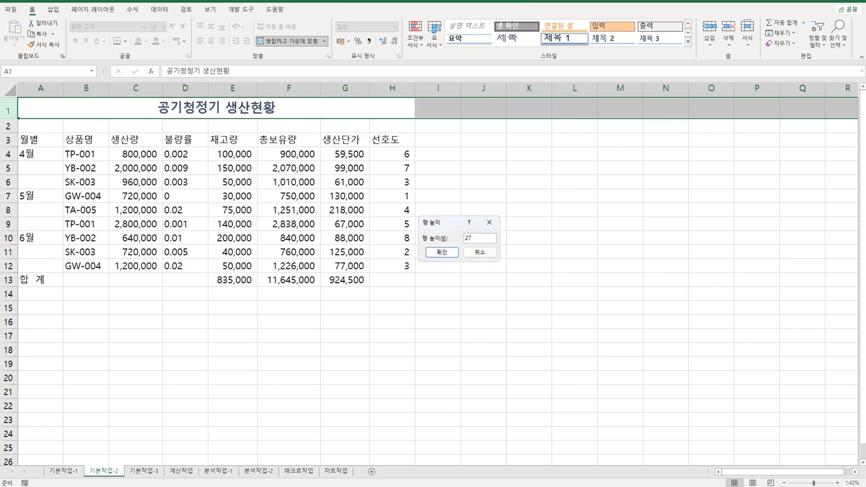
key(Return)
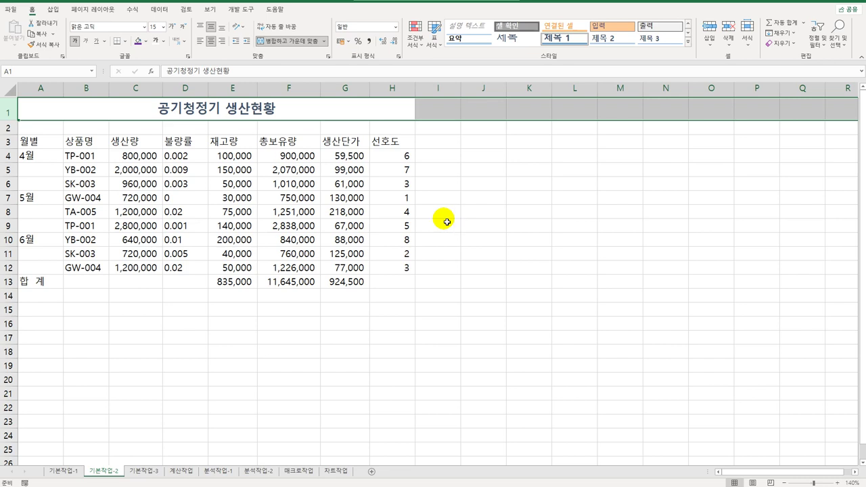
Merge and center each of the ranges A4:A6, A7:A9, A10:A12 and A13:D13
drag(36, 161, 37, 189)
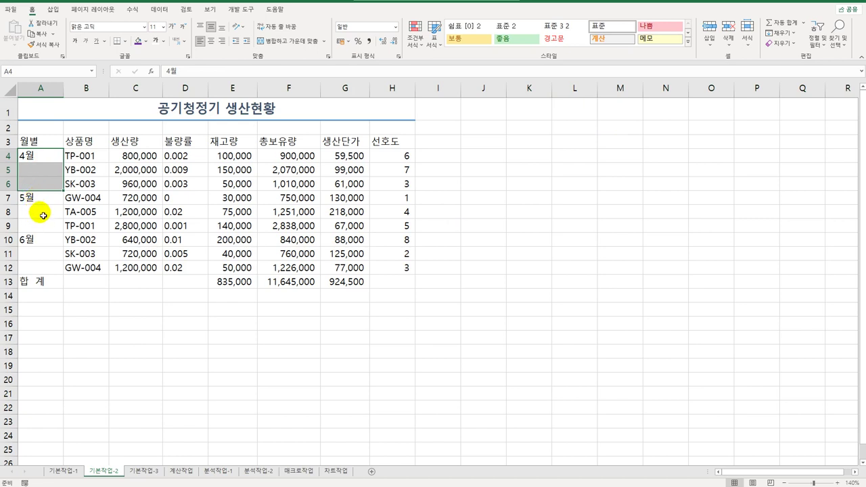
drag(39, 197, 176, 287)
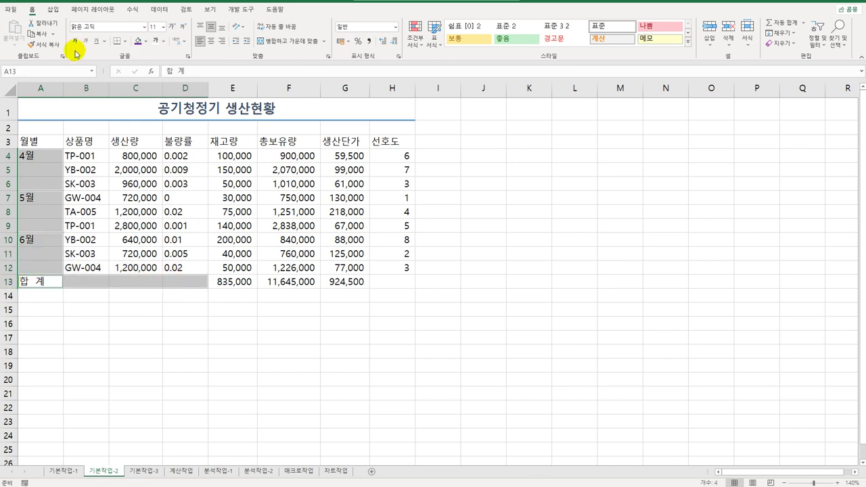
click(274, 42)
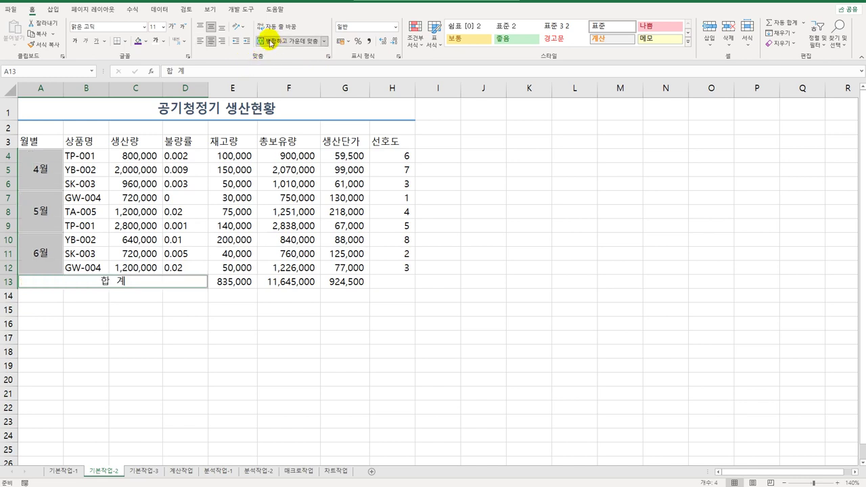
Fill the header cells A3:H3 with the standard yellow color
drag(42, 141, 398, 141)
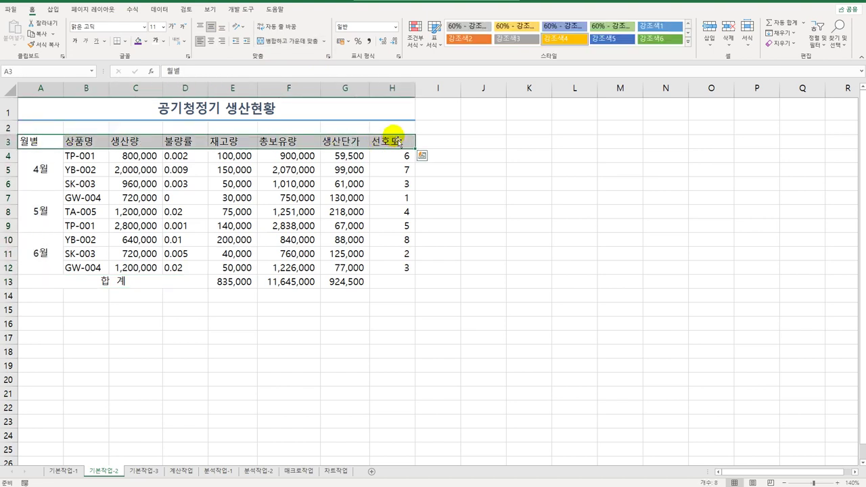
click(145, 42)
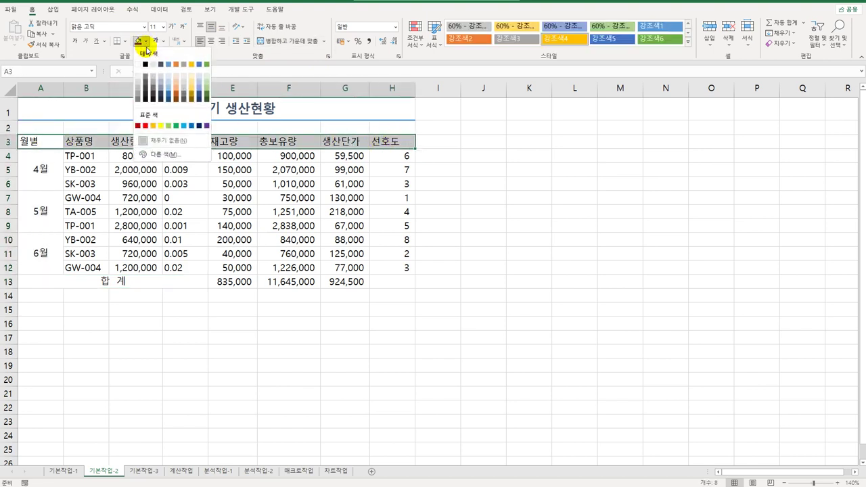
click(153, 126)
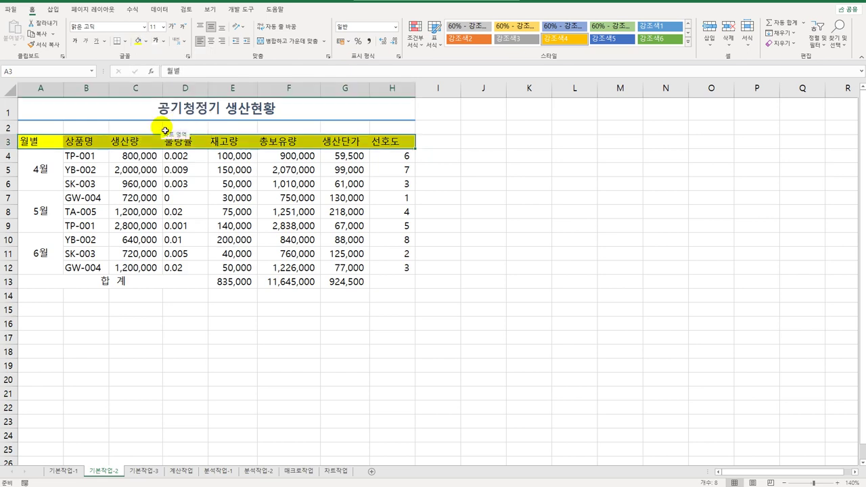
Format the 불량률 values in D4:D12 as percentages with one decimal place
drag(197, 158, 185, 266)
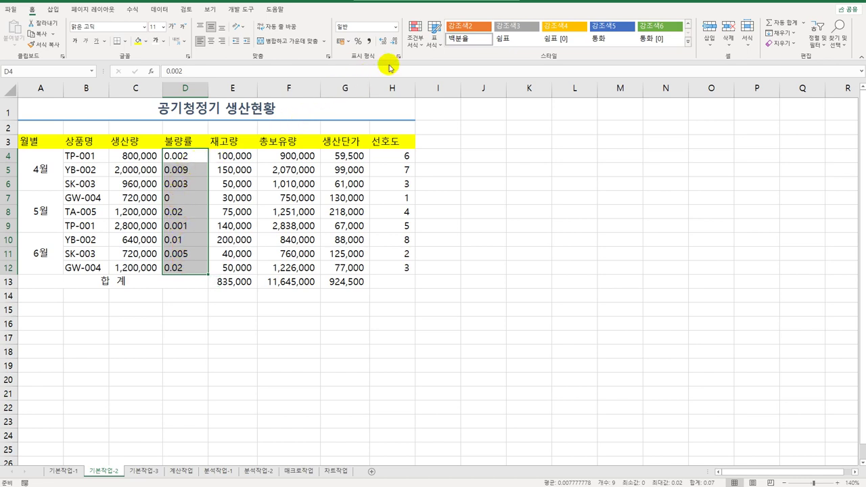
click(358, 40)
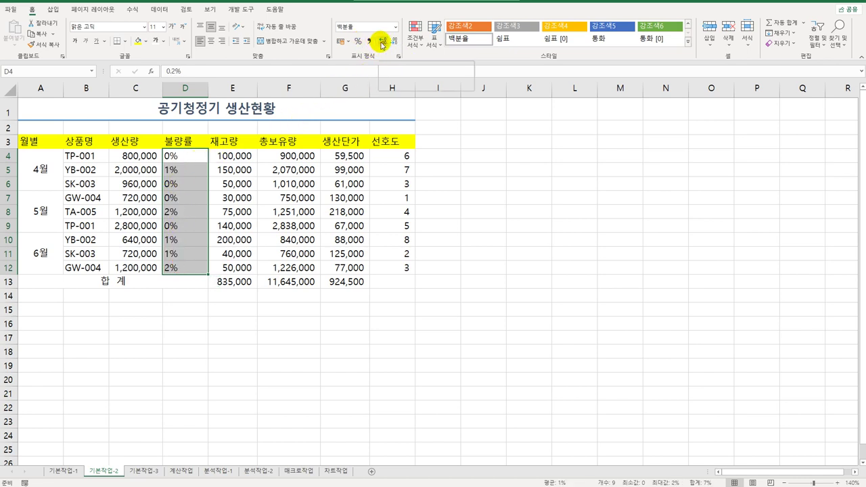
click(382, 42)
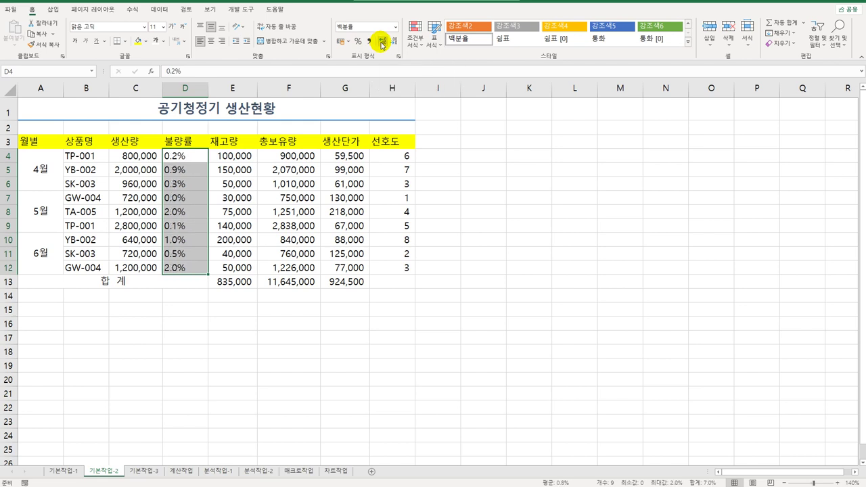
click(399, 56)
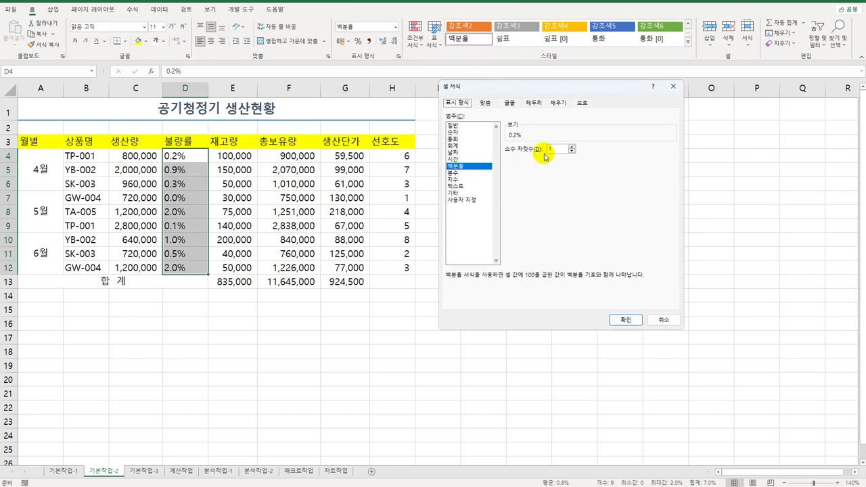
click(632, 321)
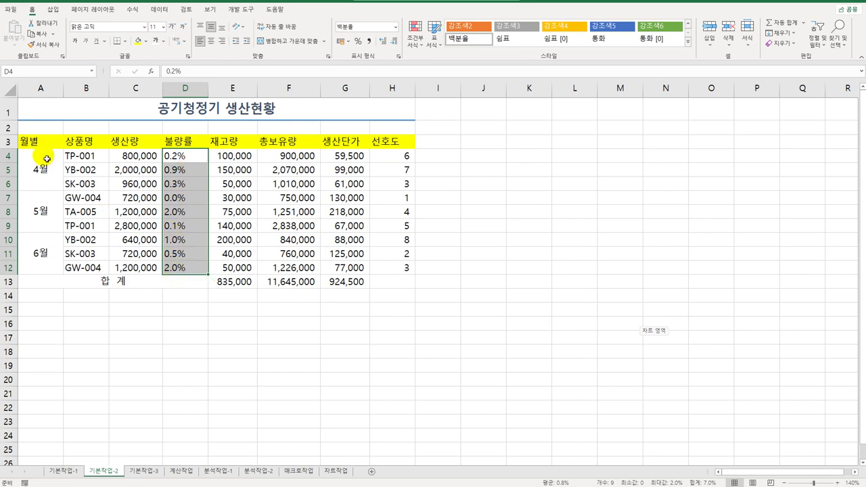
Name the range D4:D12 불량률 and center its values horizontally
click(29, 73)
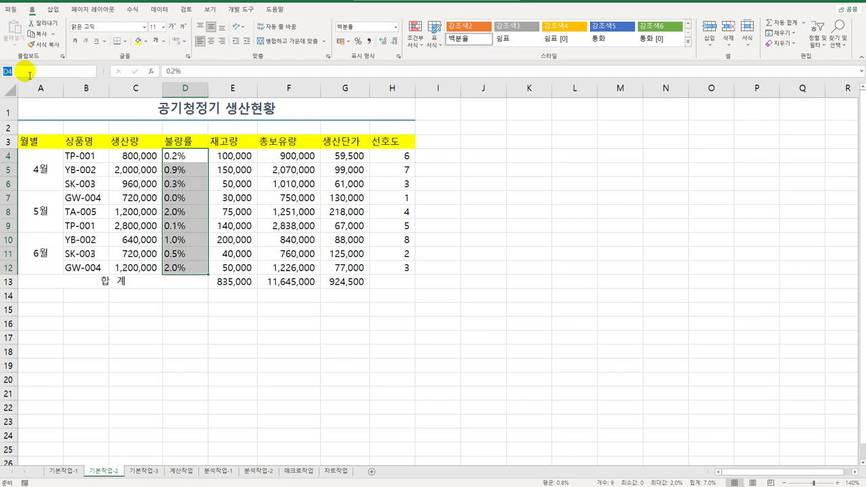
text(불량률)
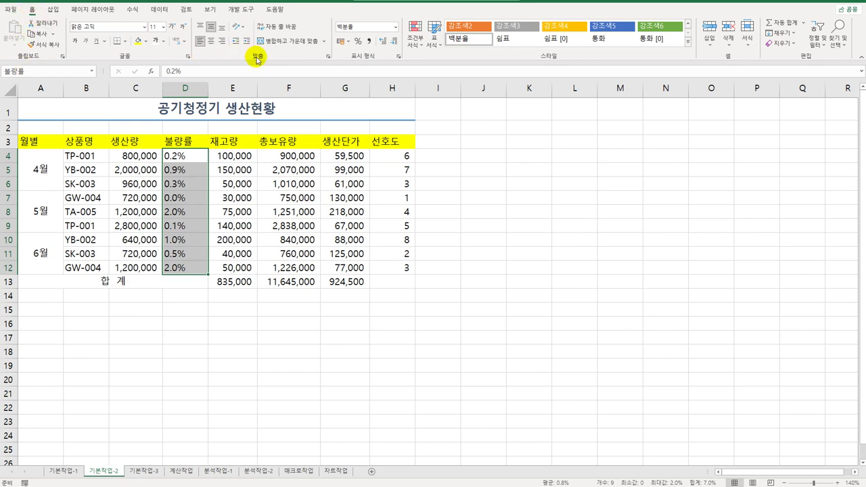
click(211, 42)
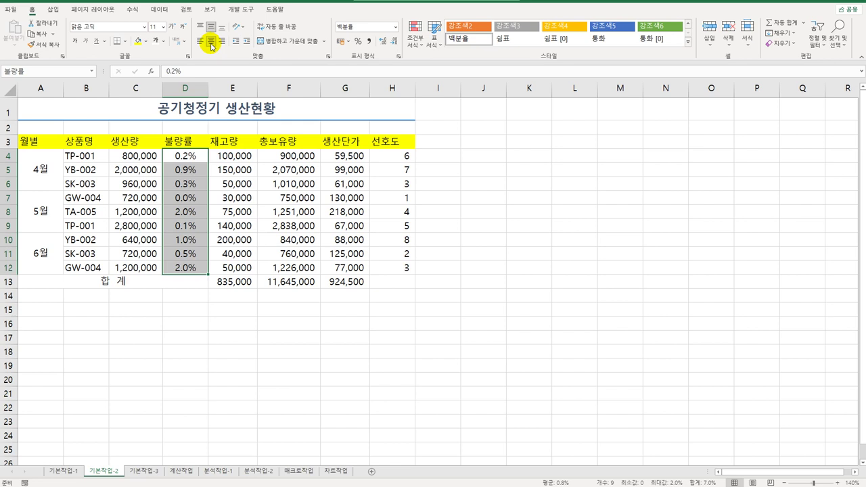
Apply the custom number format * #,##0,"천개" to the 총보유량 values in F4:F13
drag(290, 157, 296, 280)
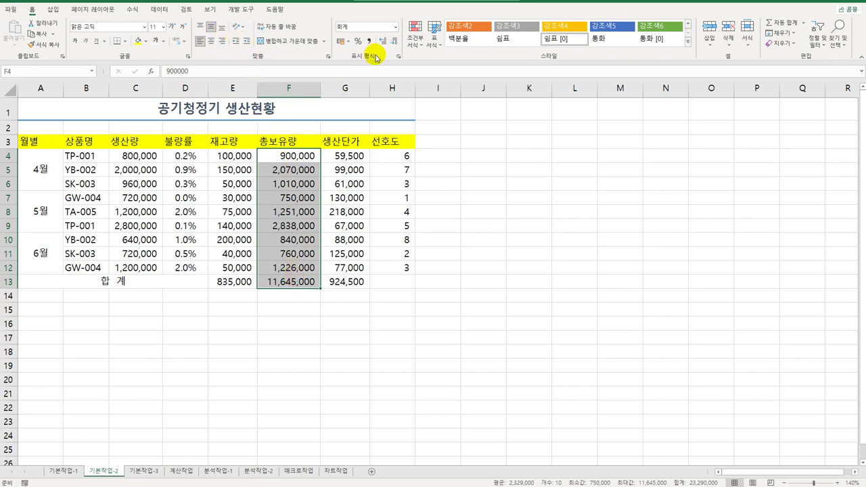
click(399, 58)
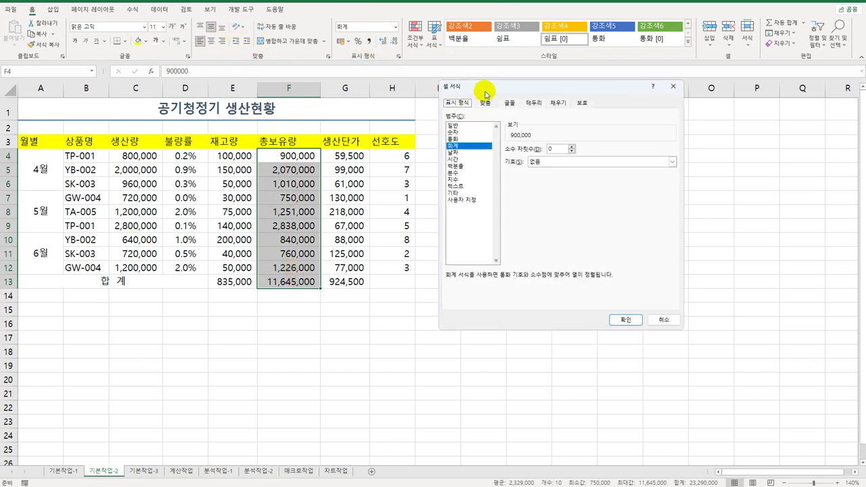
click(460, 200)
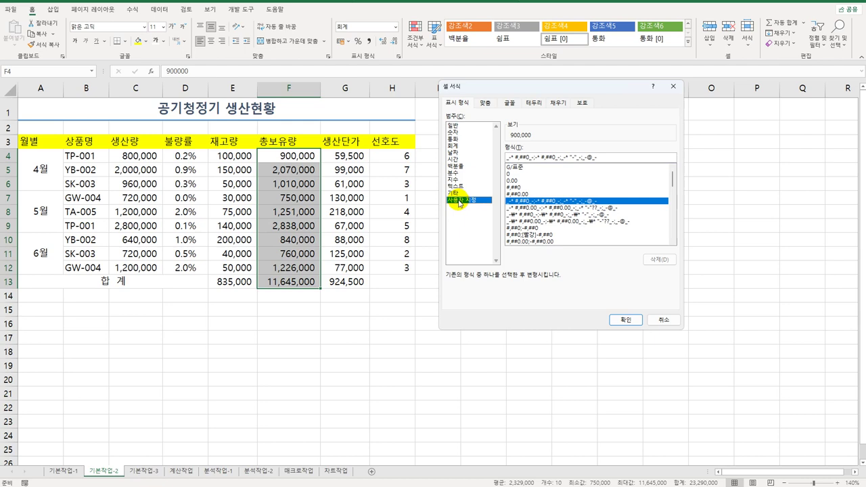
drag(606, 159, 456, 145)
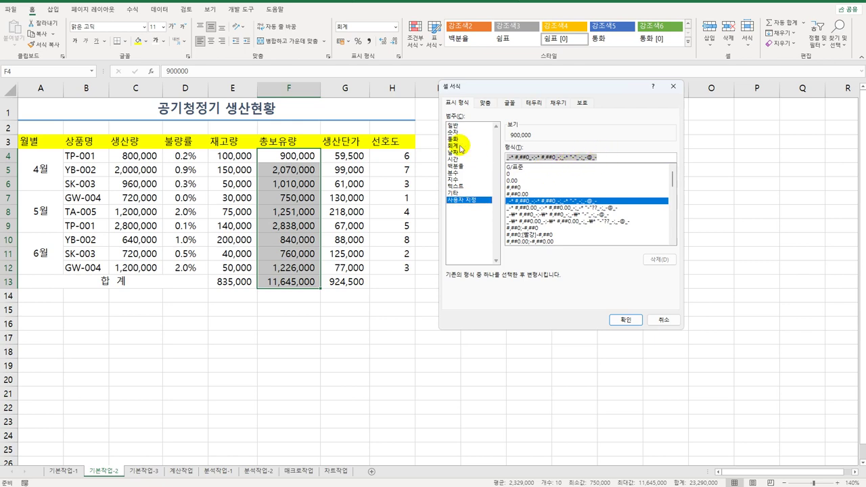
text(#)
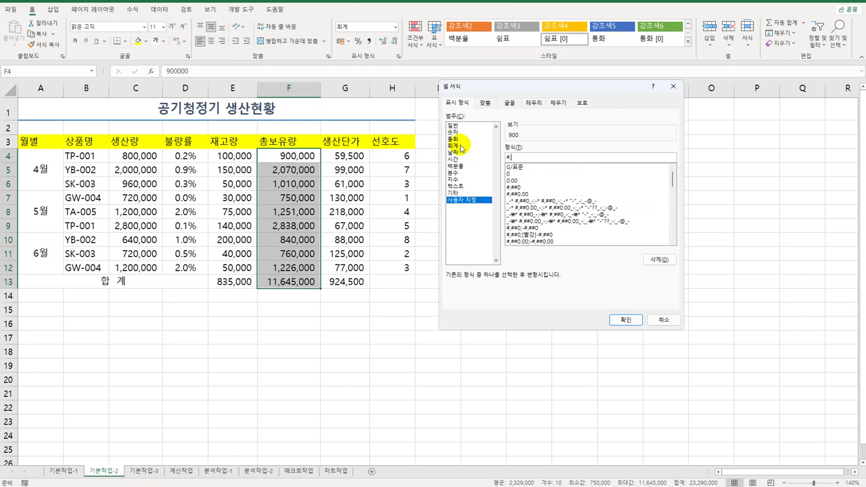
text(,##0)
text(,)
text("천개")
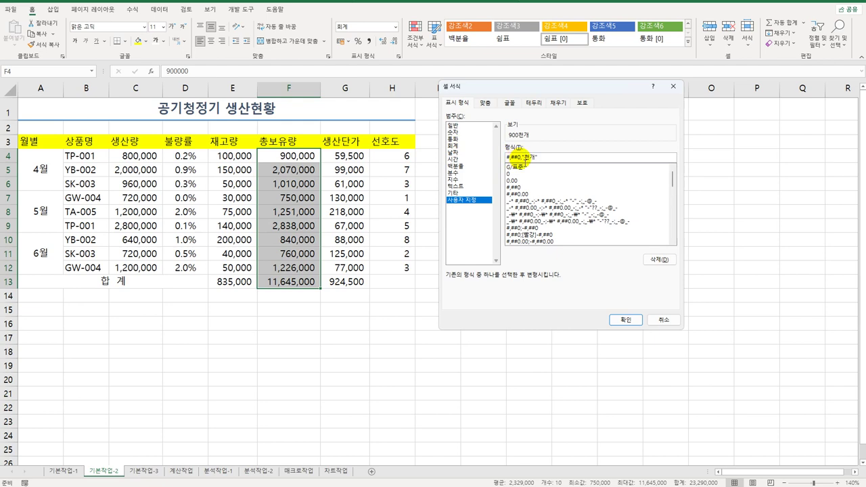
text(,)
key(BackSpace)
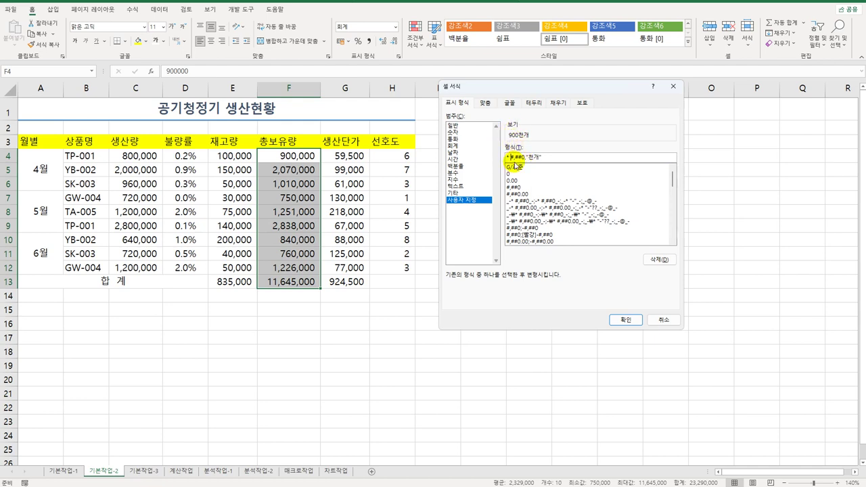
click(615, 321)
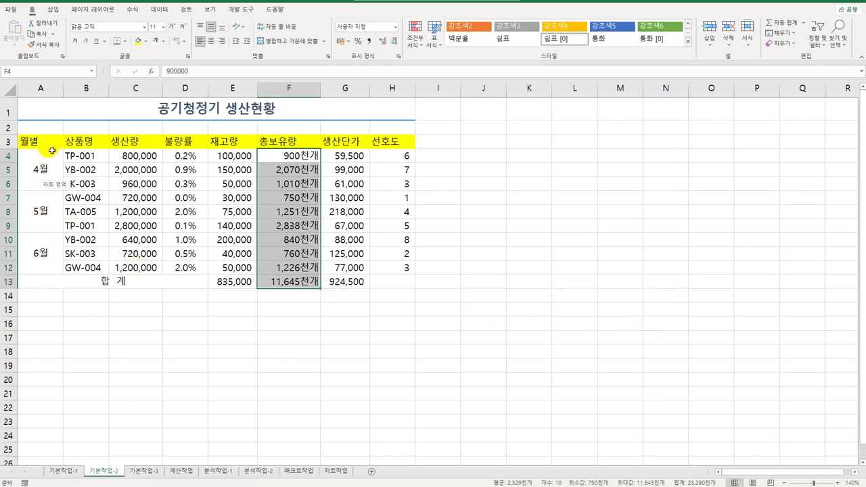
Apply all borders to the table range A3:H13, then select cell H13
drag(44, 141, 384, 287)
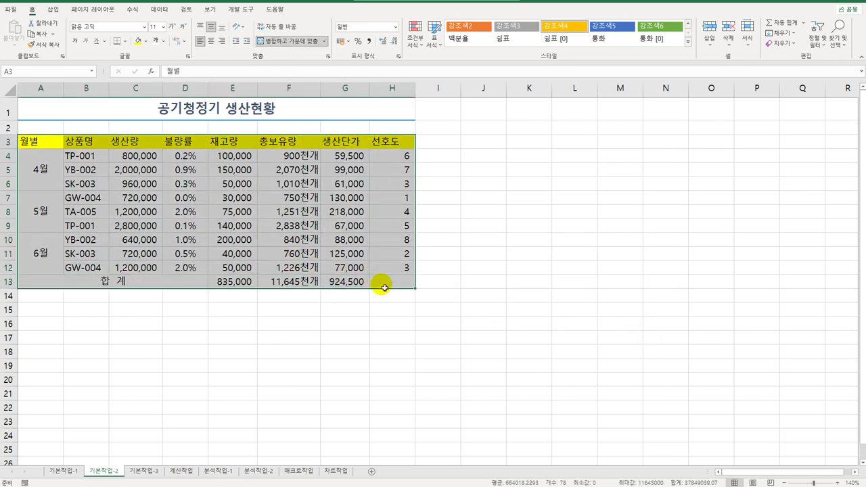
click(124, 41)
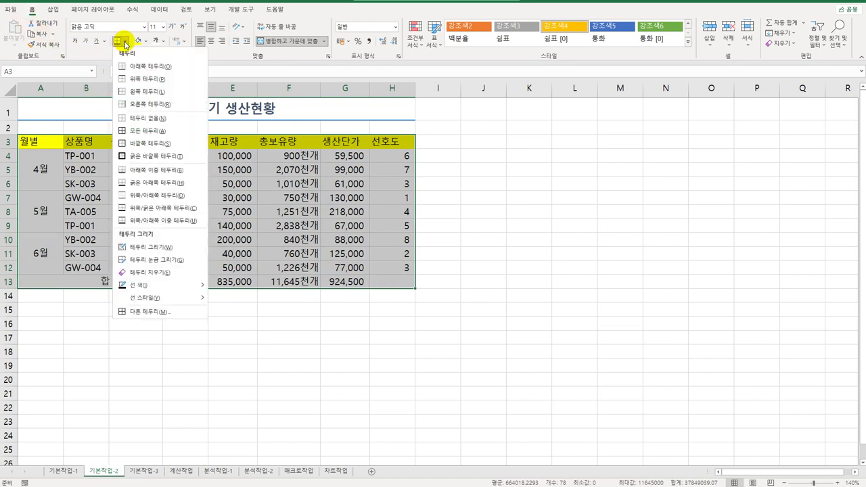
click(144, 138)
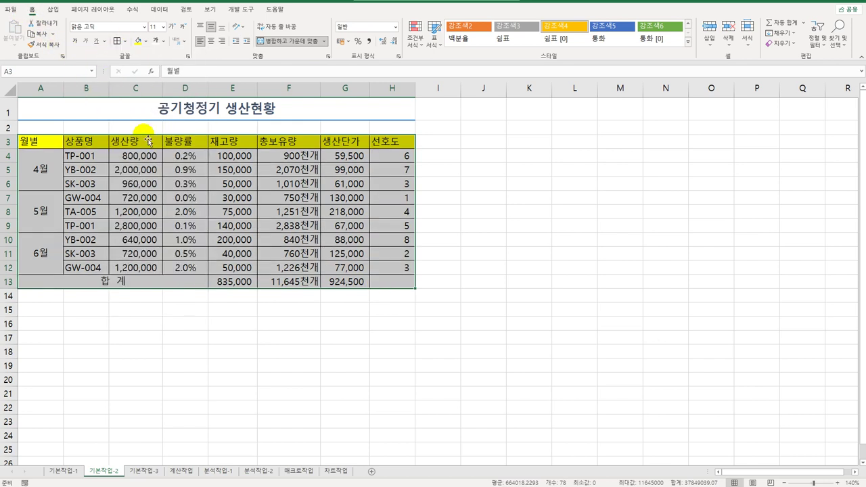
click(395, 284)
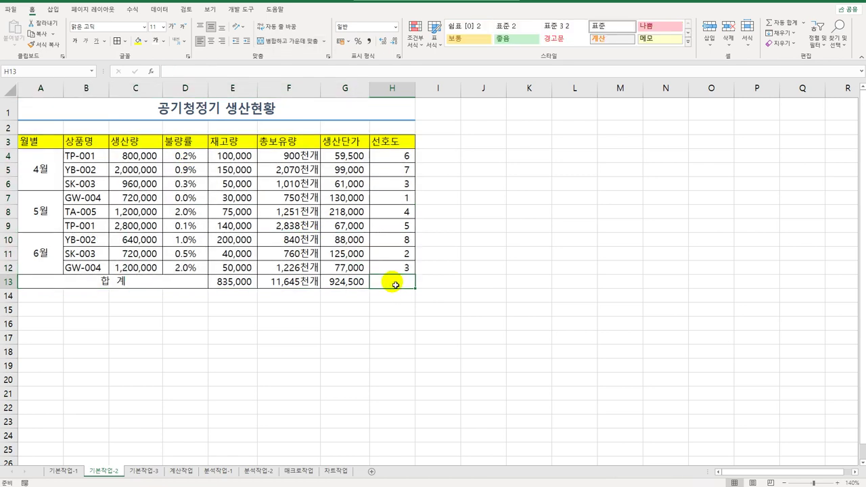
Add both diagonal borders to cell H13 so that they cross in an X
click(125, 40)
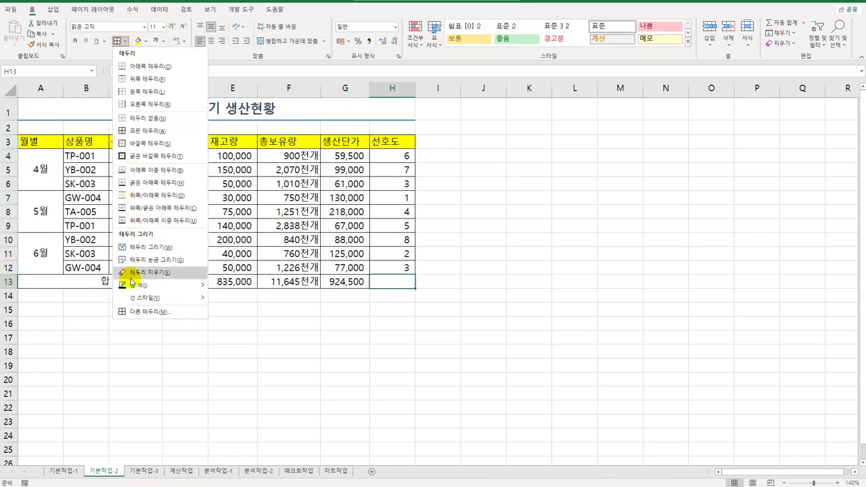
click(135, 311)
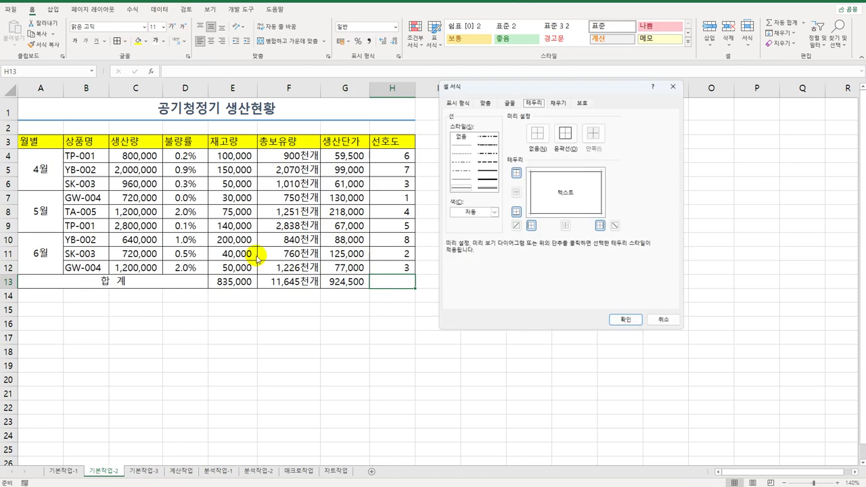
click(516, 226)
click(615, 225)
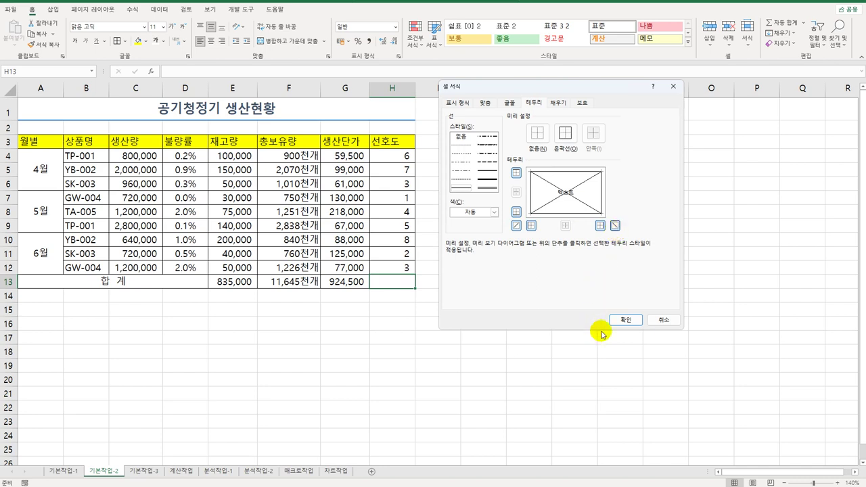
click(621, 321)
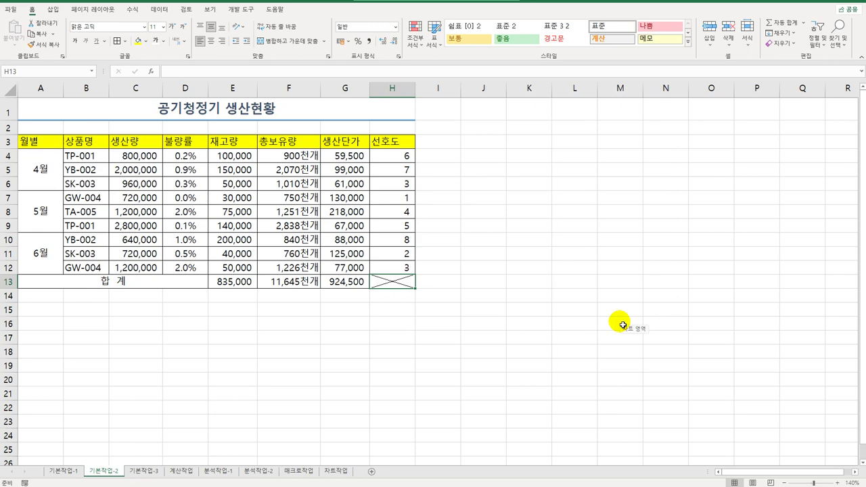
click(556, 311)
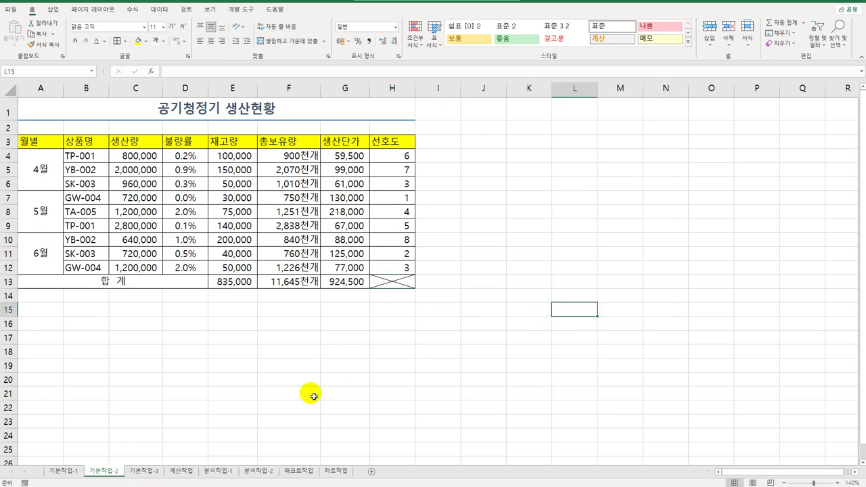
On the 기본작업-3 sheet, start a new formula-based conditional formatting rule for the range A4:G15
click(157, 471)
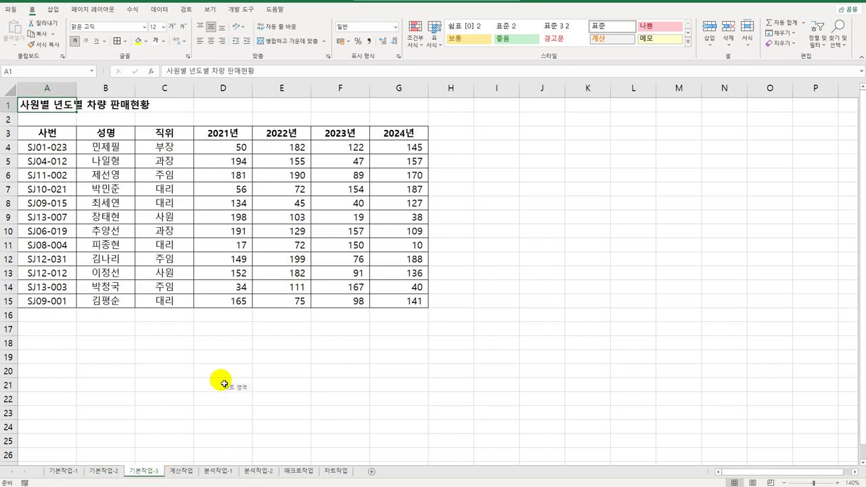
click(48, 153)
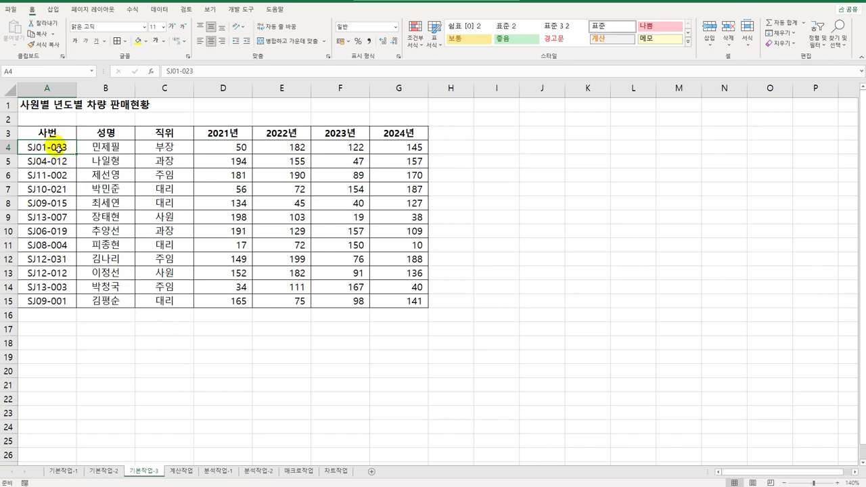
drag(54, 146, 389, 299)
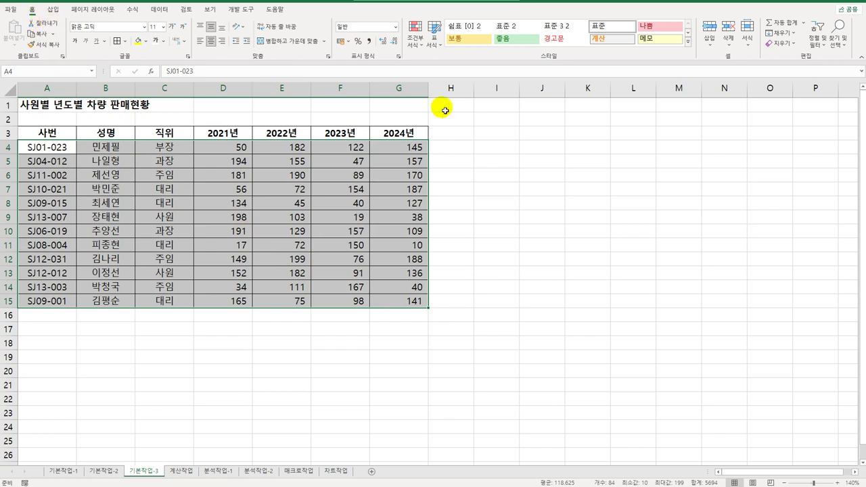
click(415, 41)
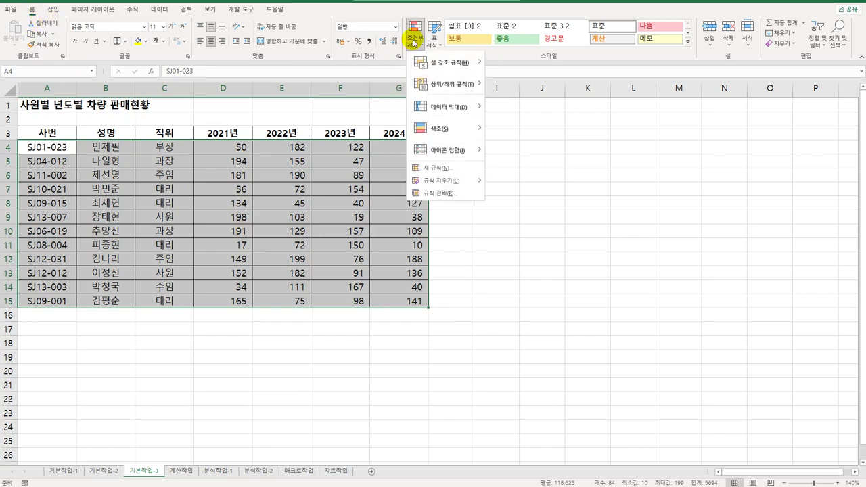
click(454, 173)
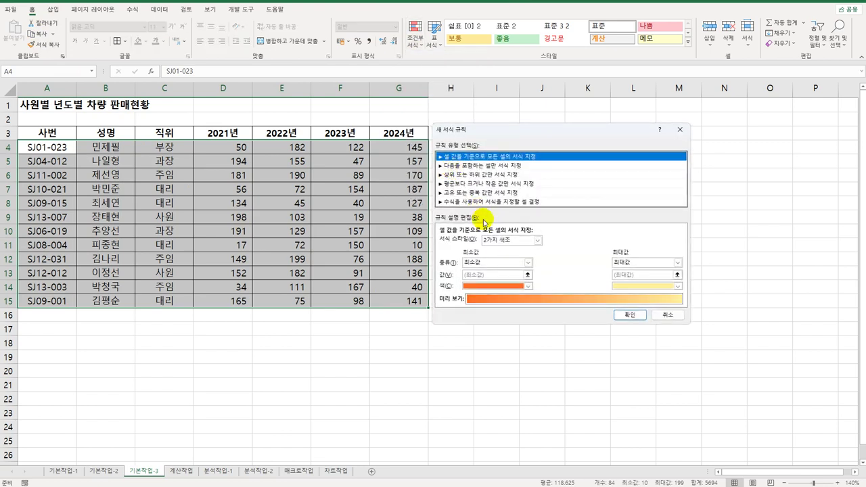
click(479, 201)
drag(489, 126, 542, 118)
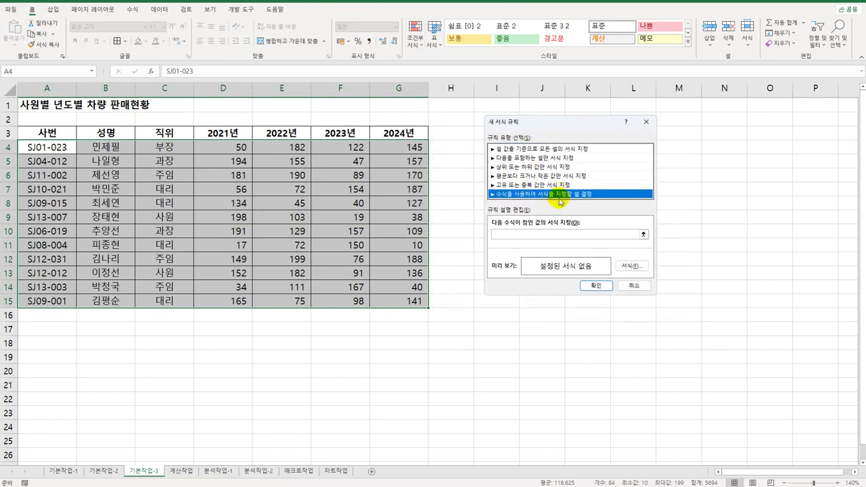
Enter =$G4>$E4 as the conditional formatting rule's formula, comparing the 2024년 and 2022년 columns
click(522, 235)
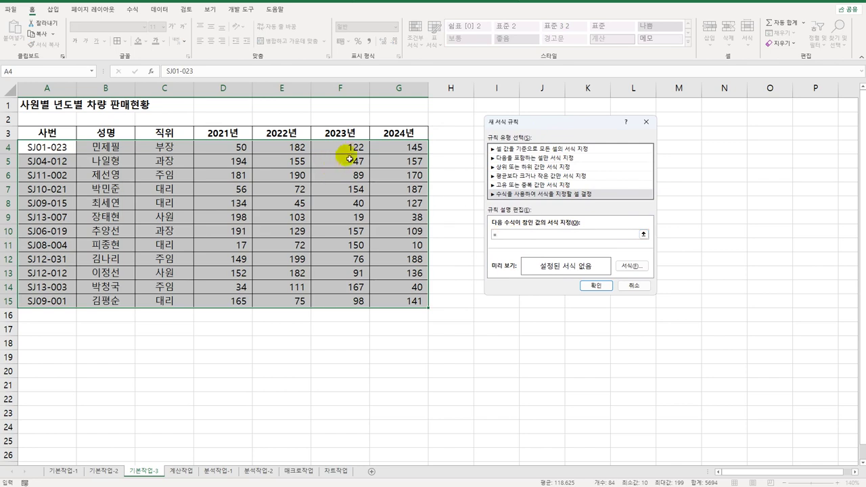
click(383, 153)
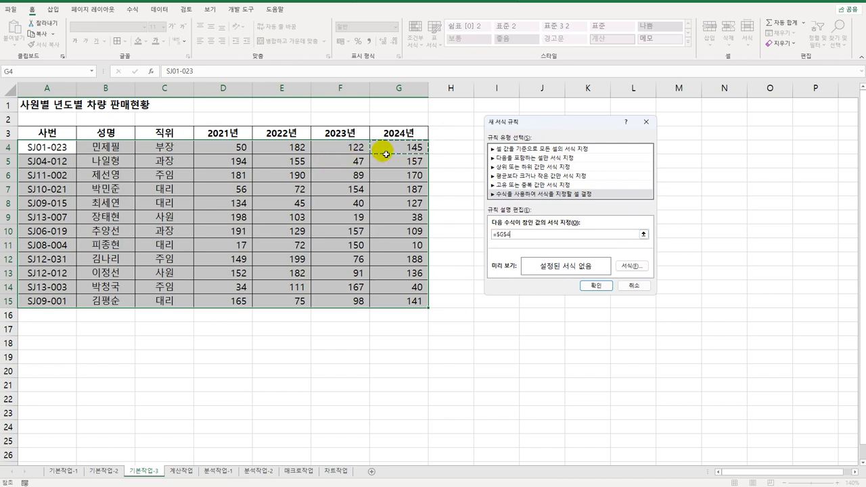
key(F4)
key(F4)
text(>)
click(300, 153)
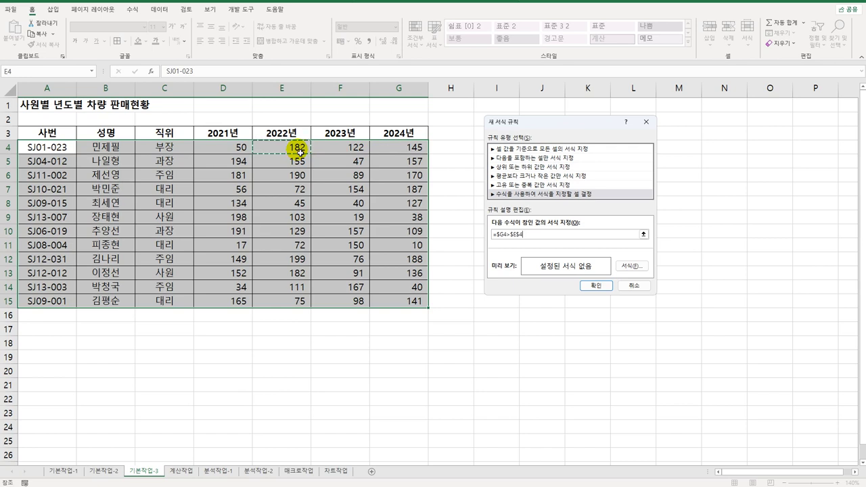
key(F4)
key(F4)
Set the rule's font format to 굵게 (bold) in standard red and apply the rule to the selected range
click(631, 266)
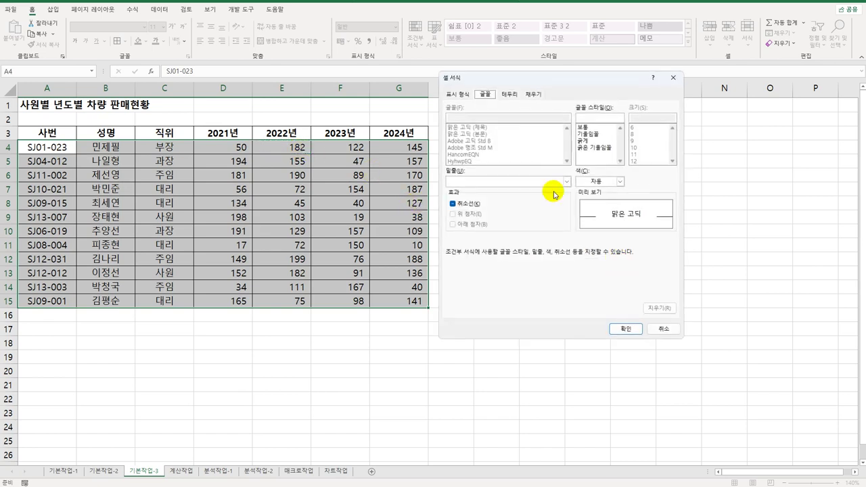
drag(550, 86, 676, 127)
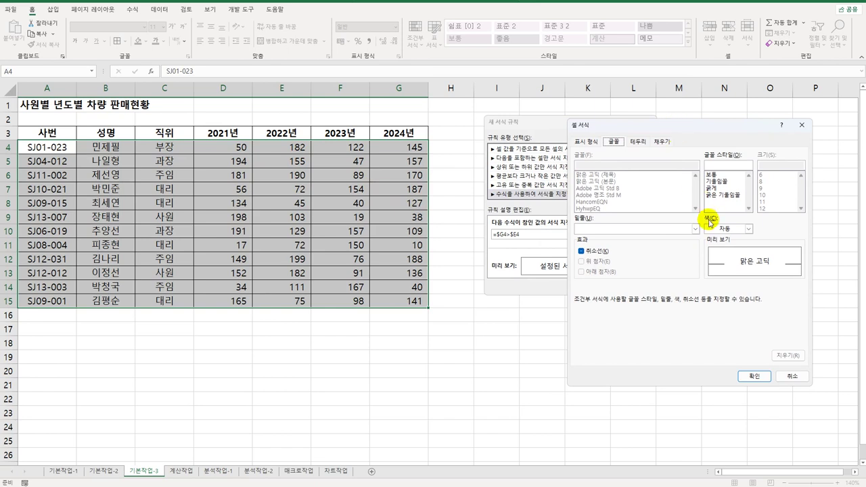
click(748, 229)
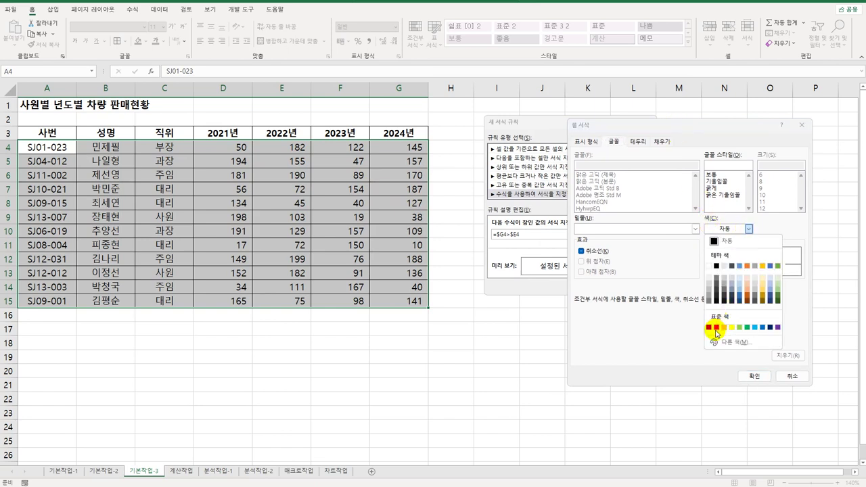
click(719, 190)
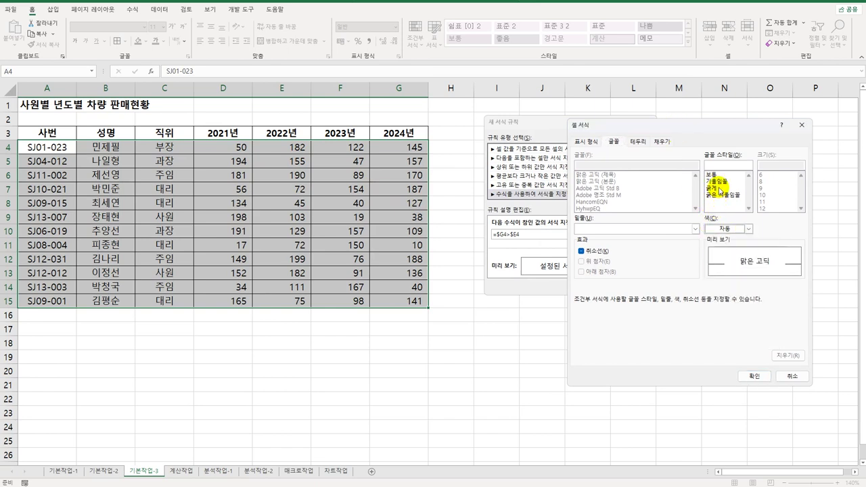
click(720, 190)
click(749, 229)
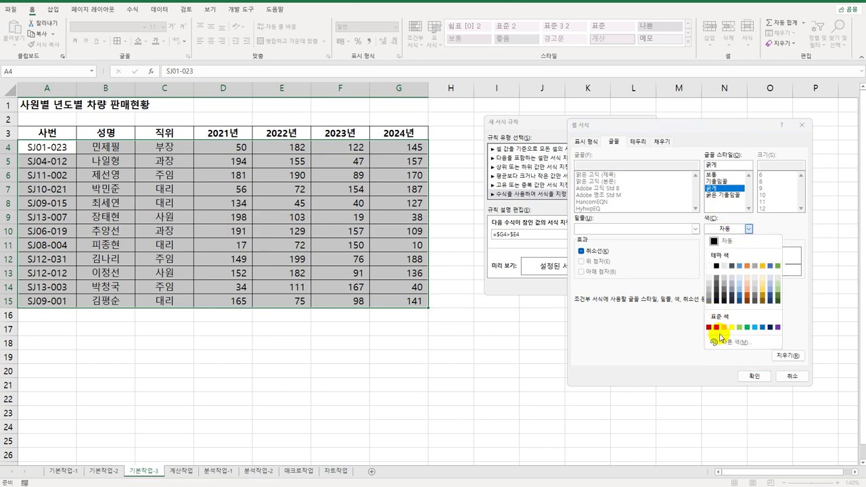
click(717, 327)
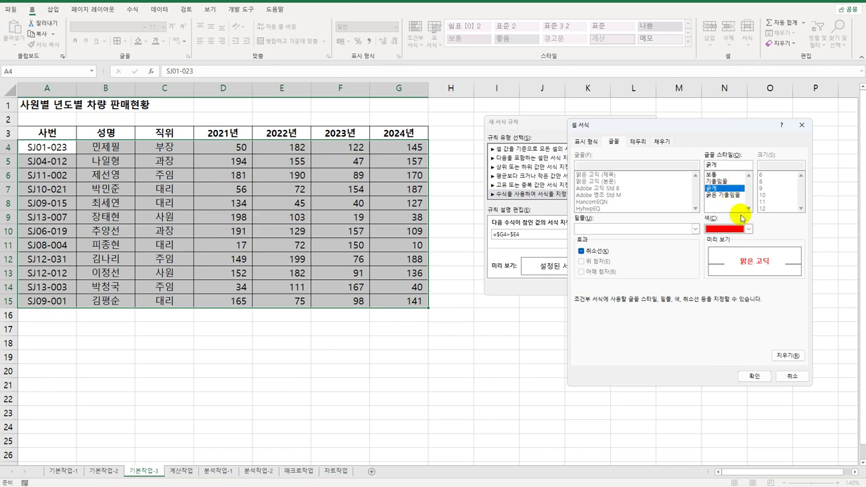
click(752, 376)
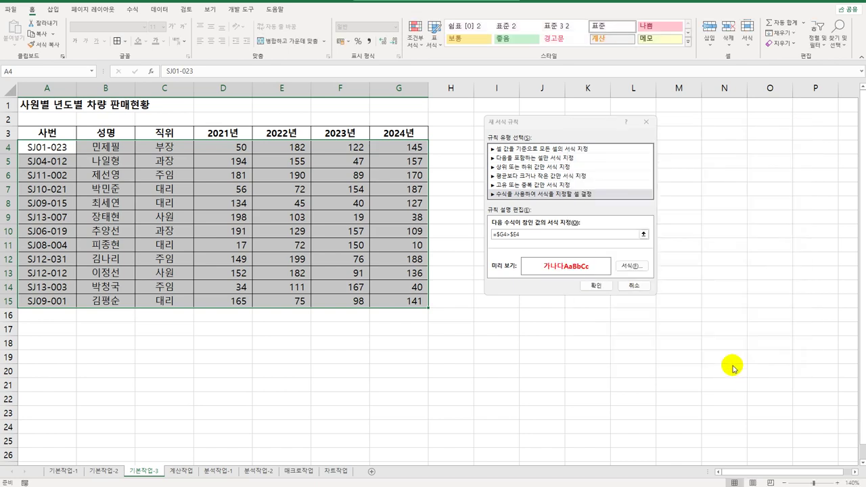
click(604, 290)
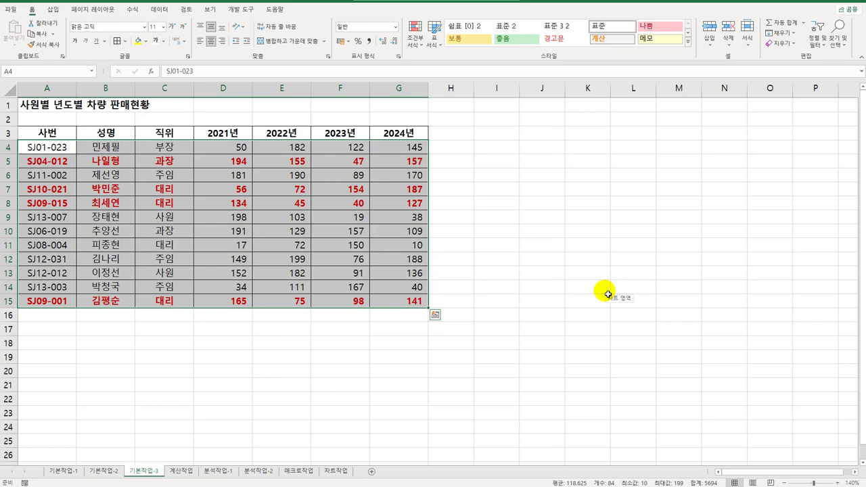
On the 계산작업 sheet, enter =COUNTBLANK(B4:E4) in cell F4 of the 이수여부 column
click(184, 471)
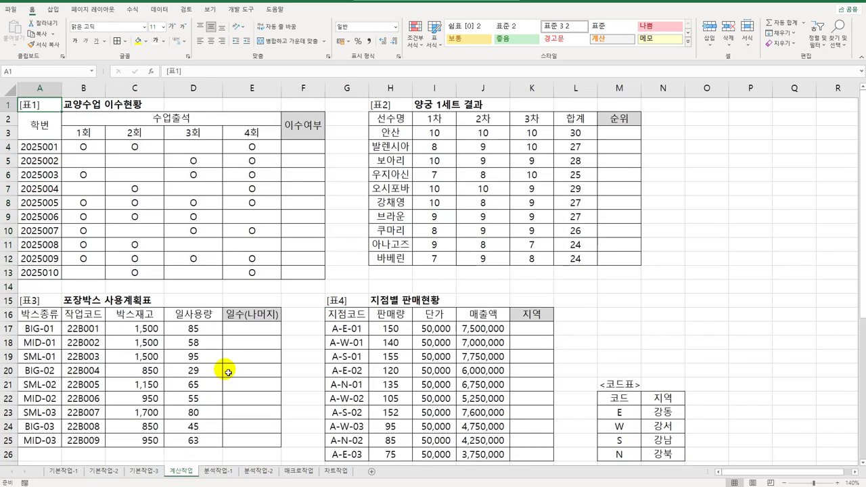
click(291, 152)
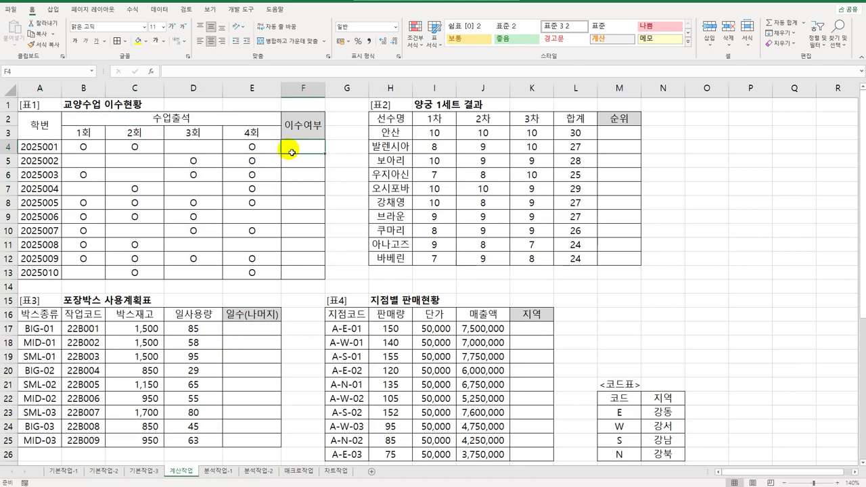
click(143, 471)
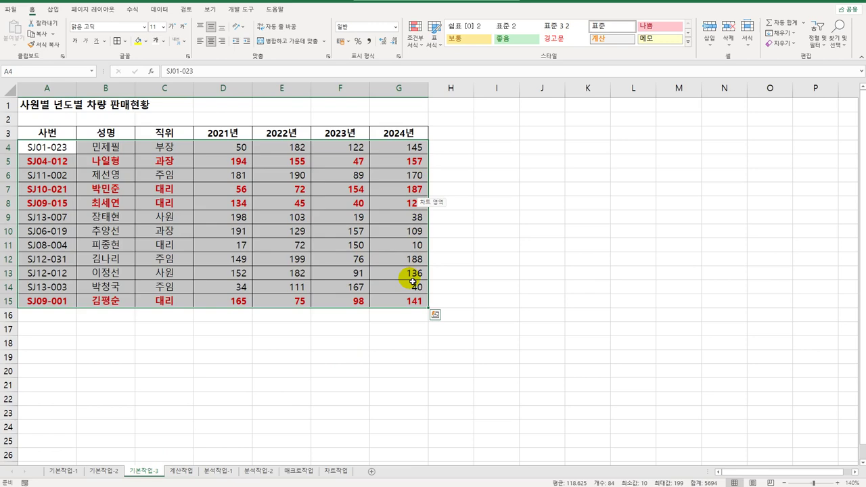
click(192, 470)
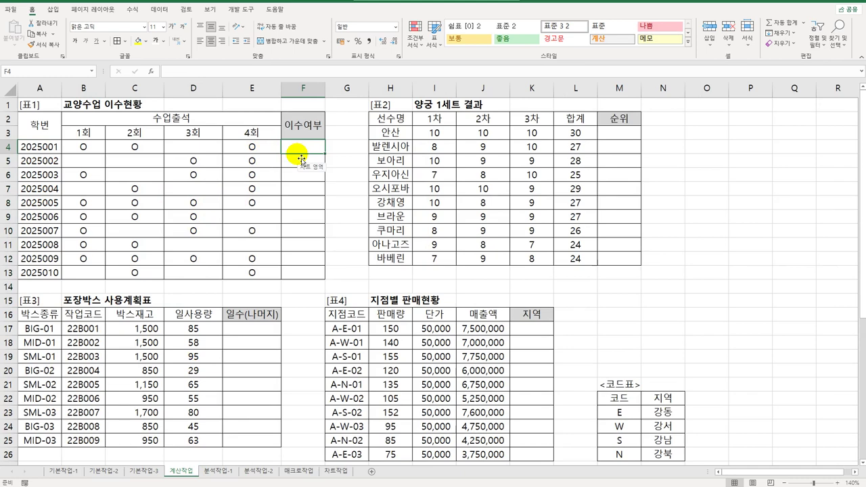
text(=)
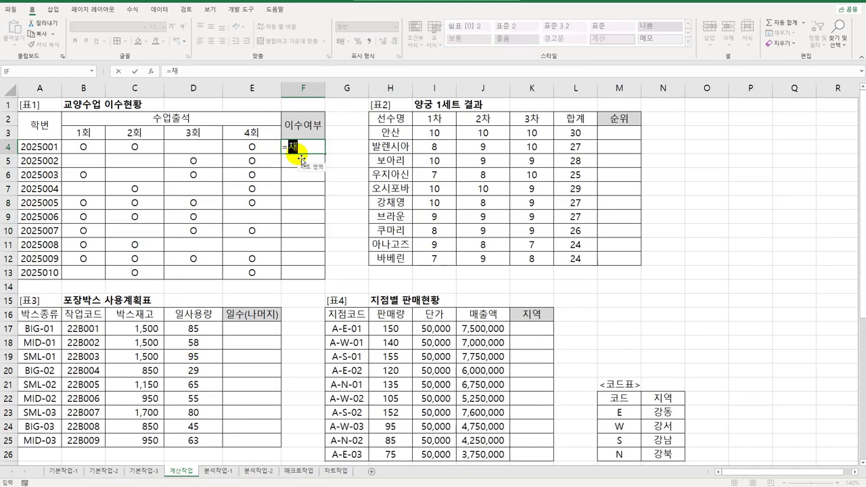
text(COU)
key(Down)
key(Down)
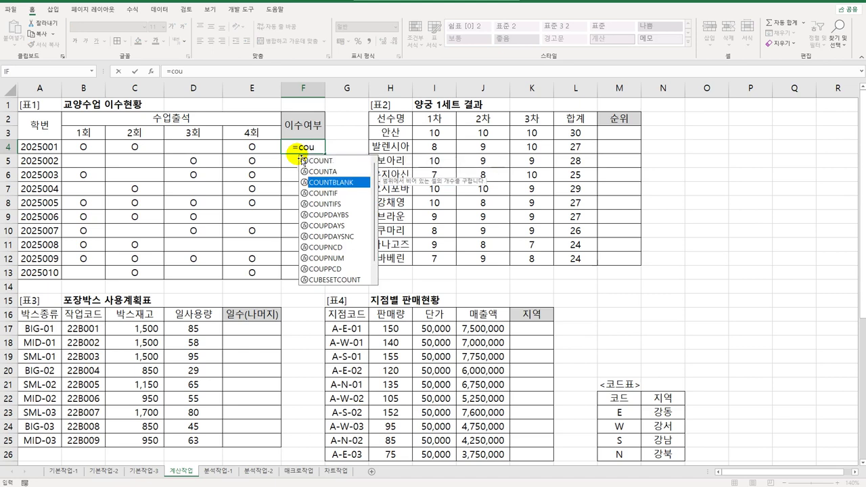
key(Tab)
drag(85, 147, 259, 150)
key(Return)
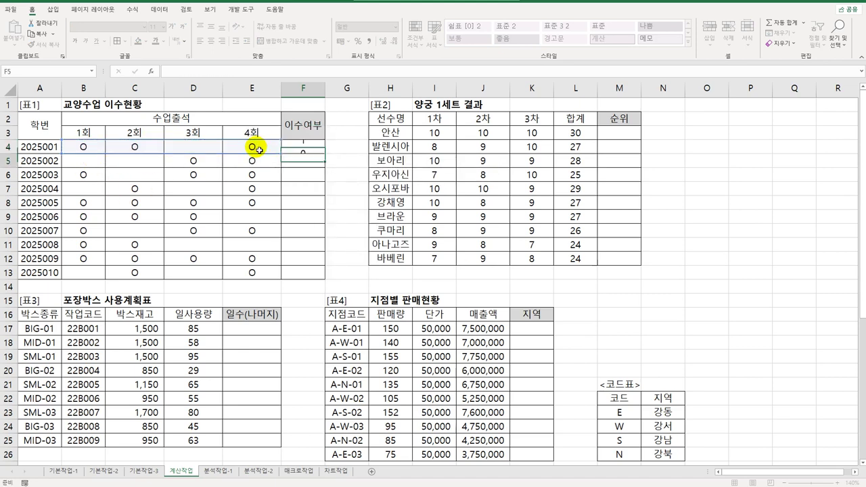
Fill the COUNTBLANK formula from F4 down to F13, check the copied cells and select F4 again
click(310, 147)
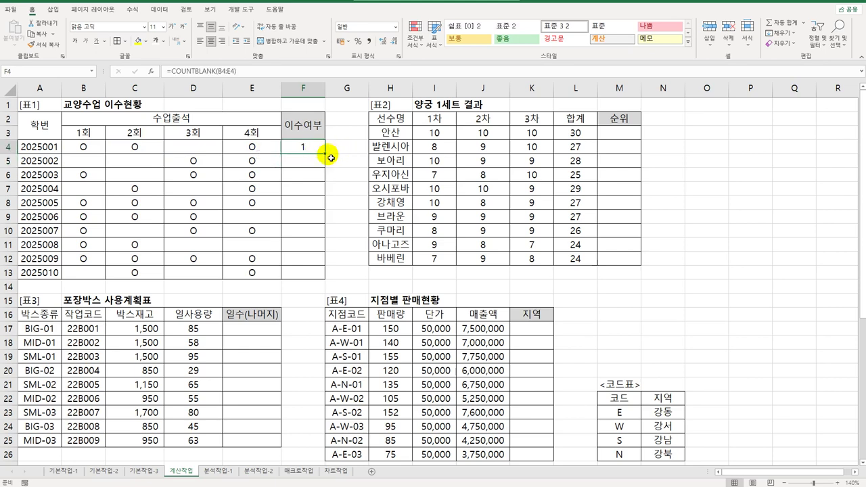
drag(324, 154, 327, 283)
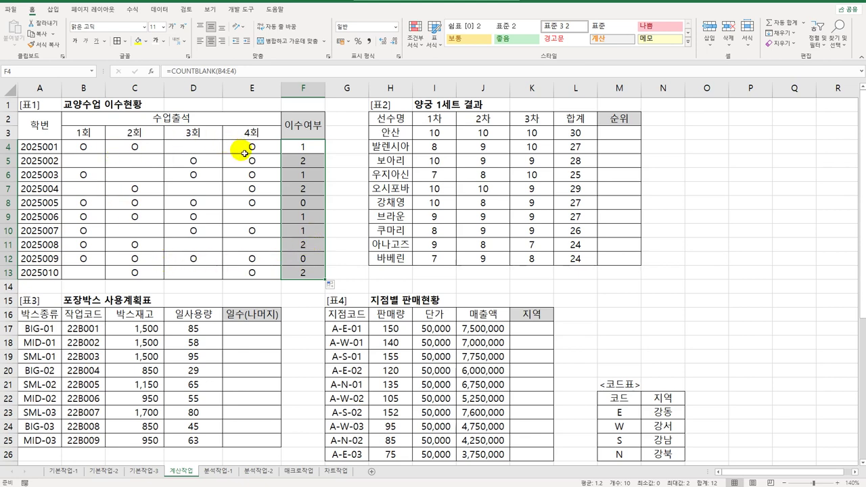
click(213, 152)
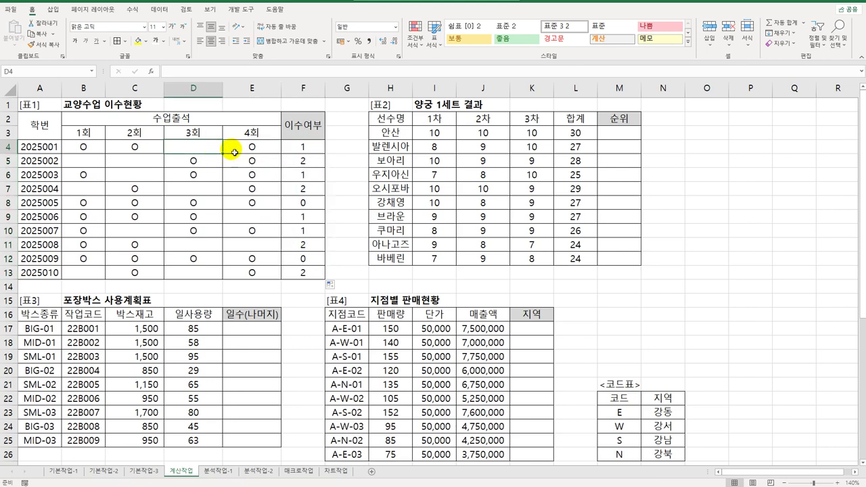
click(304, 148)
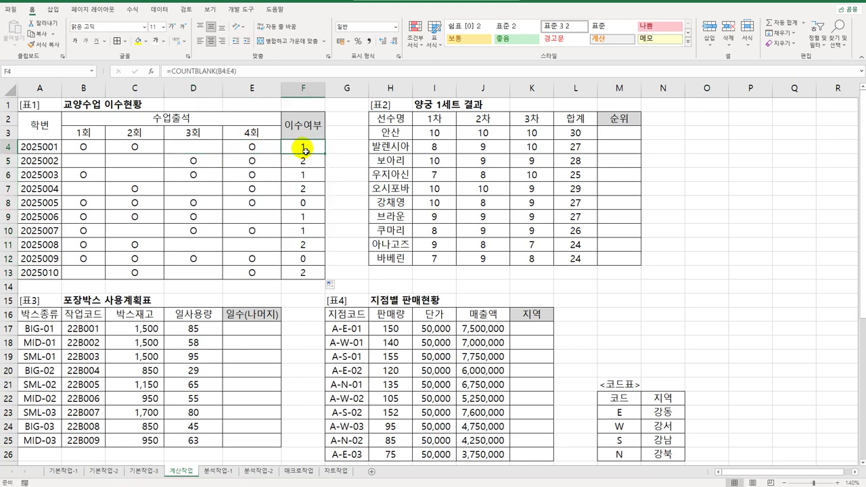
click(308, 204)
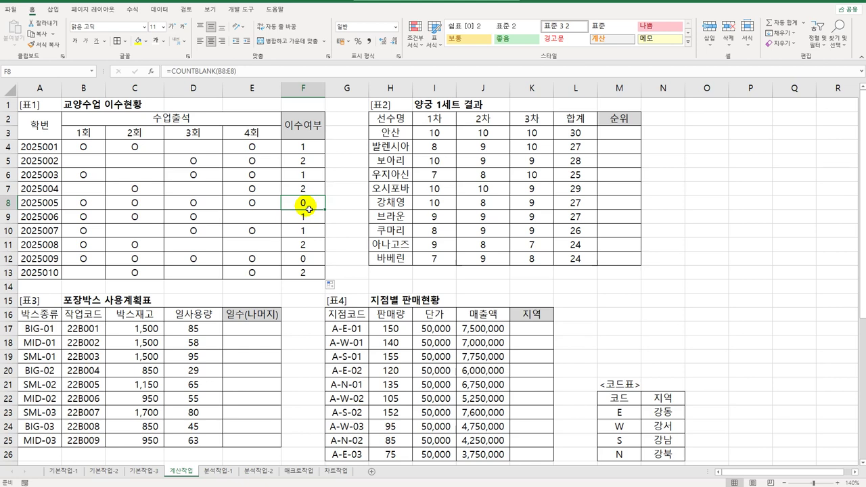
click(310, 153)
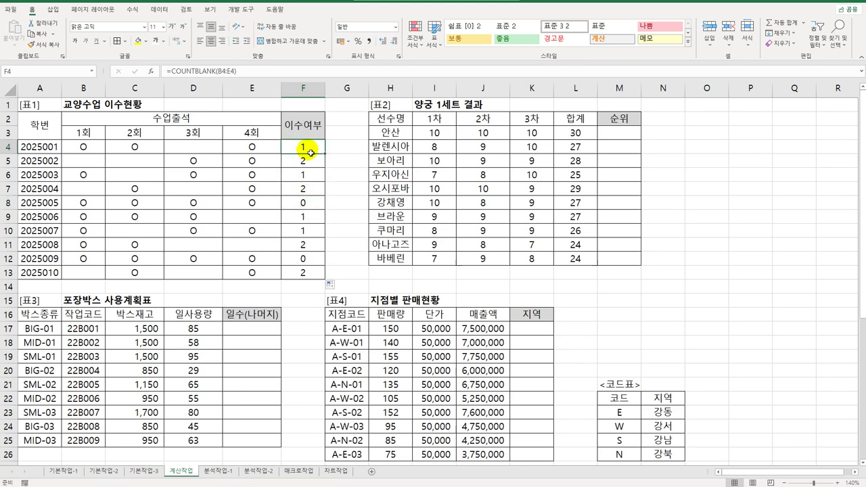
Change the formula in F4 to =IF(COUNTBLANK(B4:E4)<=1,"이수","") and fill it down to F13
double_click(309, 153)
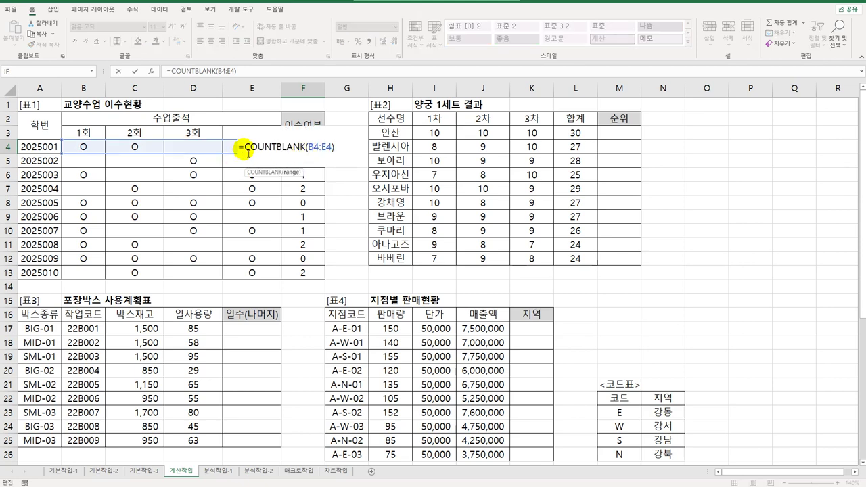
click(247, 150)
text(IF()
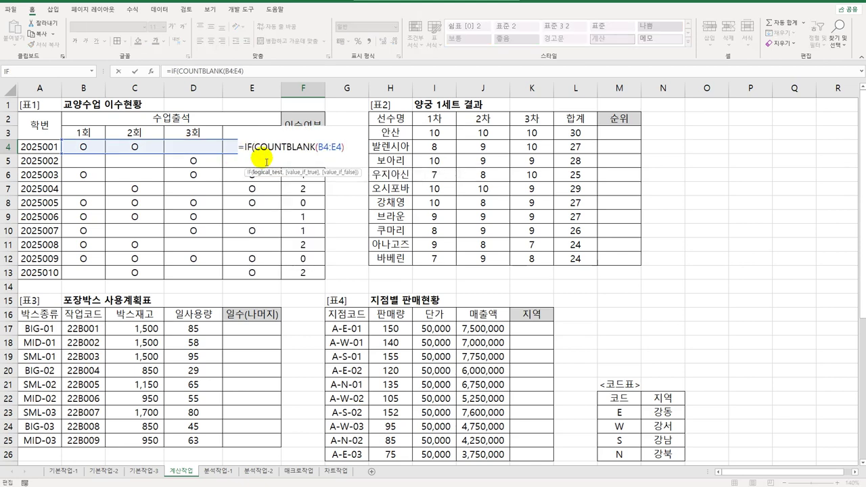
text(<=1)
text(,"이수","")
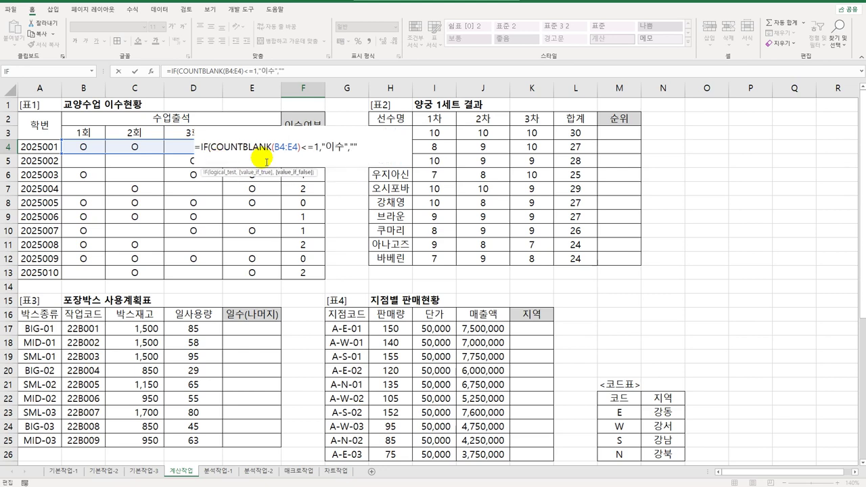
text())
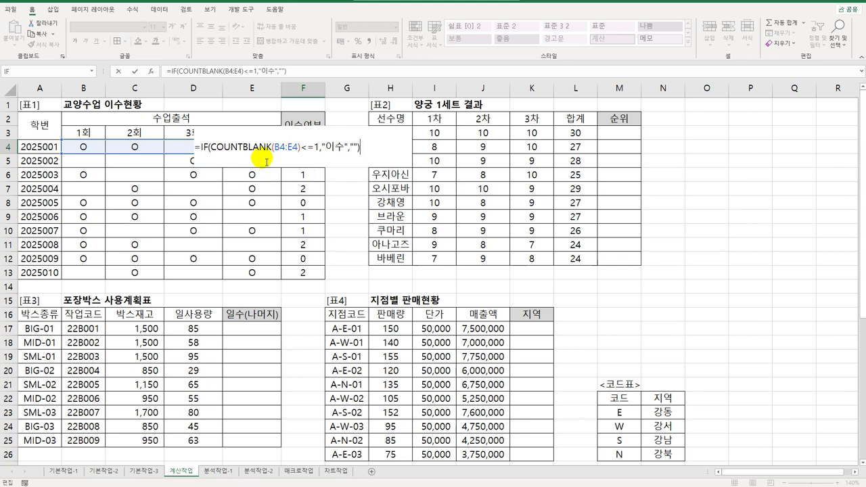
key(Return)
click(303, 146)
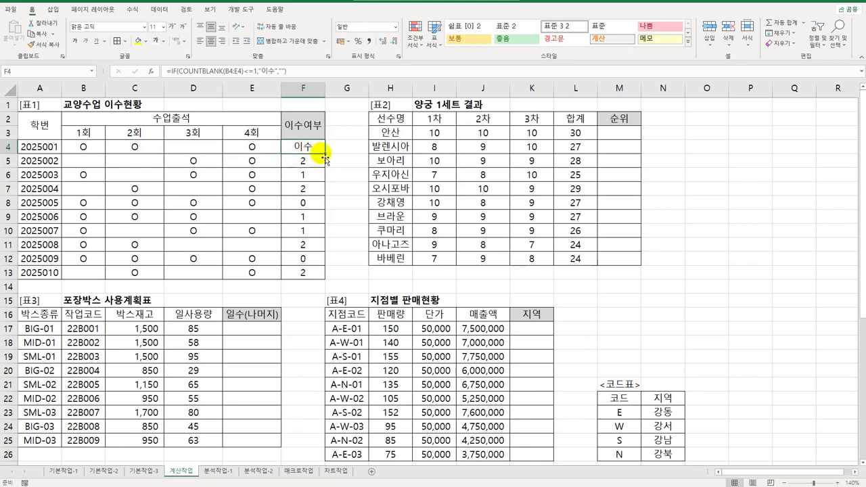
drag(324, 158, 326, 287)
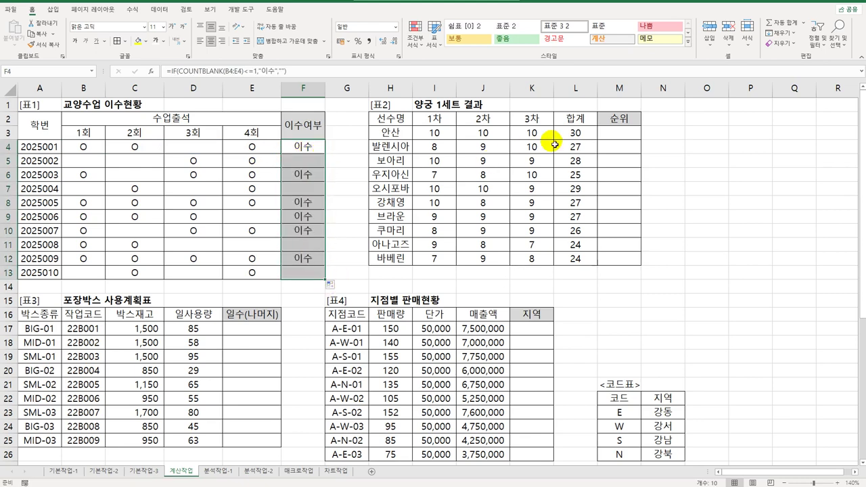
Enter =RANK.EQ(L3,$L$3:$L$12) in cell M3 of the 순위 column and fill it down to M12
click(617, 134)
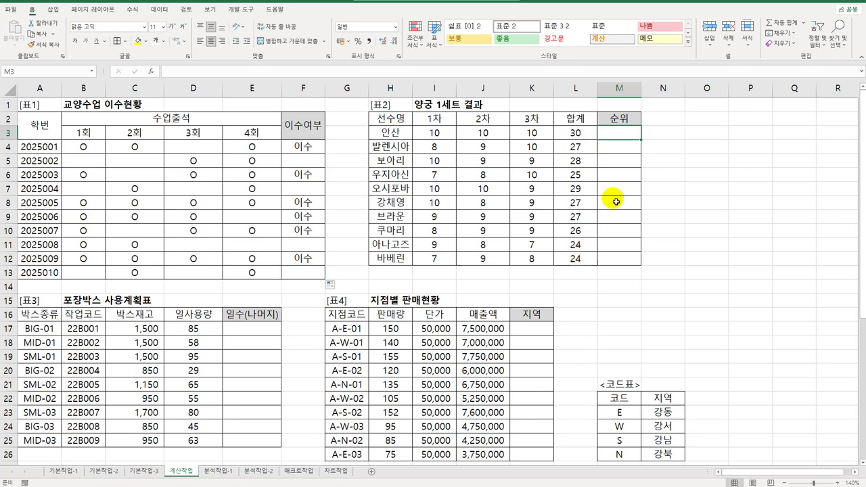
text(=rank.)
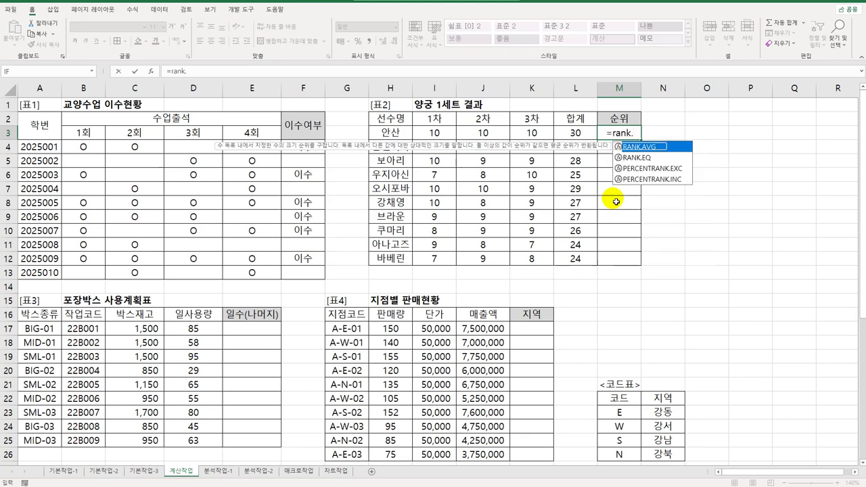
key(Down)
key(Tab)
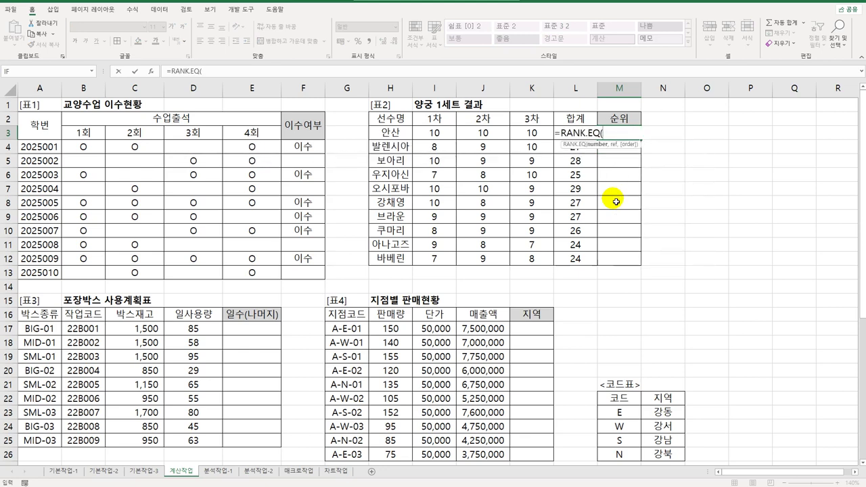
key(Left)
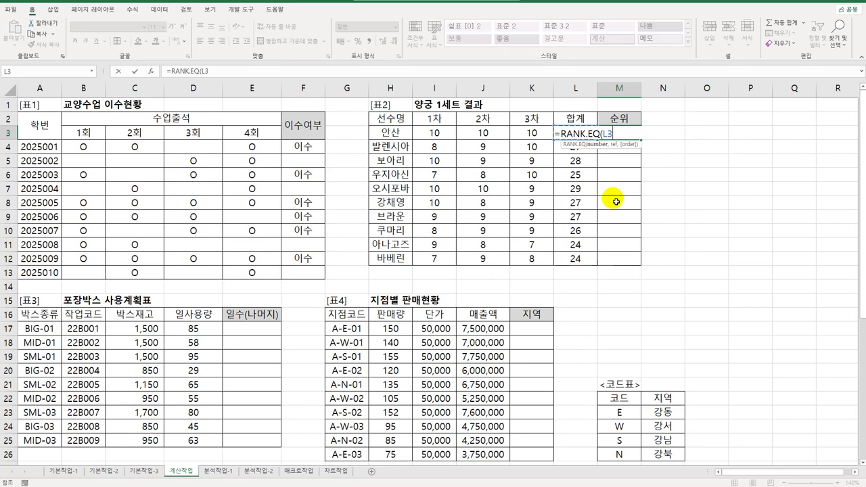
text(,)
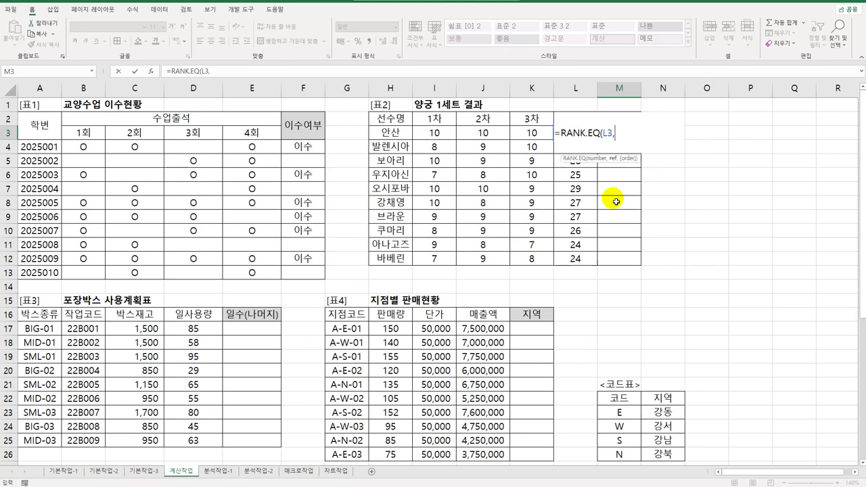
drag(568, 260, 560, 132)
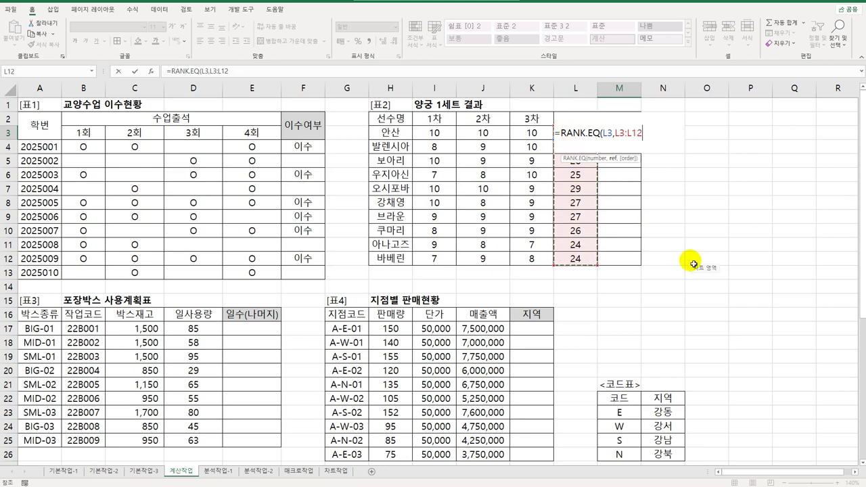
key(F4)
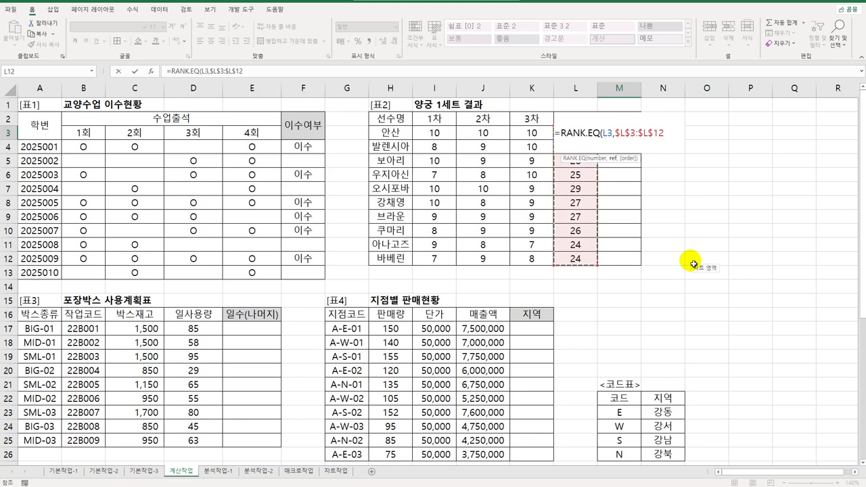
key(Return)
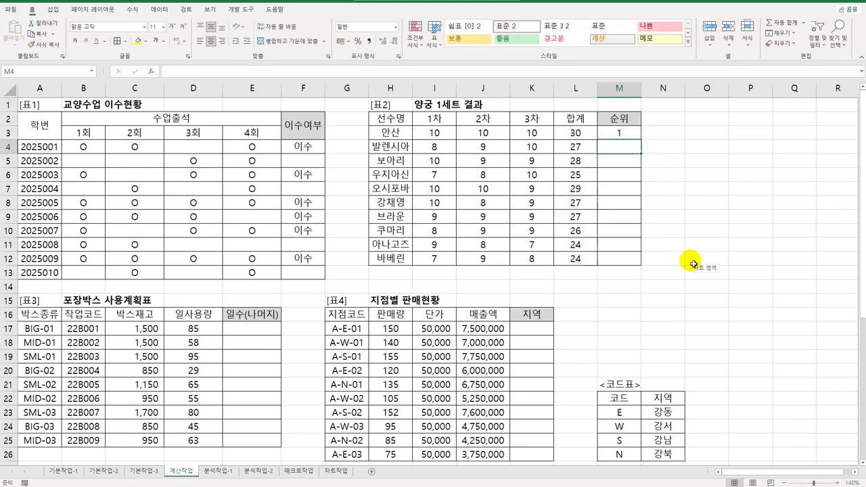
click(619, 133)
drag(641, 139, 639, 264)
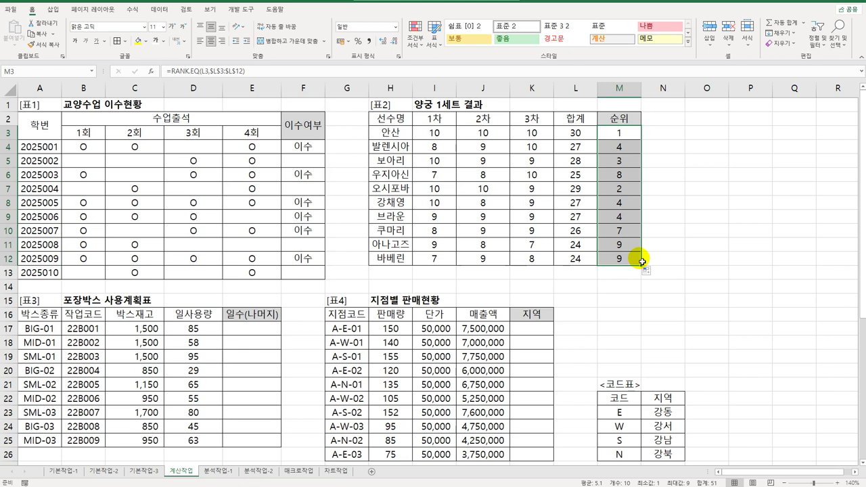
Wrap the RANK.EQ formula in M3 in a CHOOSE function and open its function arguments clear of the 순위 cell
click(630, 136)
double_click(631, 136)
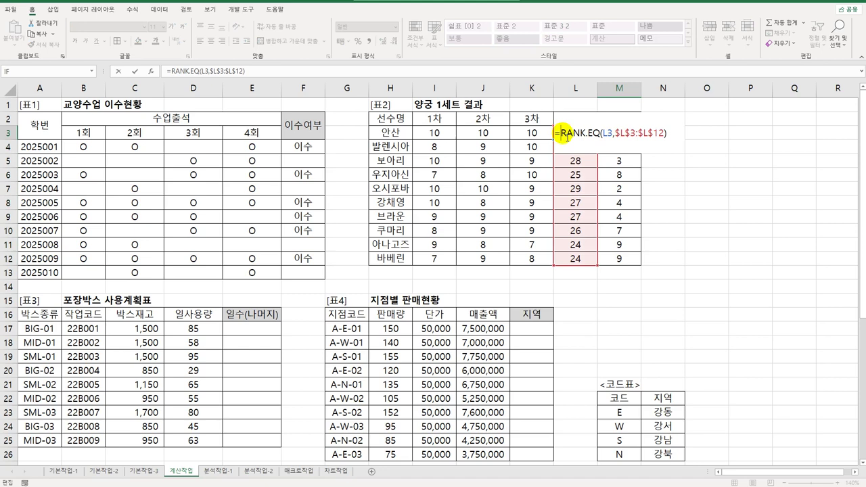
click(562, 133)
text(choo)
key(Tab)
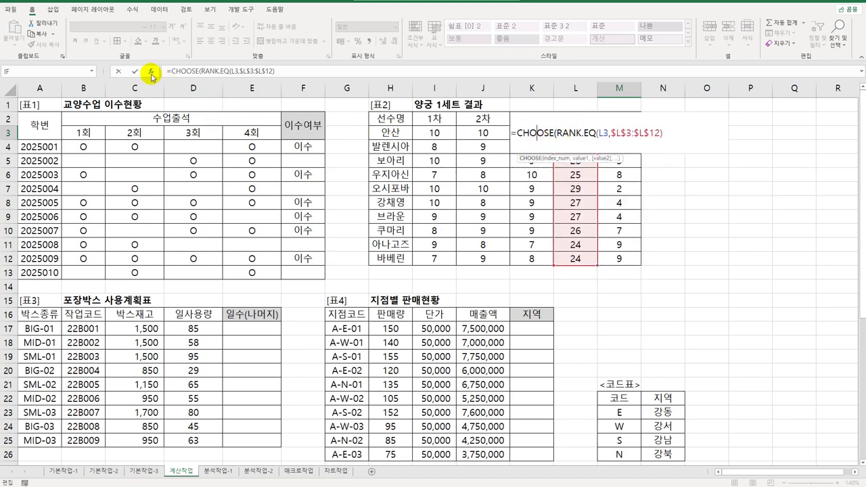
click(150, 71)
drag(512, 101, 579, 231)
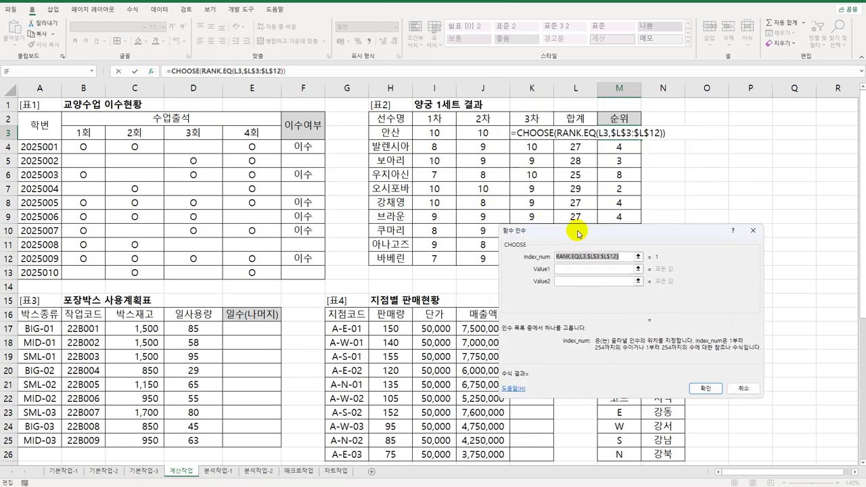
Set CHOOSE's Value1 to Value3 to 1위, 2위 and 3위, and fill the M3 formula down to M12
click(583, 275)
text(1)
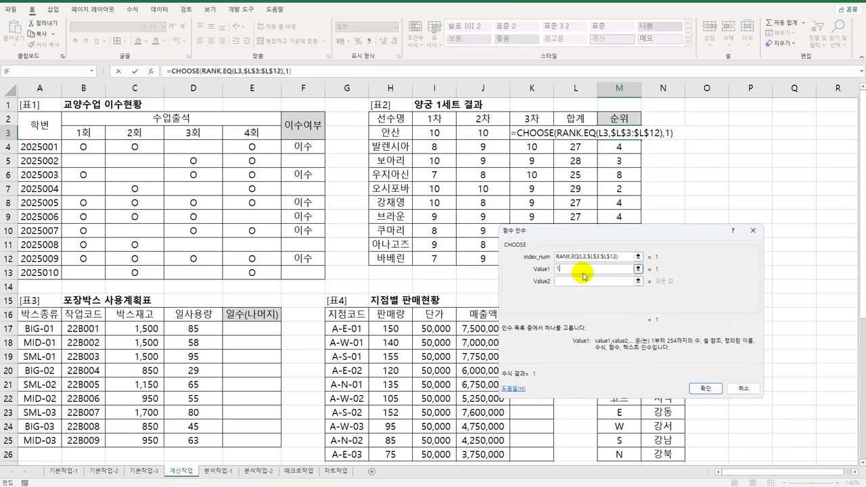
text(위)
key(Tab)
text(2위)
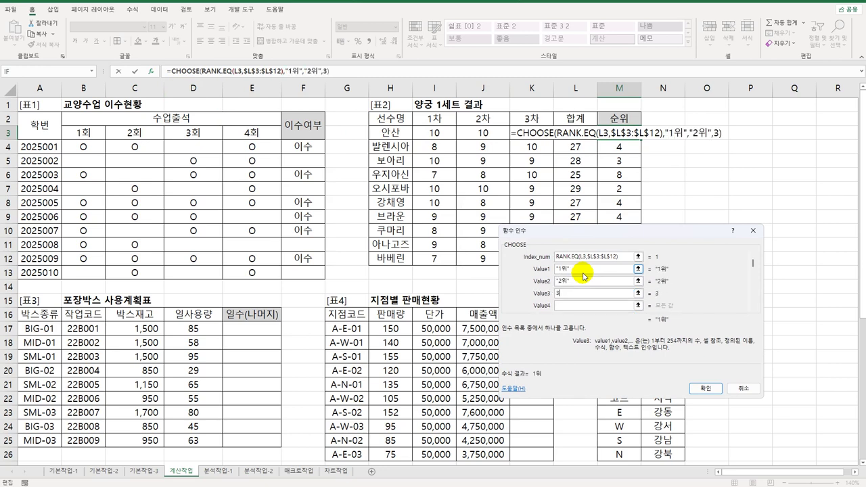
key(Tab)
text(3위)
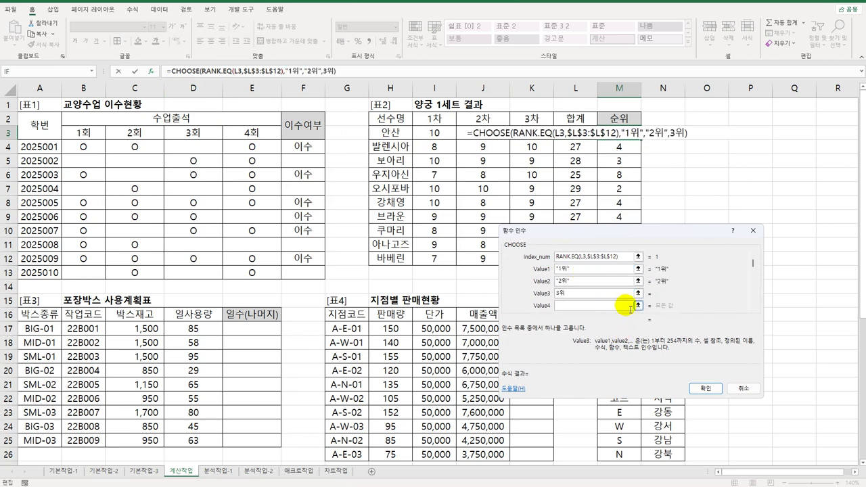
click(706, 388)
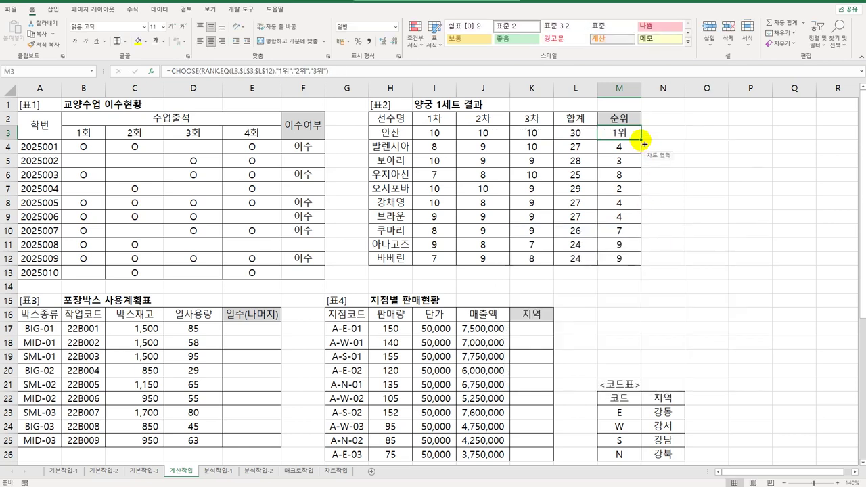
drag(641, 139, 644, 265)
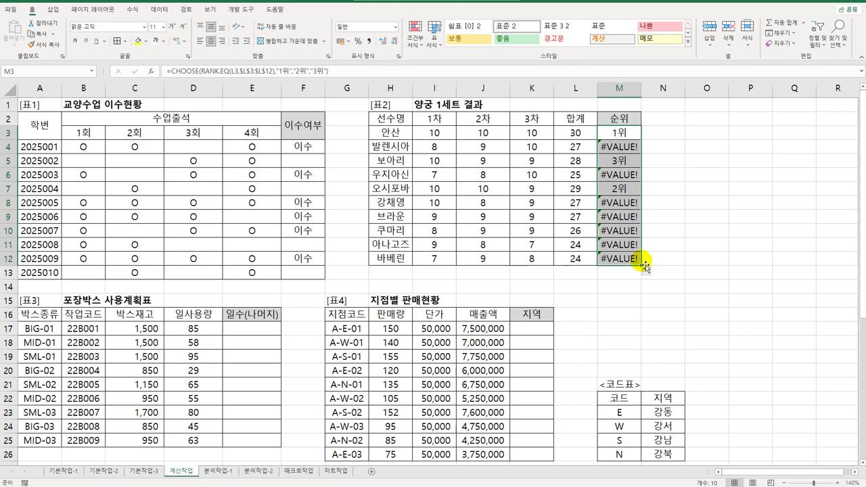
Wrap the CHOOSE formula in M3 in IFERROR with "" as the error value and fill it down to M12
double_click(614, 131)
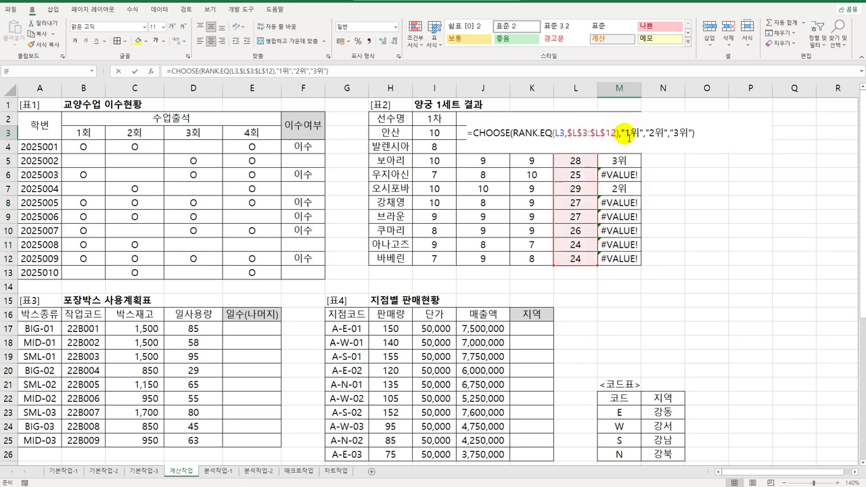
click(472, 134)
text(ㅏ)
key(BackSpace)
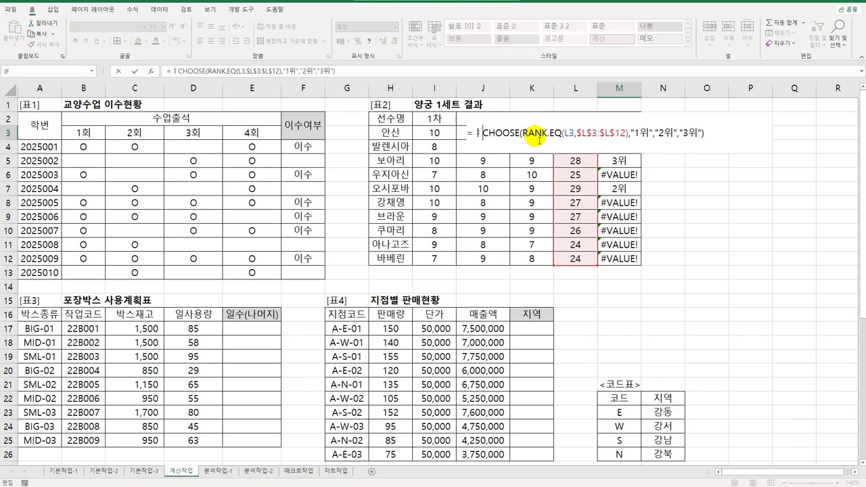
text(if)
key(Down)
key(Tab)
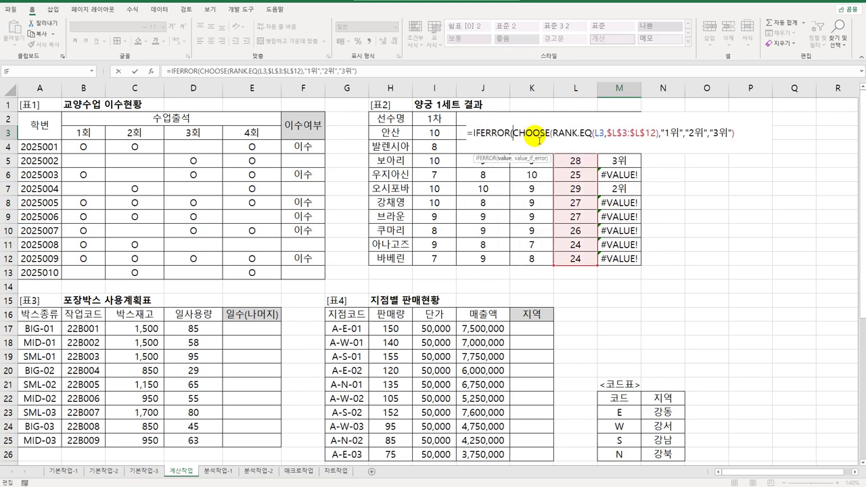
text(,""))
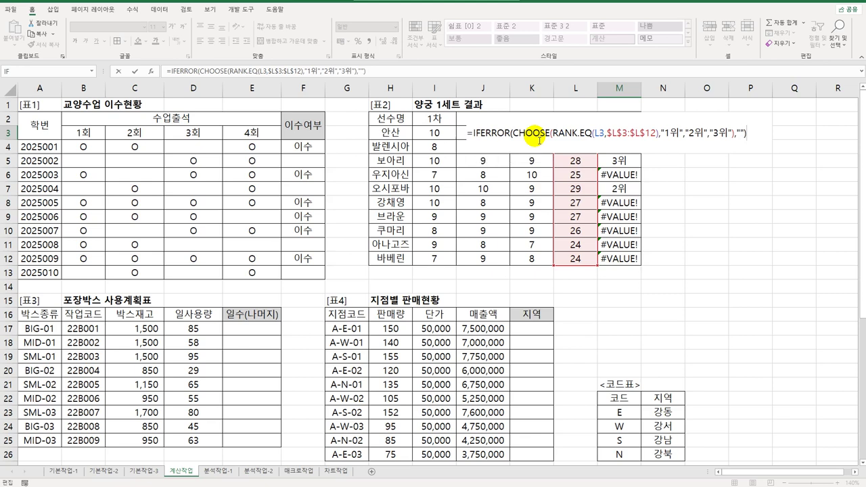
key(Return)
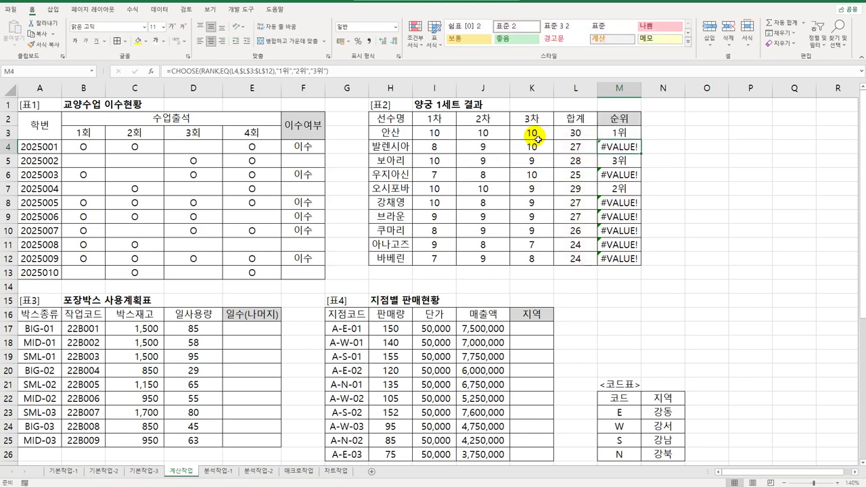
key(Up)
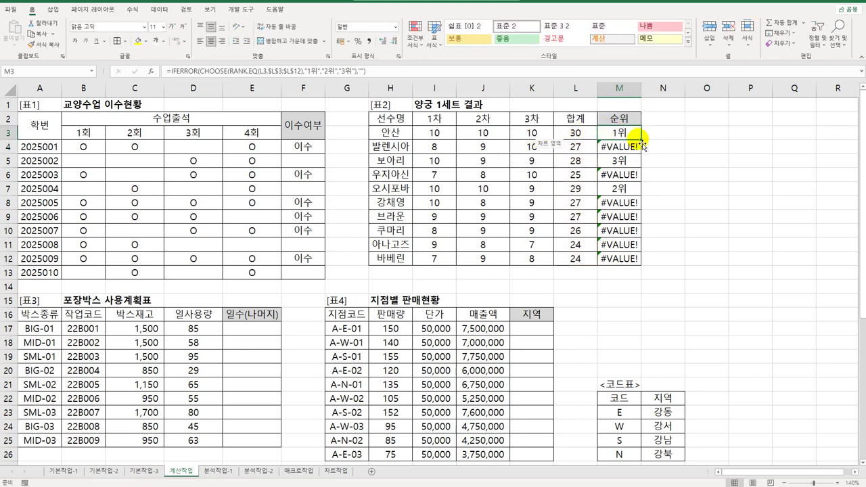
drag(640, 140, 634, 263)
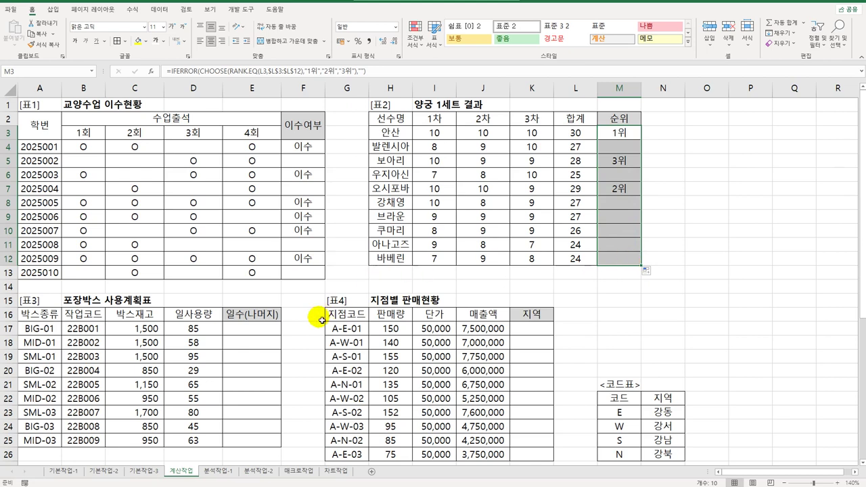
Examine the 박스재고 and 일사용량 values in 표3 and the 일수(나머지) cells E17:E25 that need a formula
click(254, 329)
scroll(254, 328, down, 3)
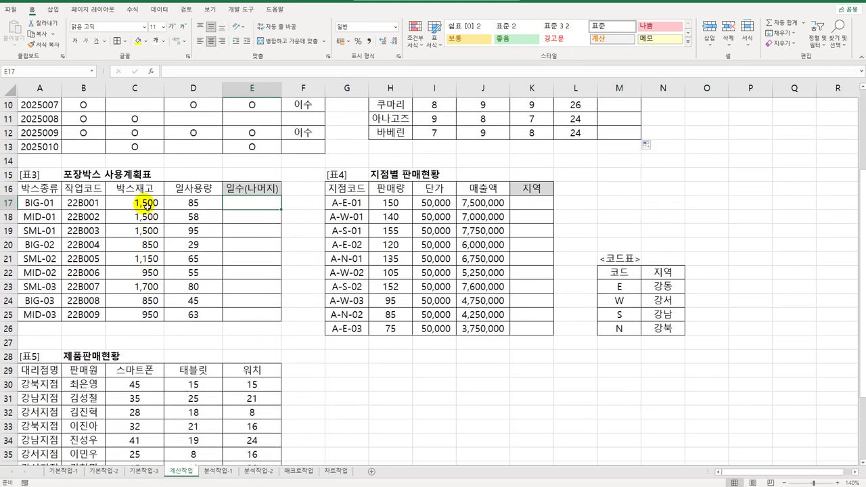
drag(146, 203, 145, 318)
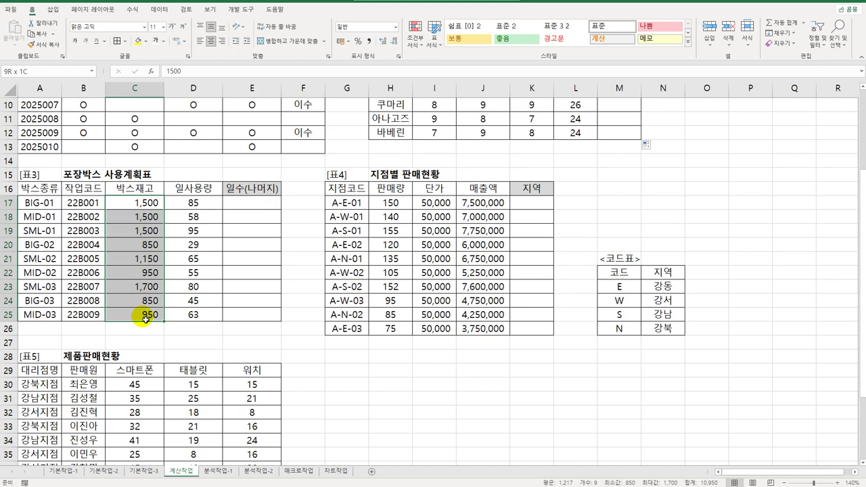
drag(194, 203, 196, 316)
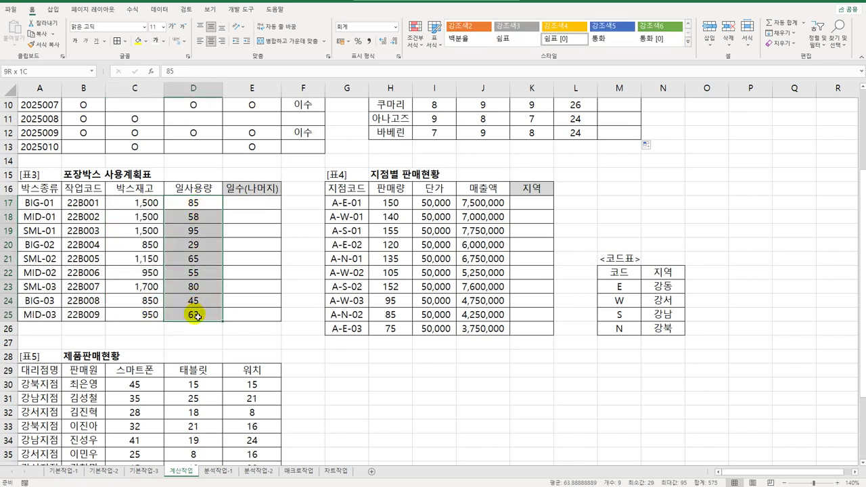
click(252, 206)
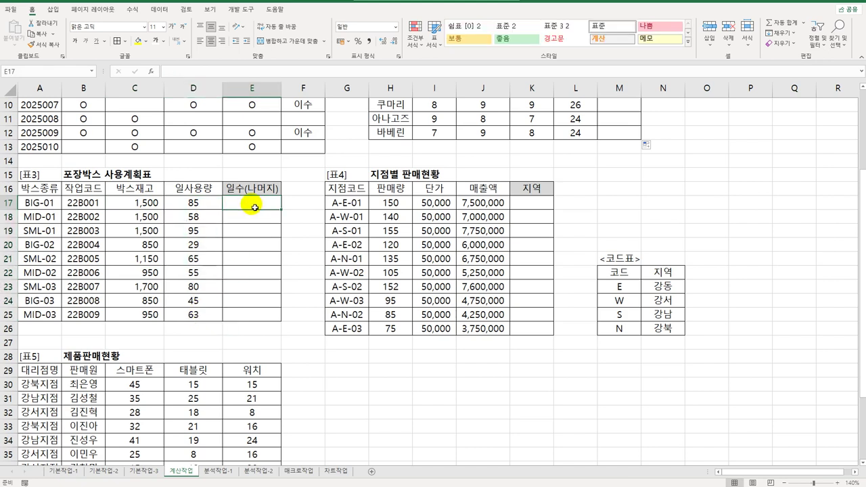
drag(255, 207, 256, 316)
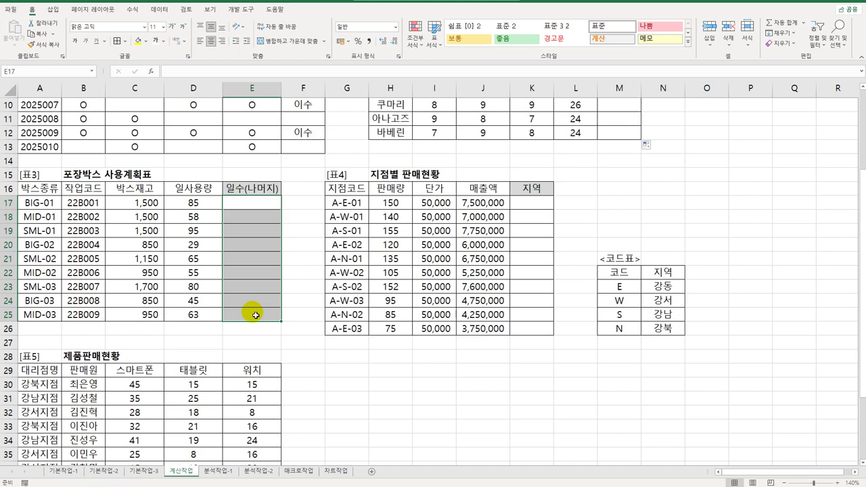
Enter a formula in E17 dividing the 박스재고 in C17 by the 일사용량 in D17
click(255, 206)
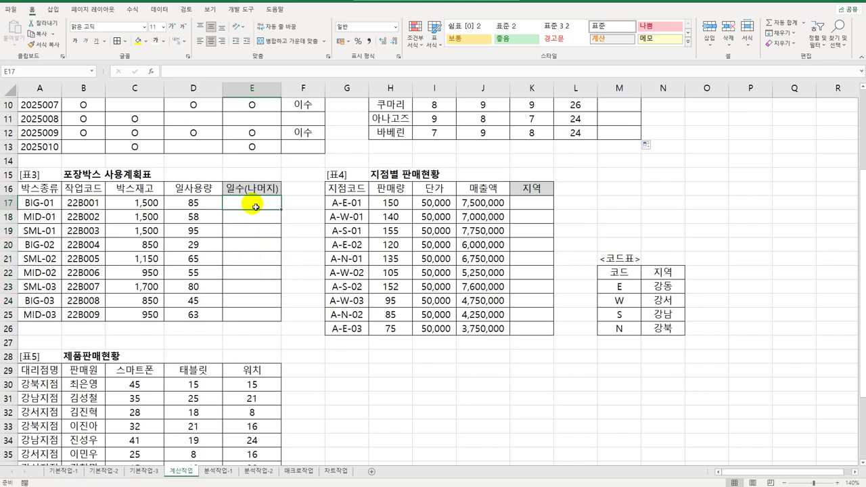
text(=)
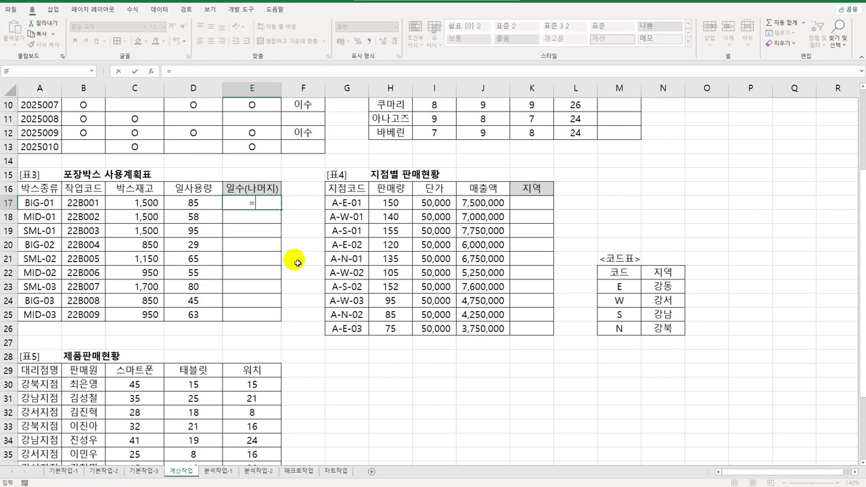
key(Left)
key(Left)
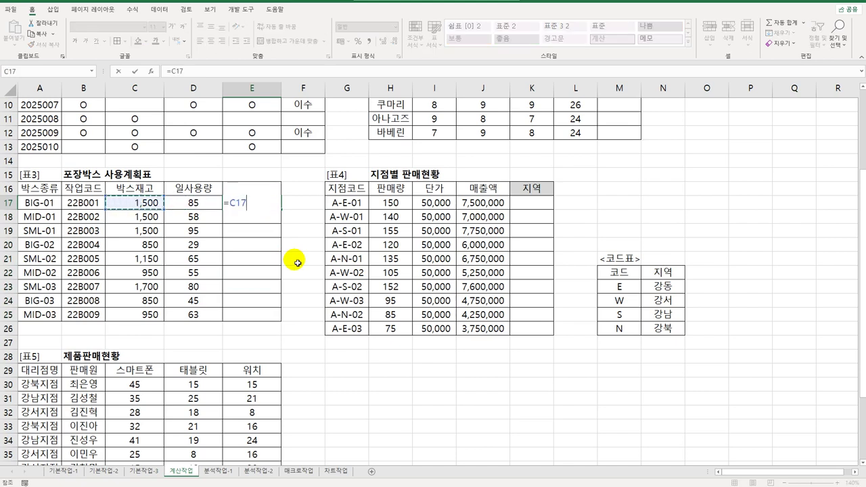
text(/)
key(Left)
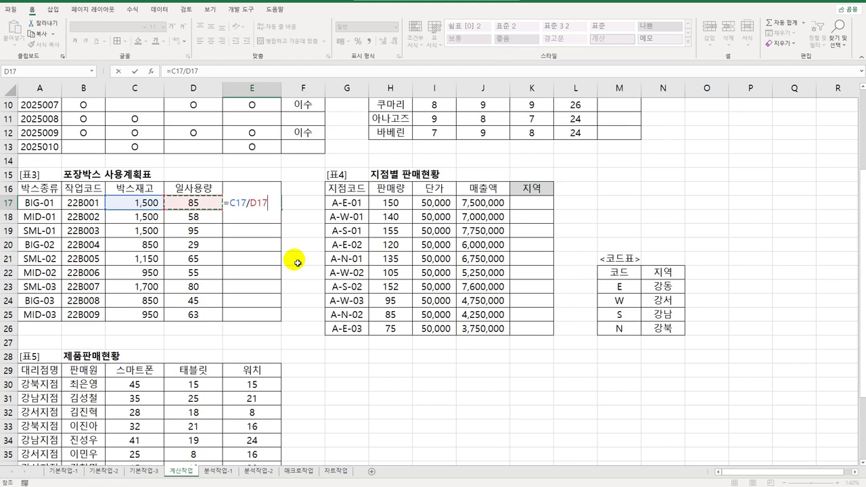
key(Return)
key(Up)
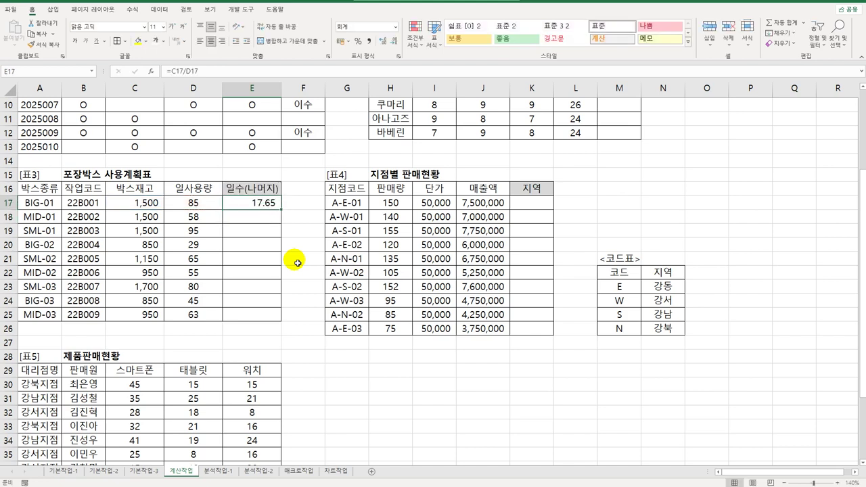
Wrap the division formula in E17 in an INT function
double_click(244, 209)
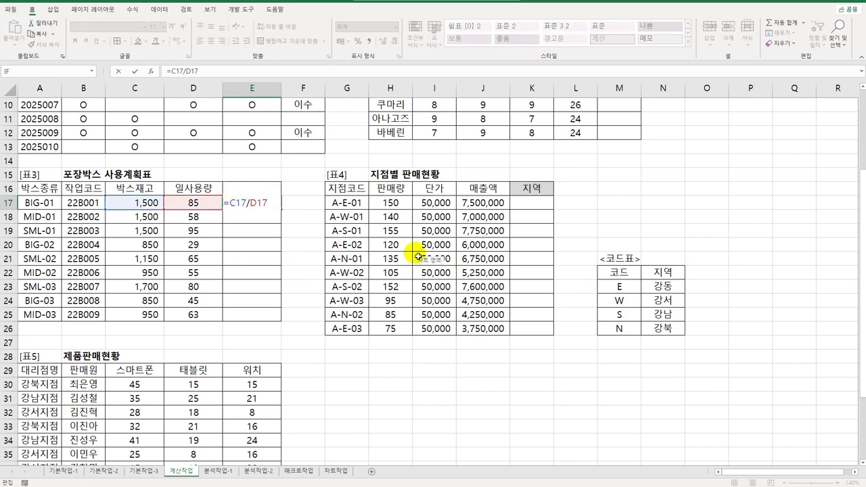
key(Home)
key(Right)
text(int()
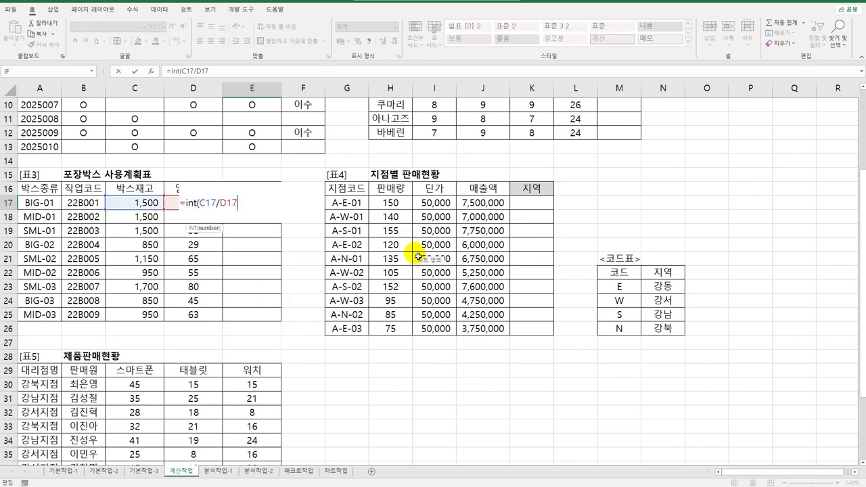
key(Return)
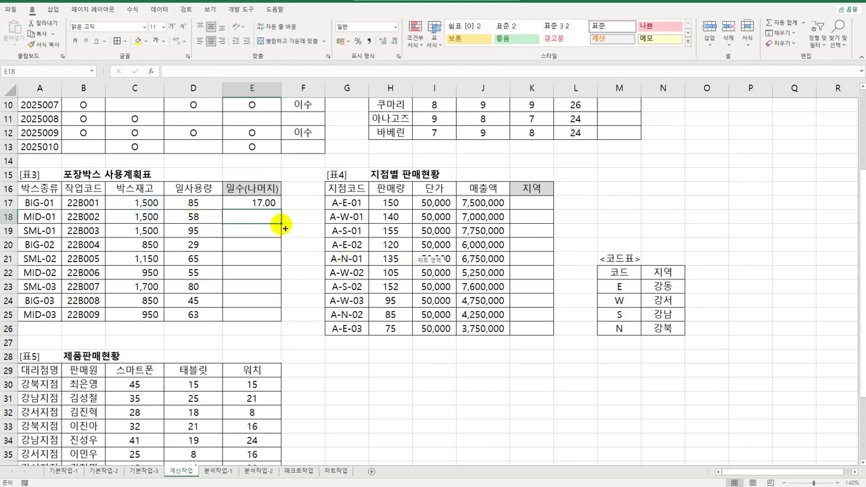
Append &"("&MOD(C17,D17)&")" to the INT formula in E17 and fill it down to E25
click(269, 206)
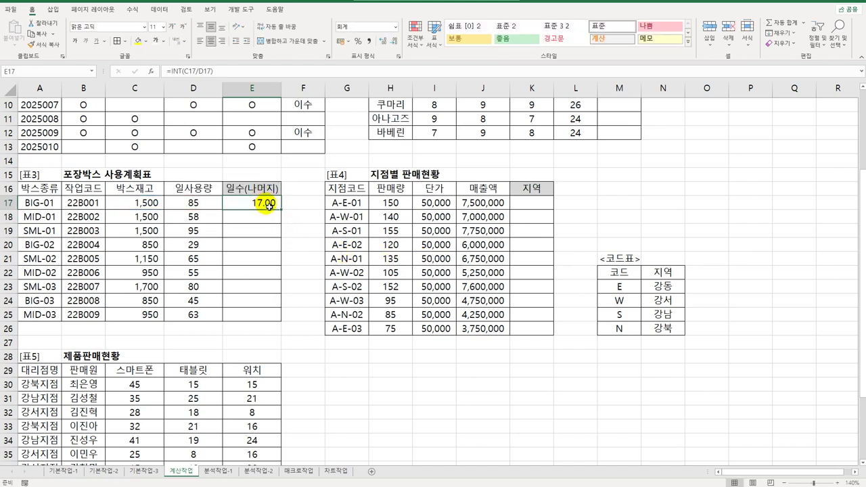
double_click(269, 206)
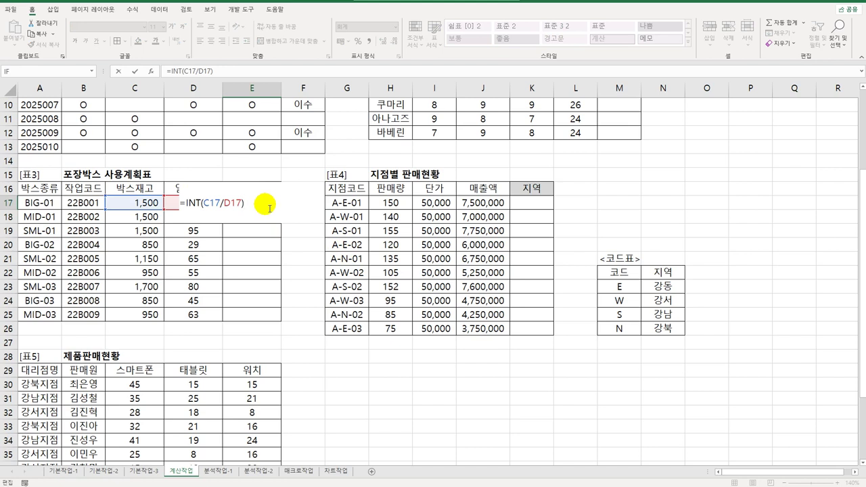
text(*)
key(BackSpace)
text(&"(")
key(BackSpace)
text(&mod()
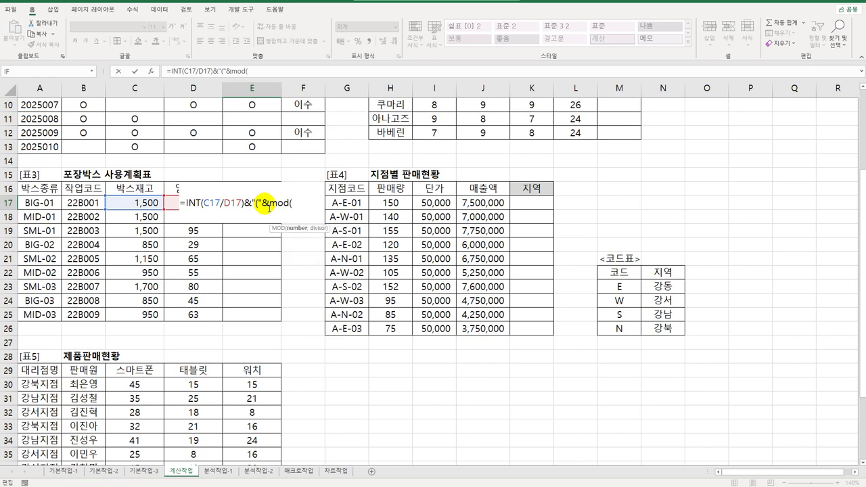
click(135, 206)
text(,)
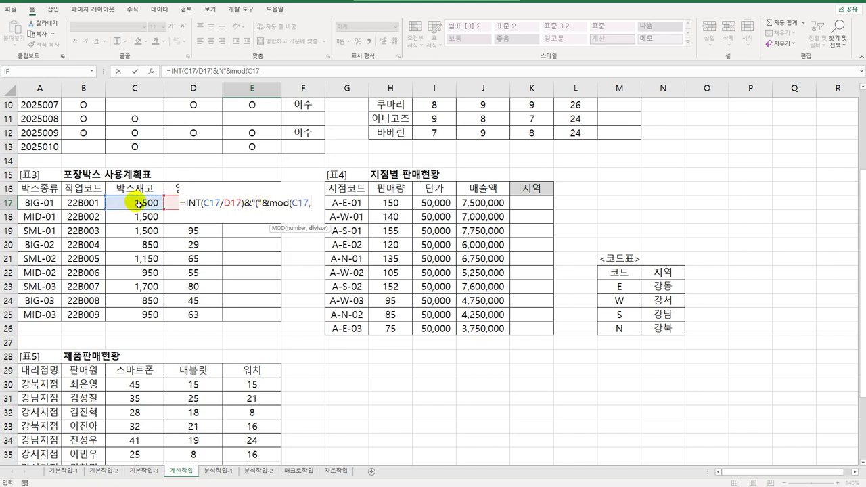
click(172, 203)
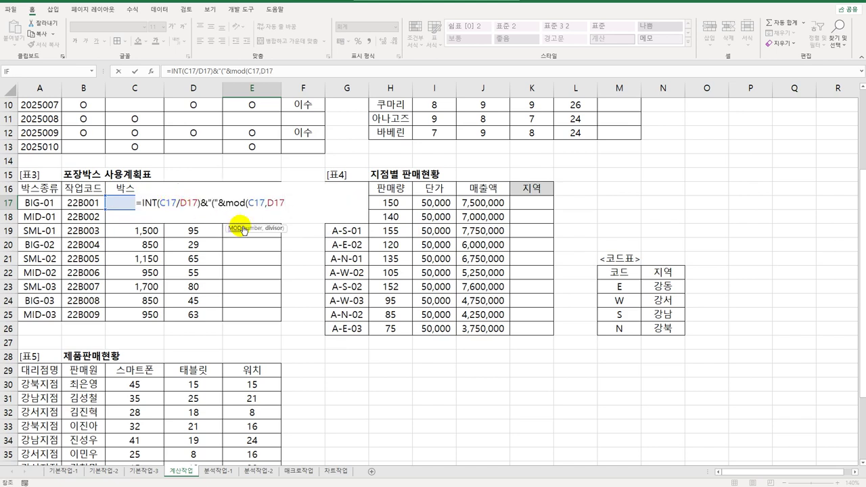
text()&)
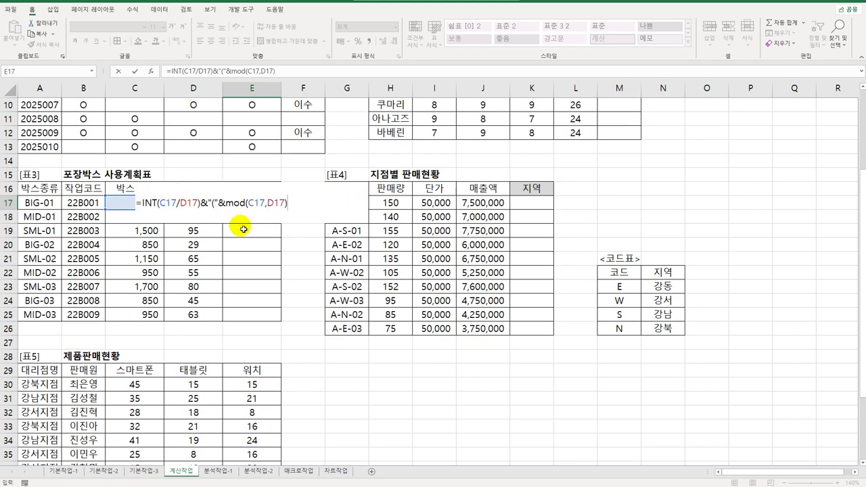
text(")")
key(Return)
click(276, 207)
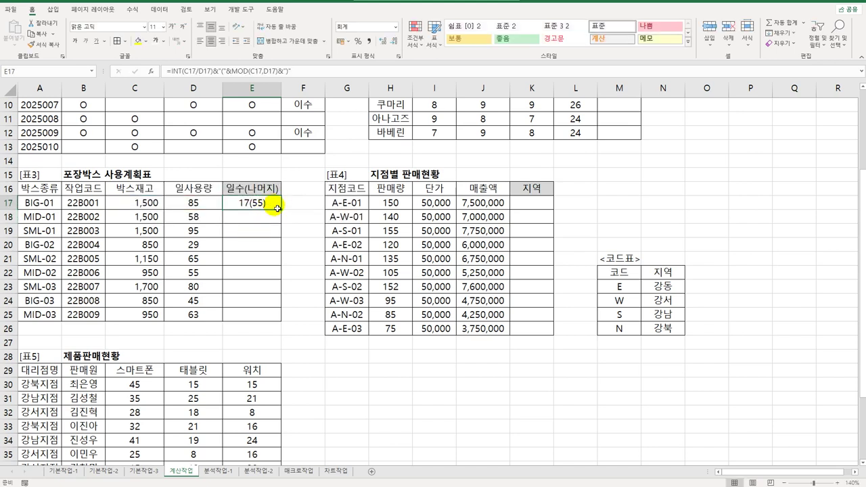
drag(281, 211, 284, 330)
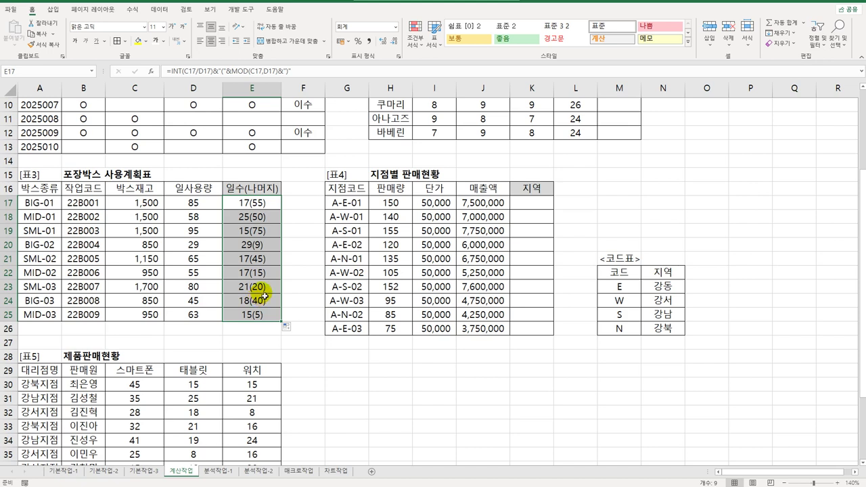
Examine the 지점코드 values in 표4, the empty 지역 cells K17:K26 and the codes and regions in the 코드표
click(533, 209)
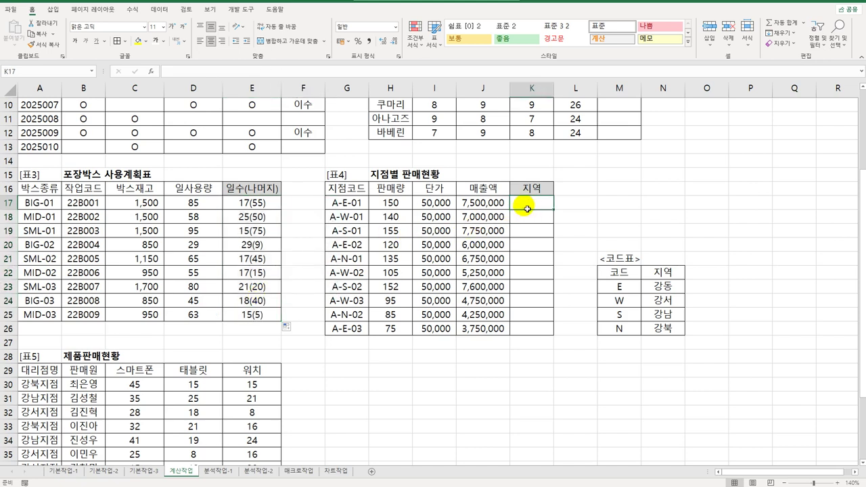
drag(354, 203, 347, 330)
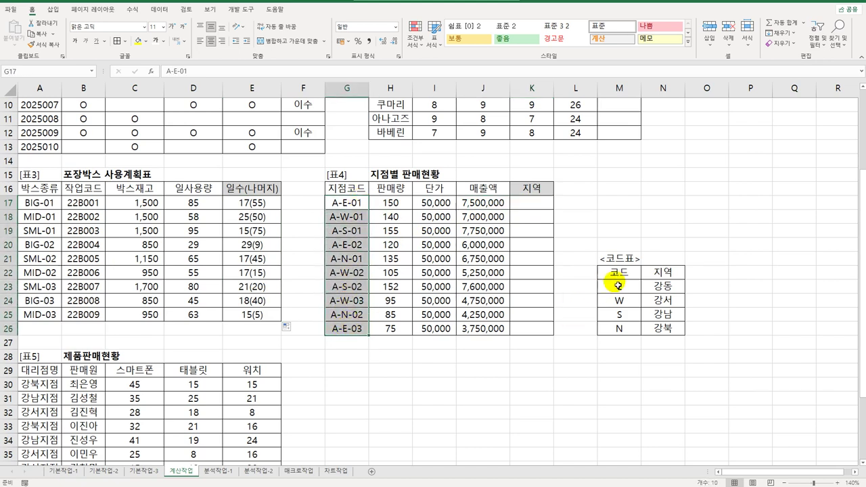
drag(619, 286, 652, 329)
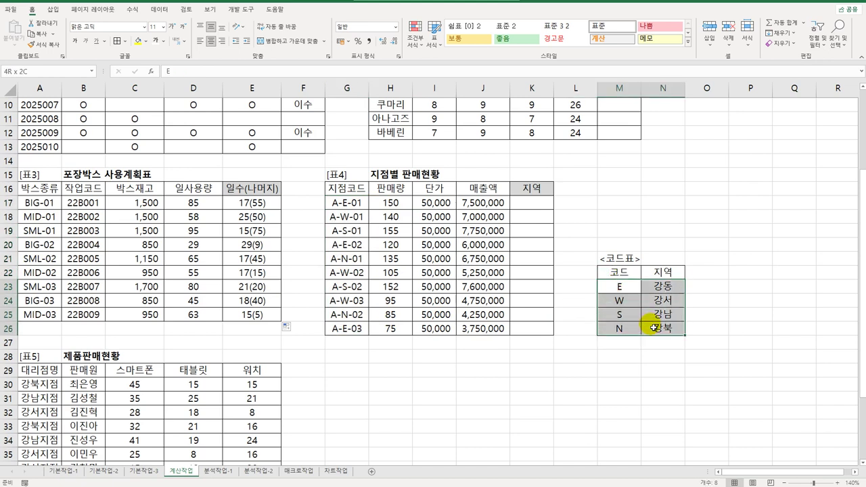
drag(534, 204, 532, 333)
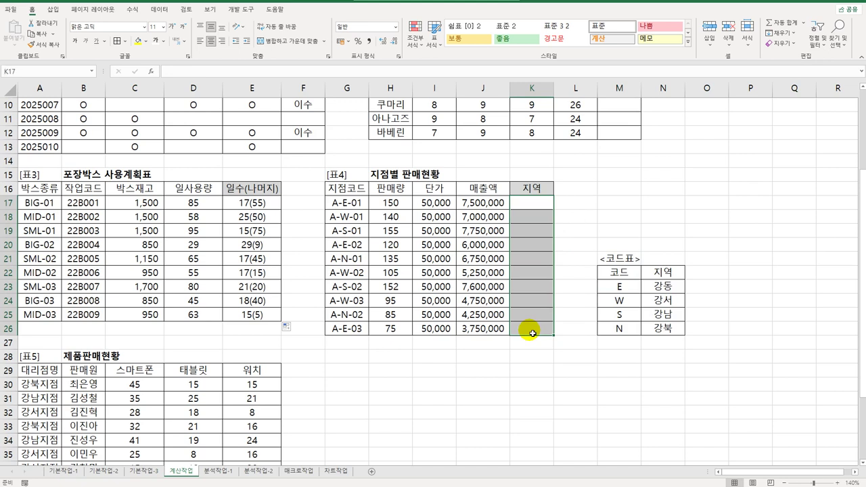
click(362, 204)
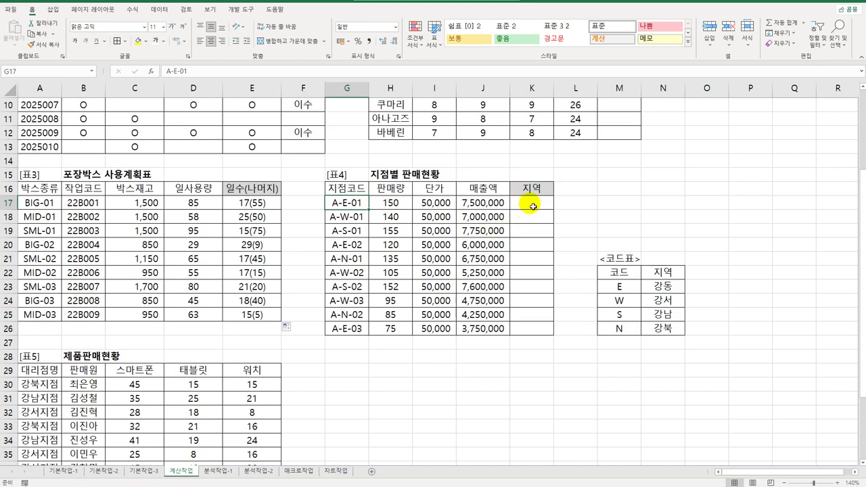
drag(624, 290, 622, 330)
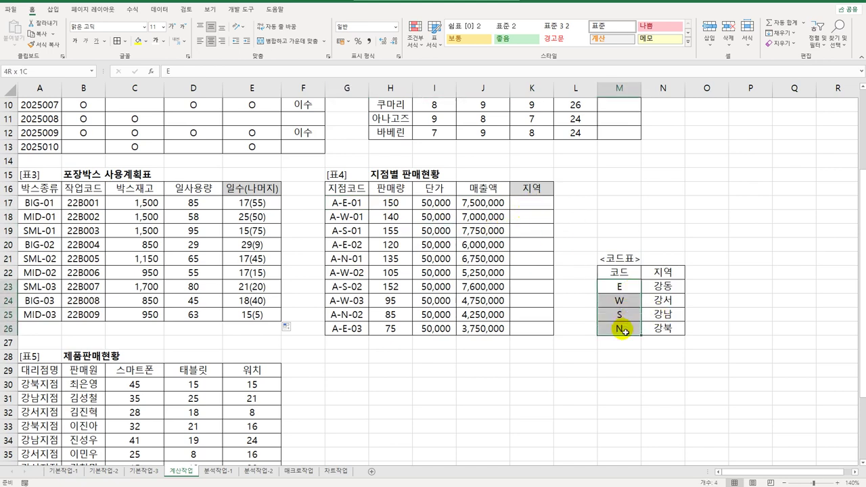
drag(658, 287, 660, 336)
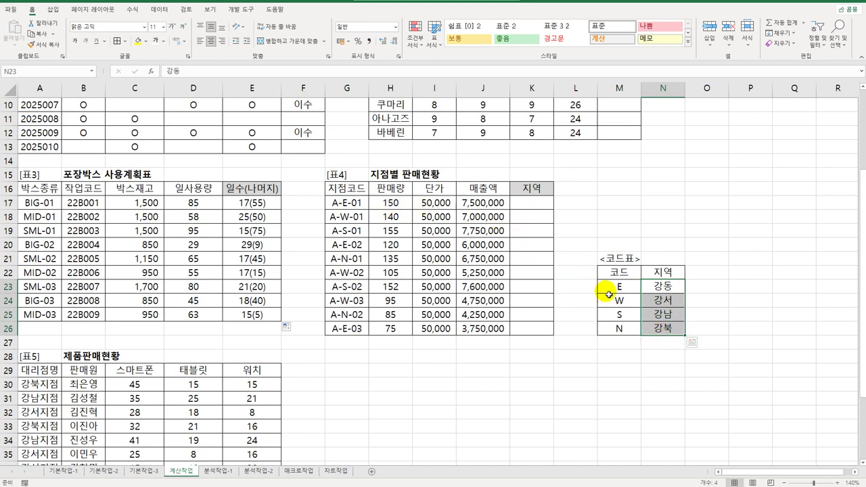
Enter =MID(G17,3,1) in K17 to extract the region letter from the 지점코드, and fill it down to K26
click(548, 209)
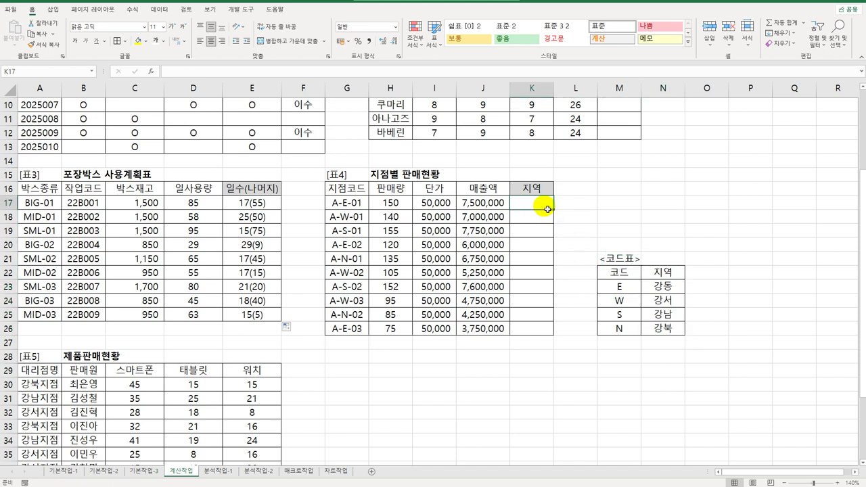
text(=mi)
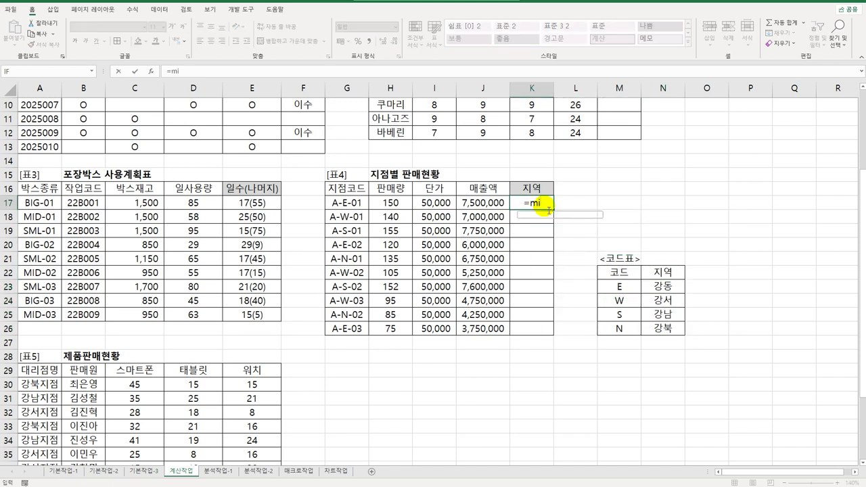
key(Tab)
key(Left)
key(Left)
key(Left)
key(Left)
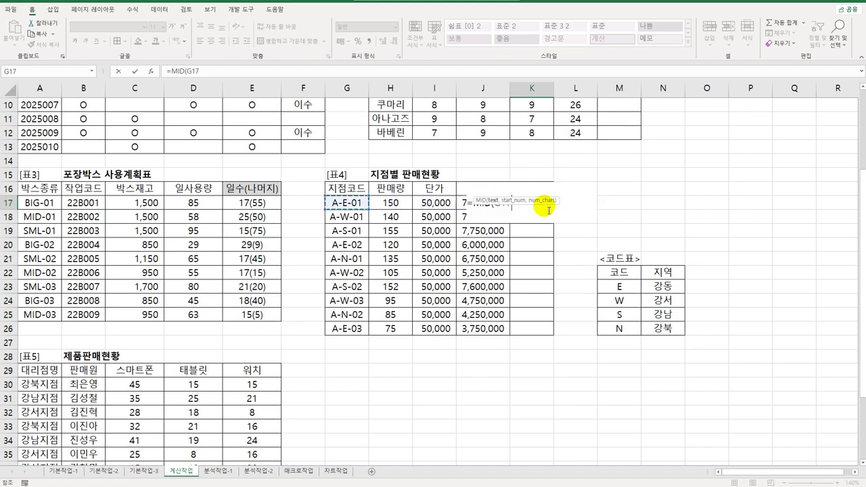
text(,3,1))
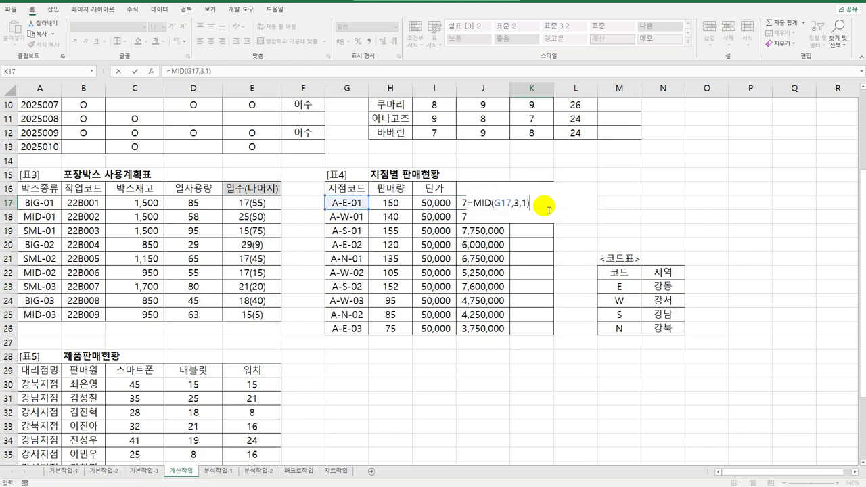
key(ctrl+Return)
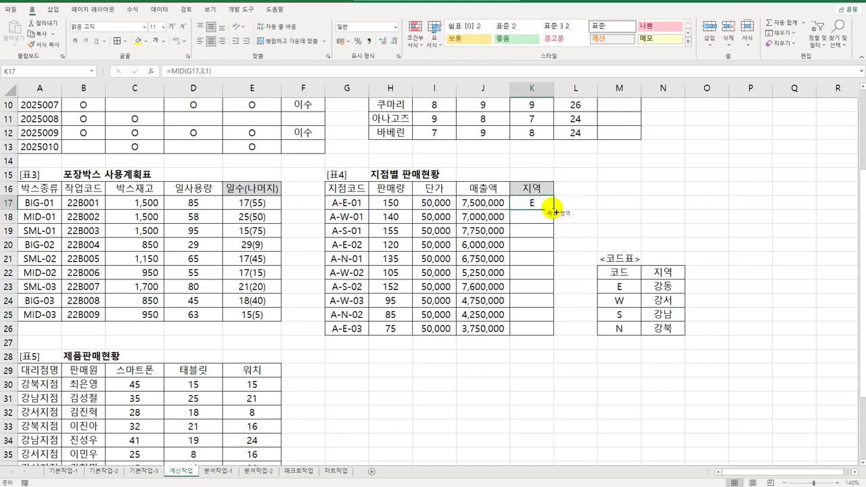
drag(553, 209, 555, 337)
drag(525, 209, 531, 230)
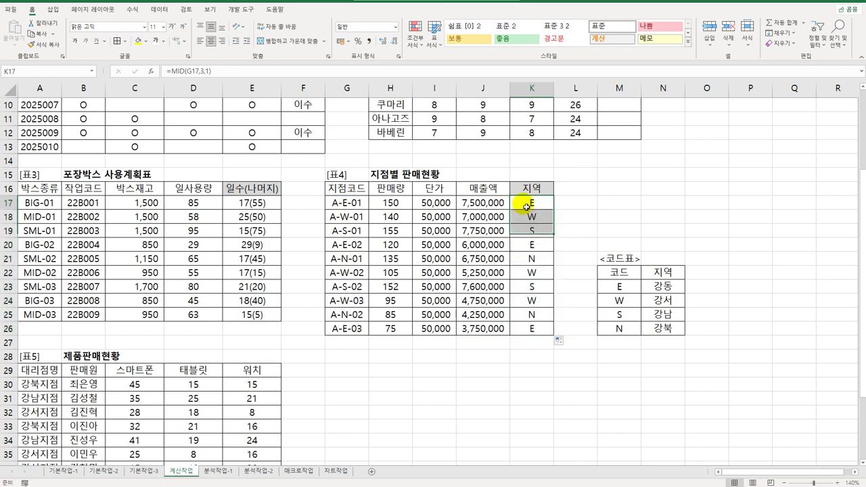
Wrap the MID formula in K17 in a VLOOKUP function, using MID(G17,3,1) as the lookup value
double_click(526, 207)
click(475, 204)
text(v)
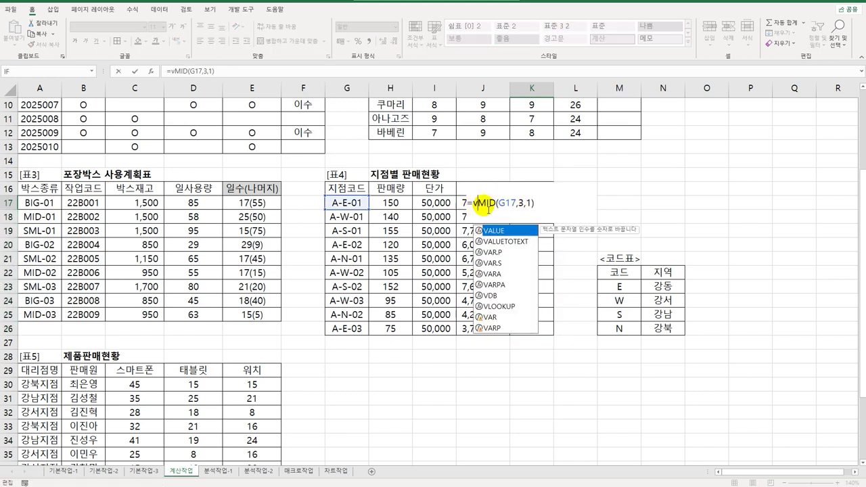
text(l)
key(Tab)
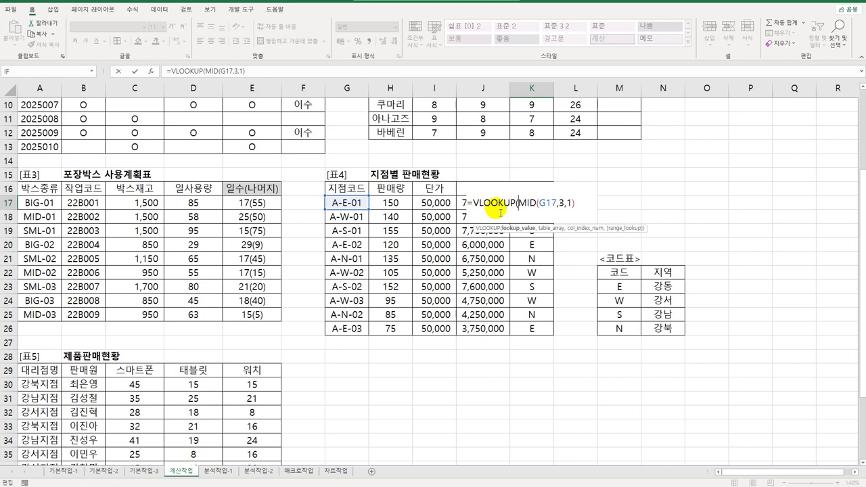
key(End)
text(,)
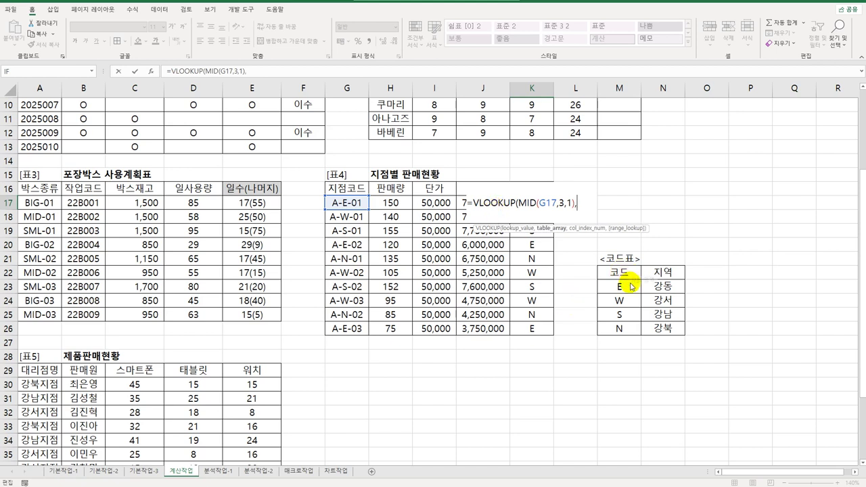
Complete the VLOOKUP in K17 with table $M$23:$N$26, column 2 and match type 0, and fill it down to K26
drag(632, 286, 657, 331)
key(F4)
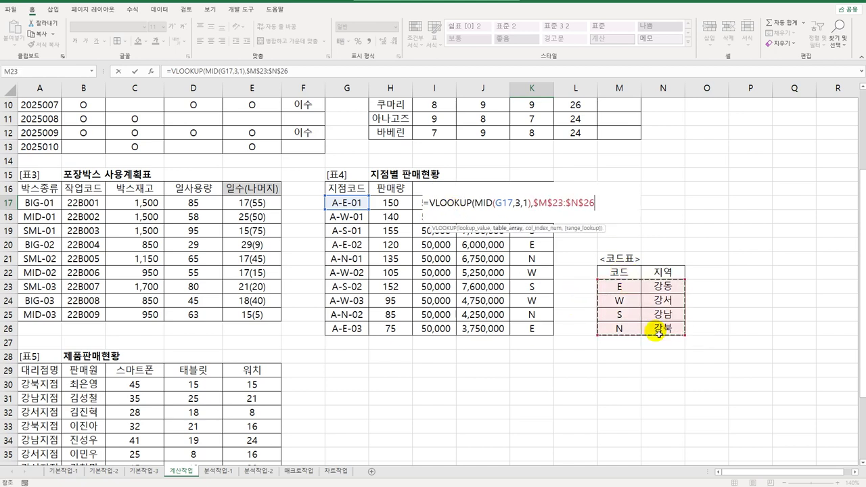
text(,)
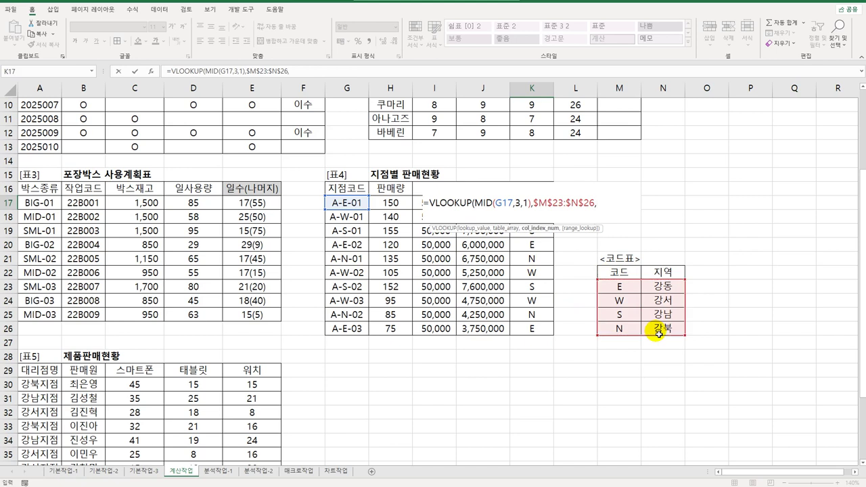
text(2)
text(,0))
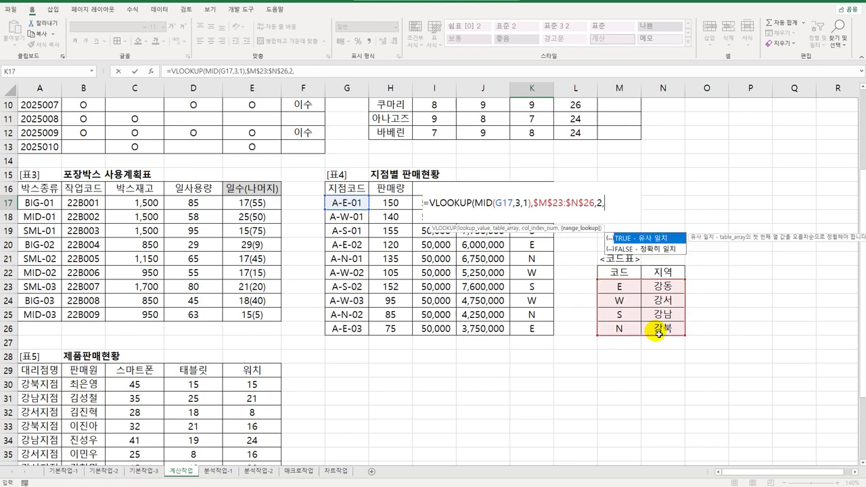
key(Return)
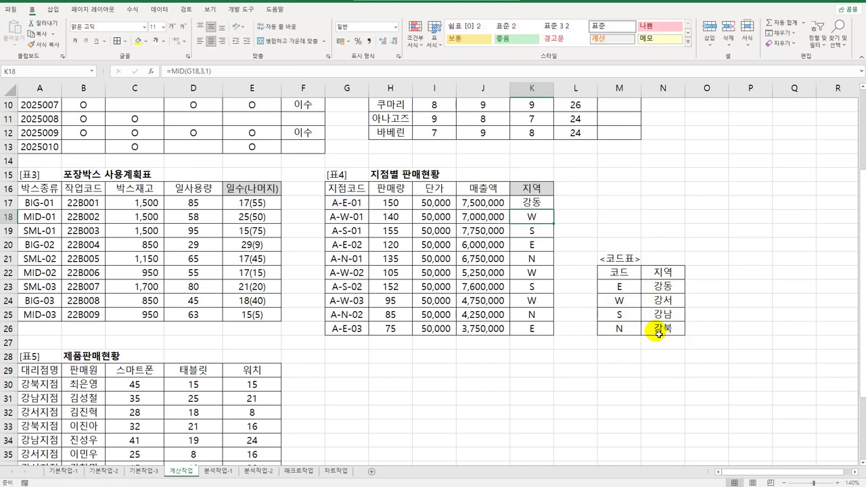
click(549, 203)
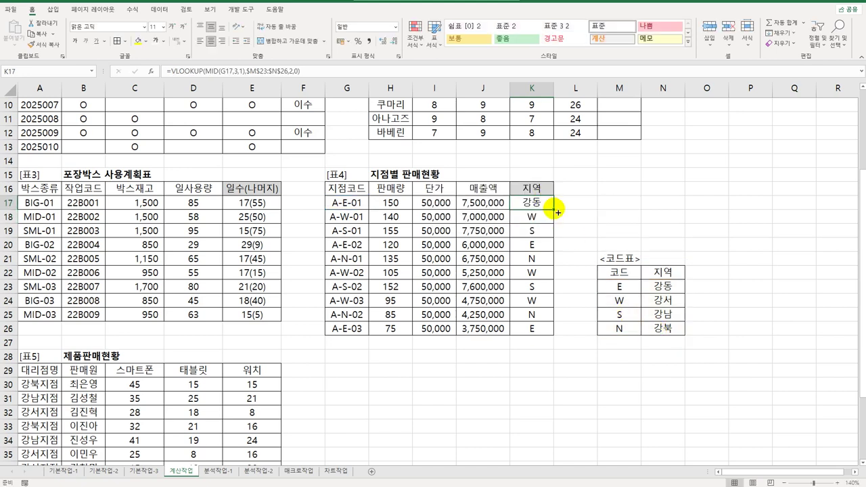
drag(555, 205, 557, 333)
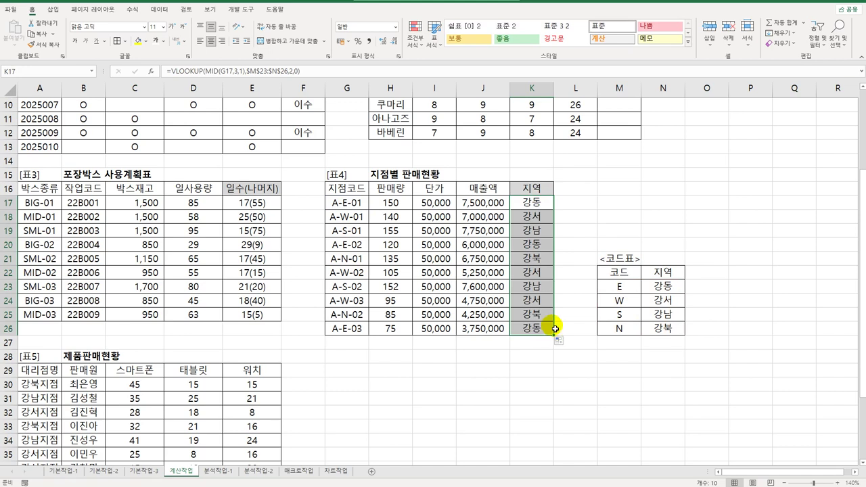
Copy the 대리점명 header and a 강남지점 entry from 표5 into the 조건 cells A41:A42
scroll(270, 406, down, 5)
scroll(268, 367, down, 1)
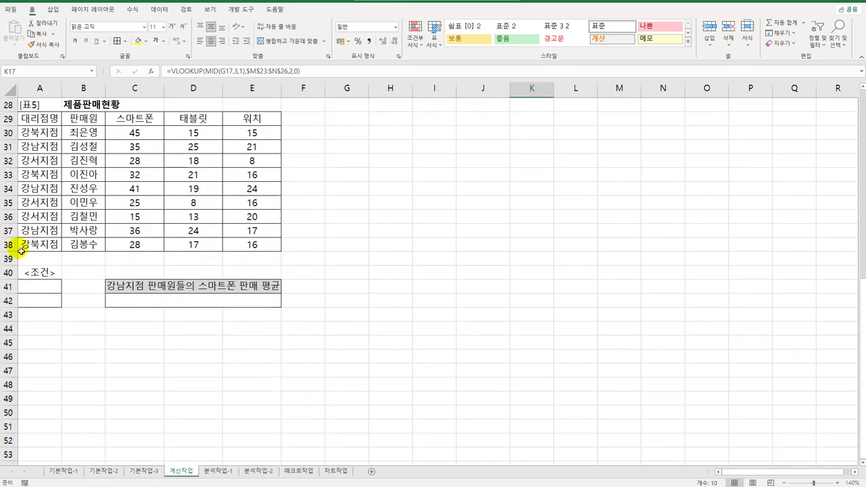
click(26, 288)
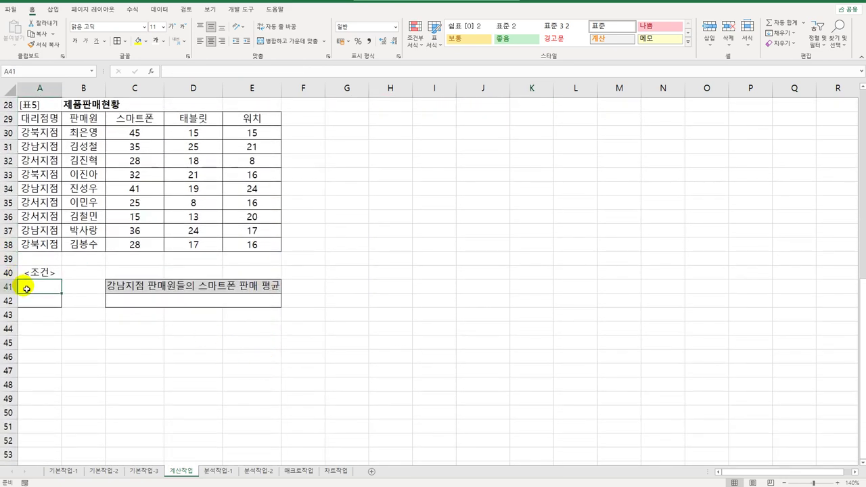
click(50, 118)
ctrl+click(52, 147)
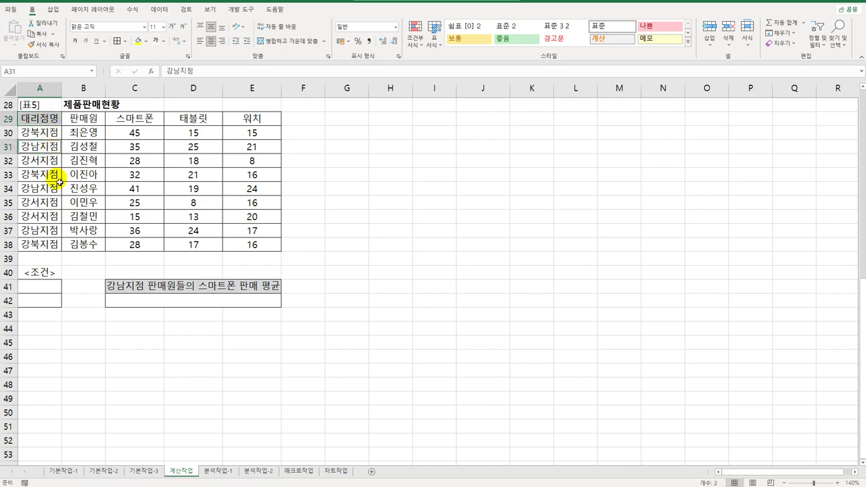
key(ctrl+c)
click(35, 289)
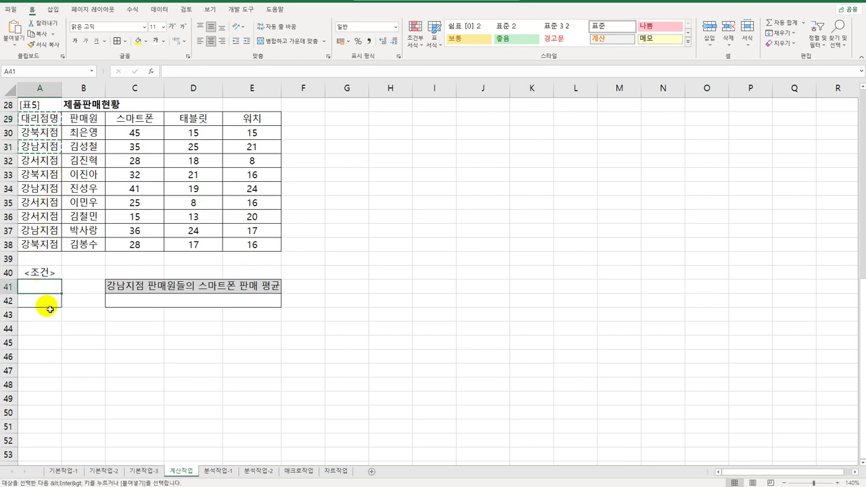
key(ctrl+v)
Enter a DAVERAGE formula in C42 with database A29:E38, field C29 and criteria A41:A42
click(164, 308)
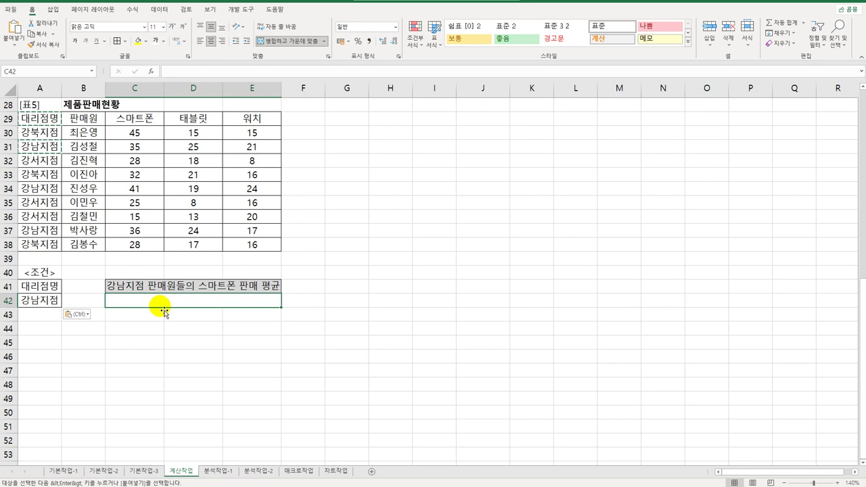
text(=dav)
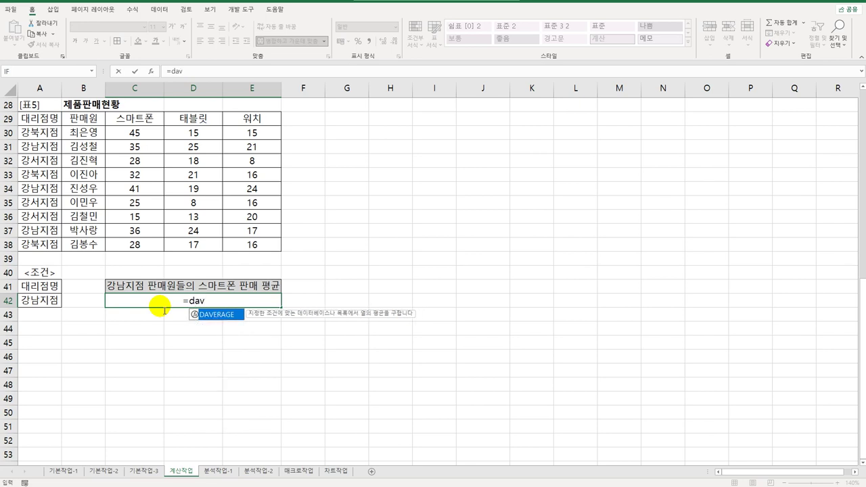
key(Tab)
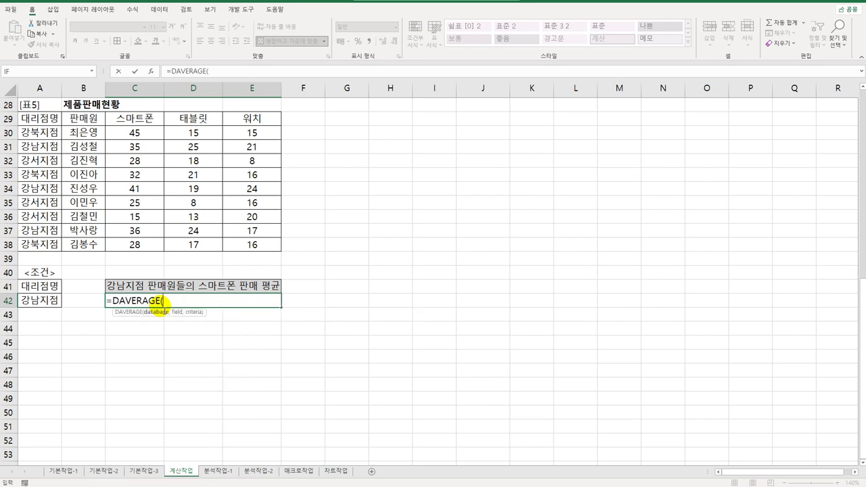
click(152, 71)
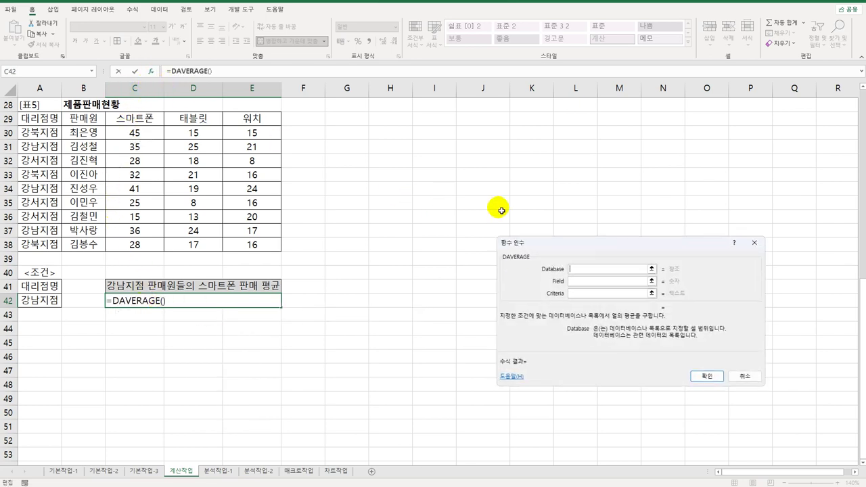
drag(597, 246, 420, 134)
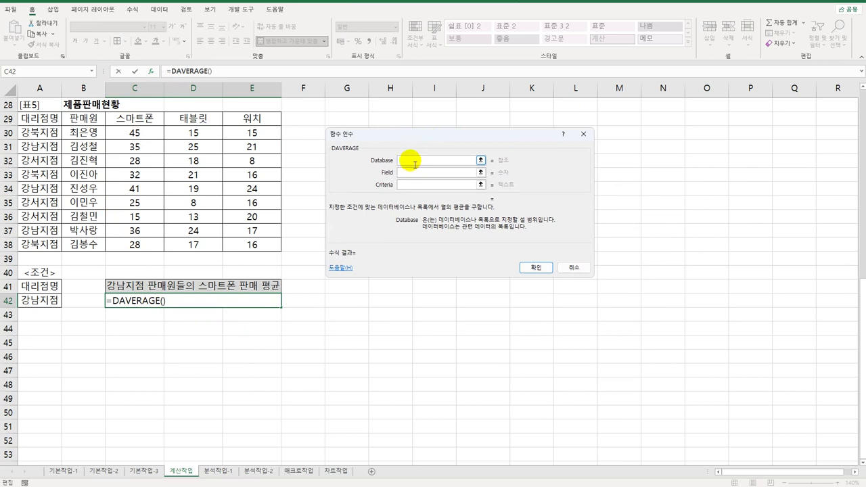
drag(40, 118, 250, 244)
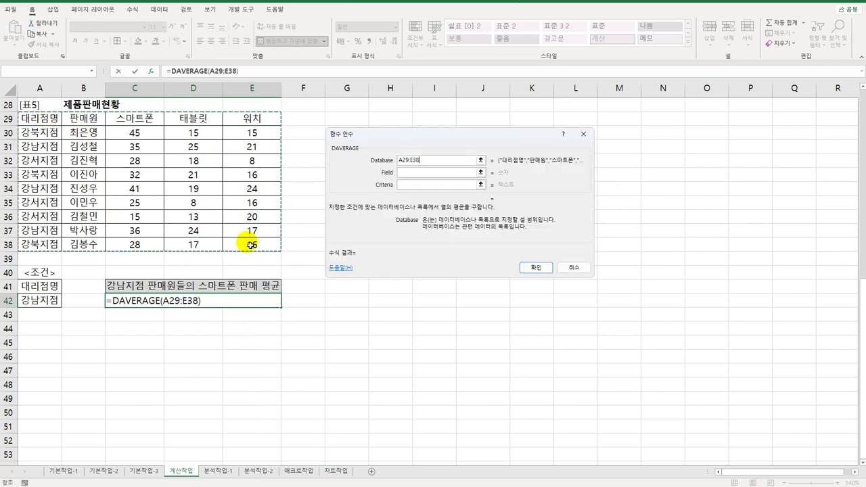
click(402, 174)
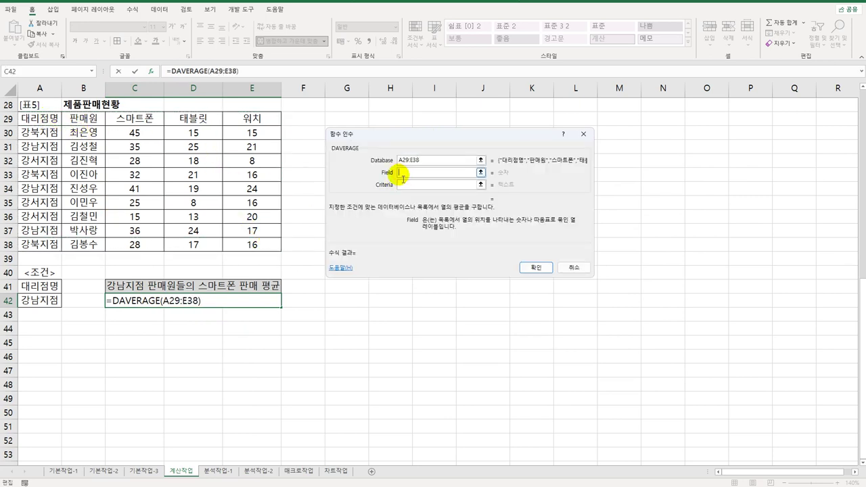
click(143, 119)
click(419, 184)
drag(39, 286, 43, 302)
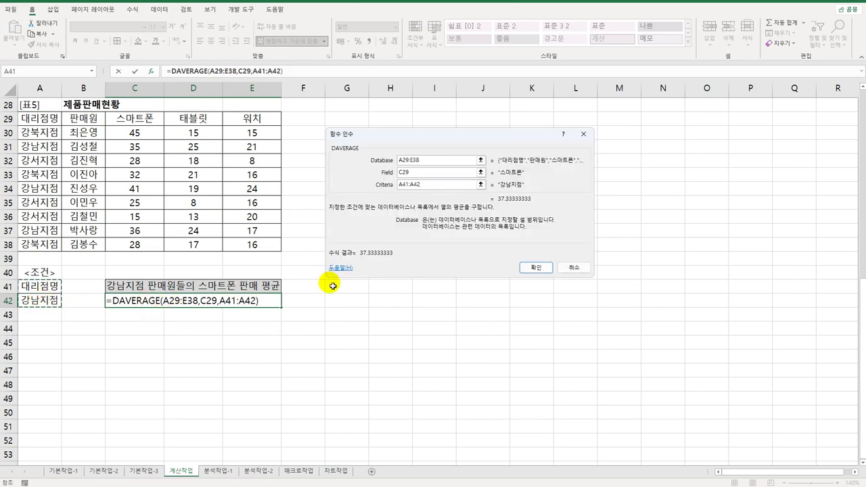
click(526, 268)
Wrap the DAVERAGE formula in C42 in ROUNDDOWN with 1 decimal digit
double_click(137, 301)
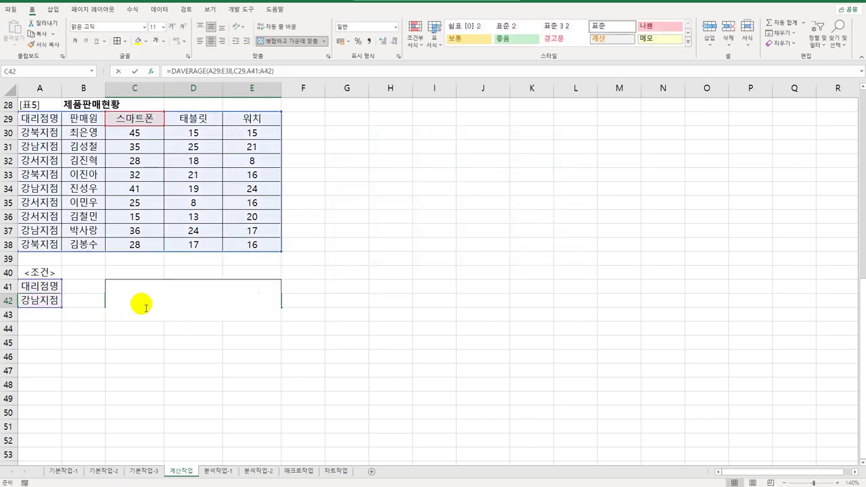
text(rou)
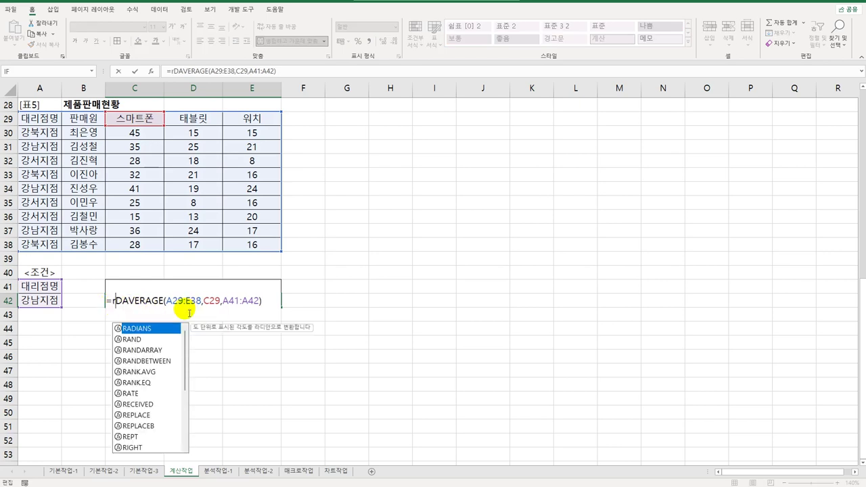
key(Down)
key(Down)
key(Up)
key(Tab)
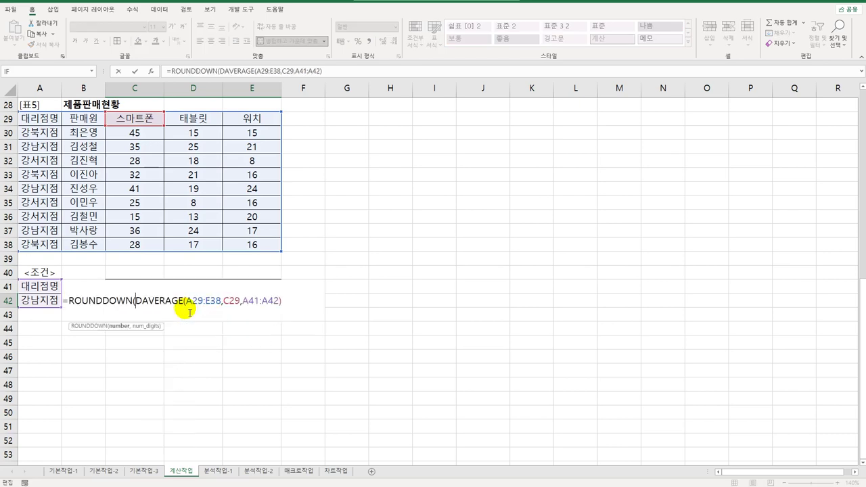
key(End)
text(,1))
key(Return)
click(190, 314)
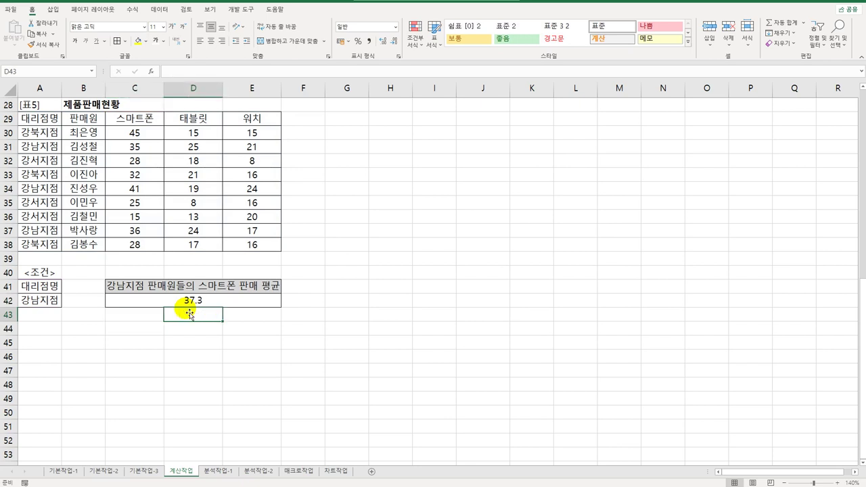
click(188, 306)
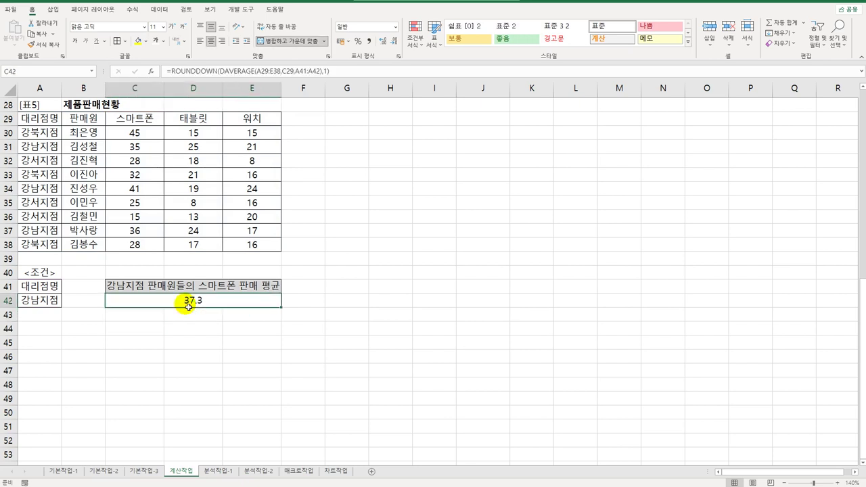
scroll(189, 340, up, 9)
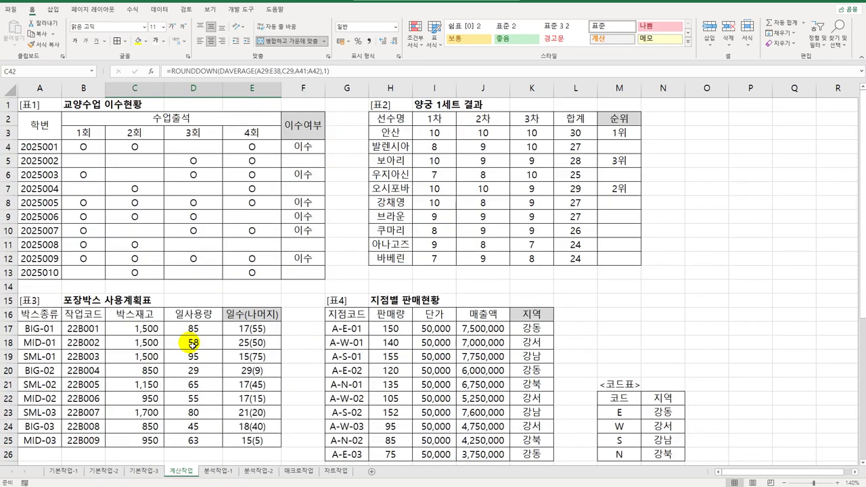
scroll(193, 343, down, 3)
scroll(193, 344, up, 3)
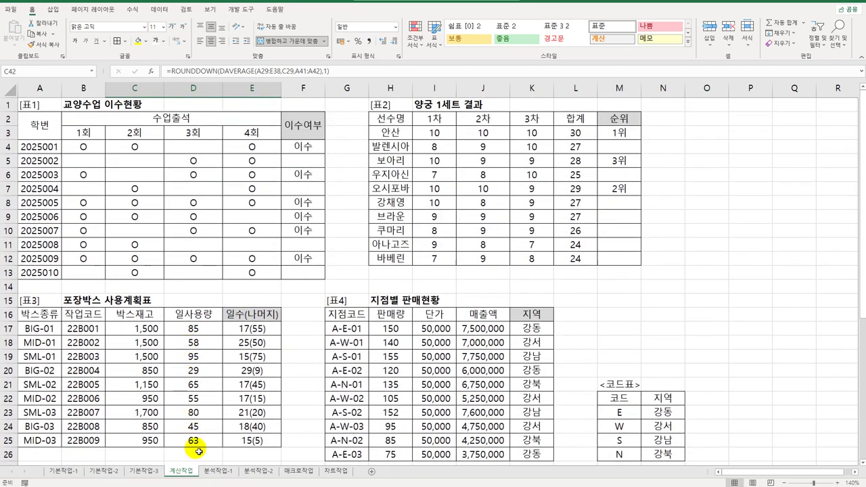
On the 분석작업-1 sheet, set up a sort of the apartment table by 규모 cell values with a custom list order
click(213, 472)
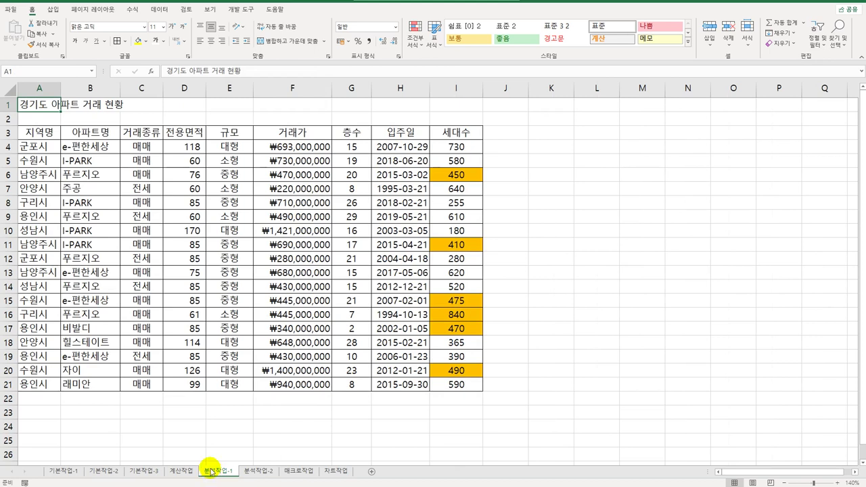
click(221, 232)
click(154, 15)
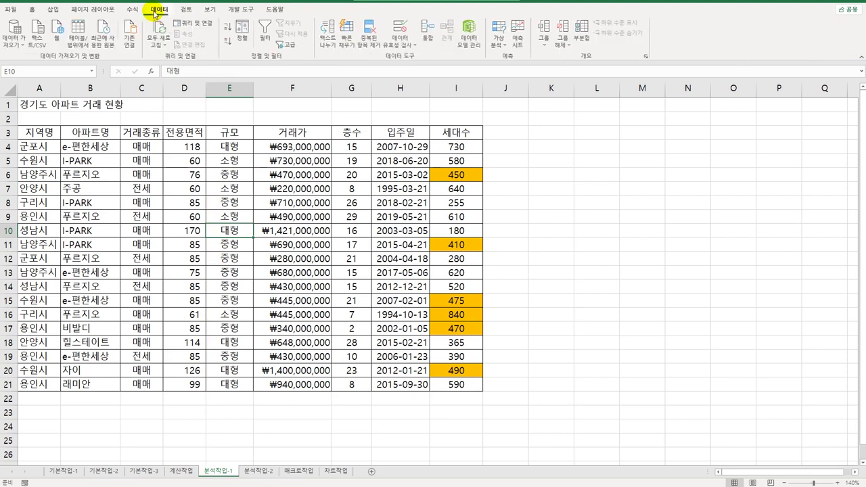
click(242, 33)
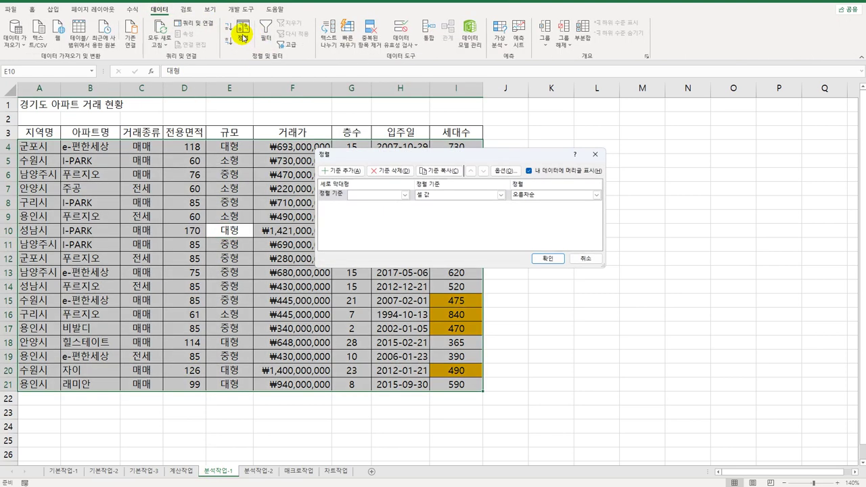
click(390, 196)
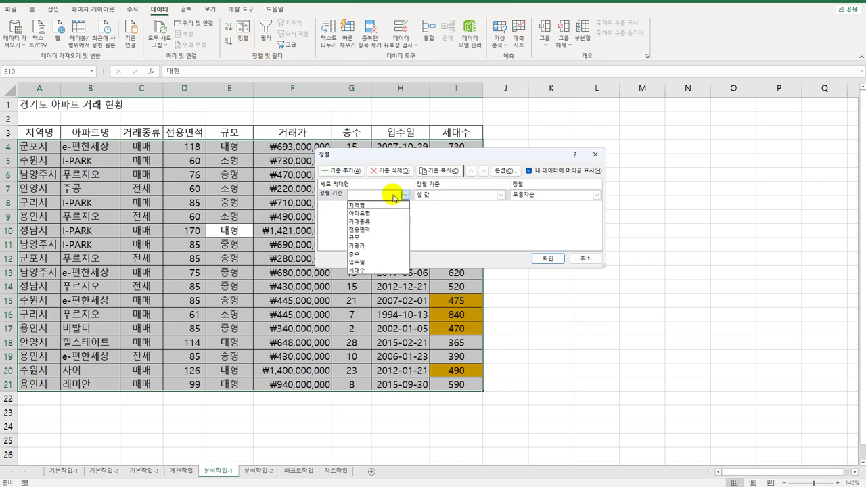
click(384, 238)
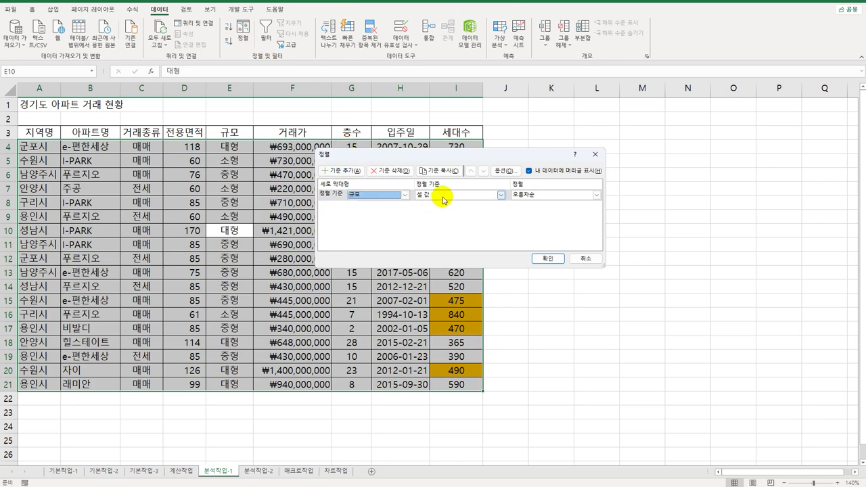
click(547, 194)
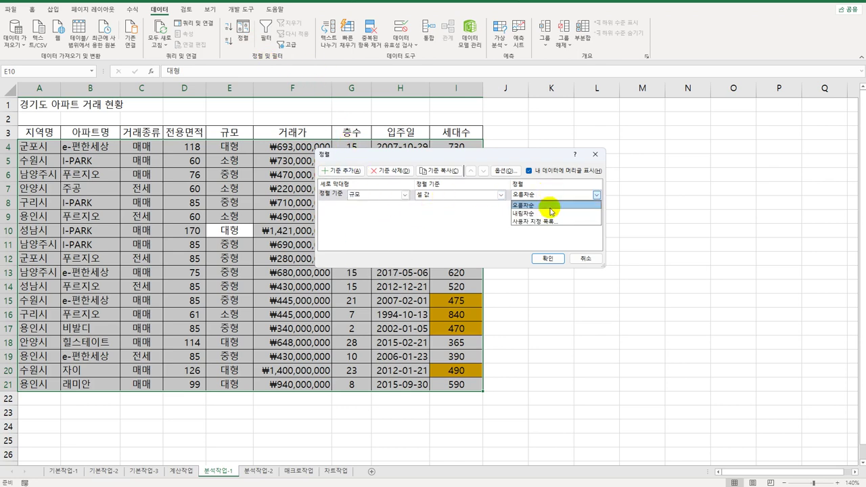
click(549, 223)
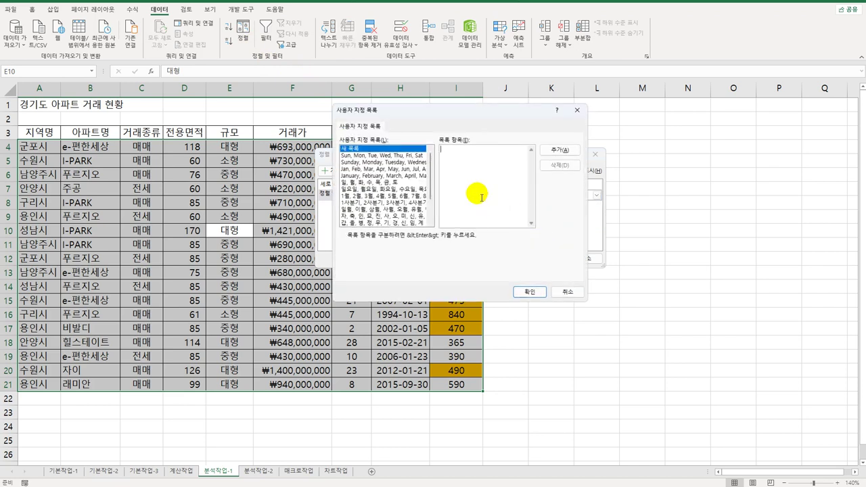
Use the custom list 대형, 중형, 소형 as the sort order for 규모
text(대형)
key(Return)
text(중형)
key(Return)
text(소형)
click(555, 149)
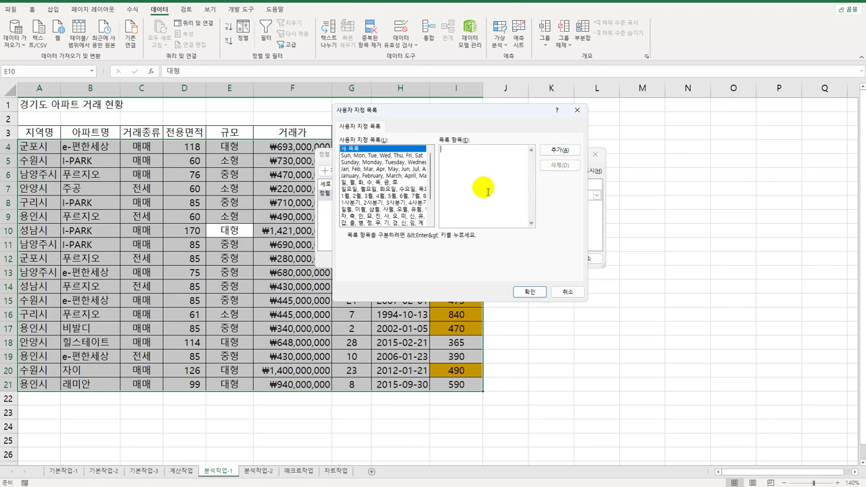
drag(430, 168, 430, 210)
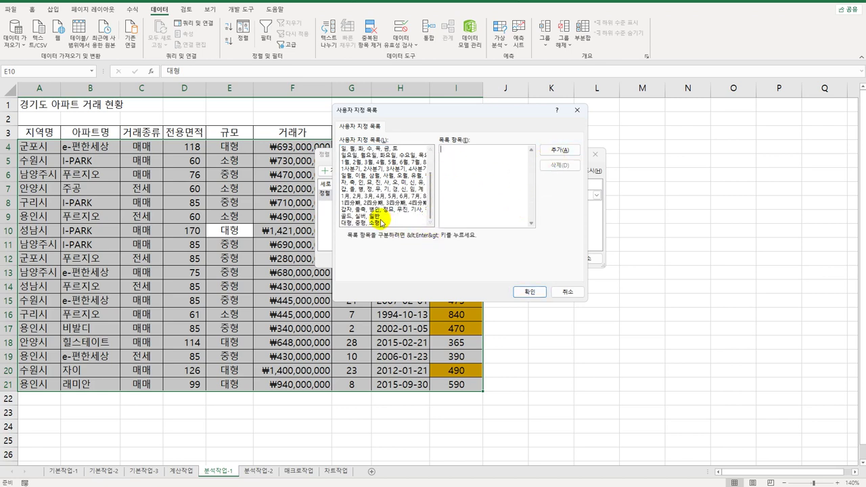
click(376, 223)
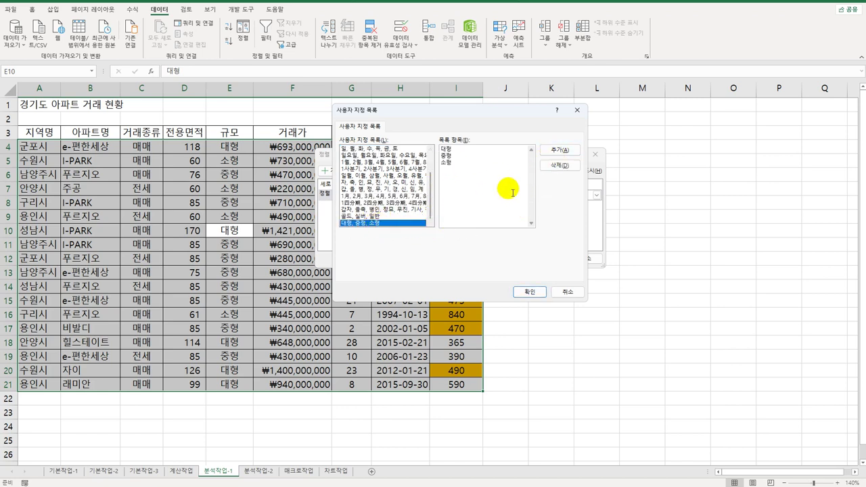
click(538, 293)
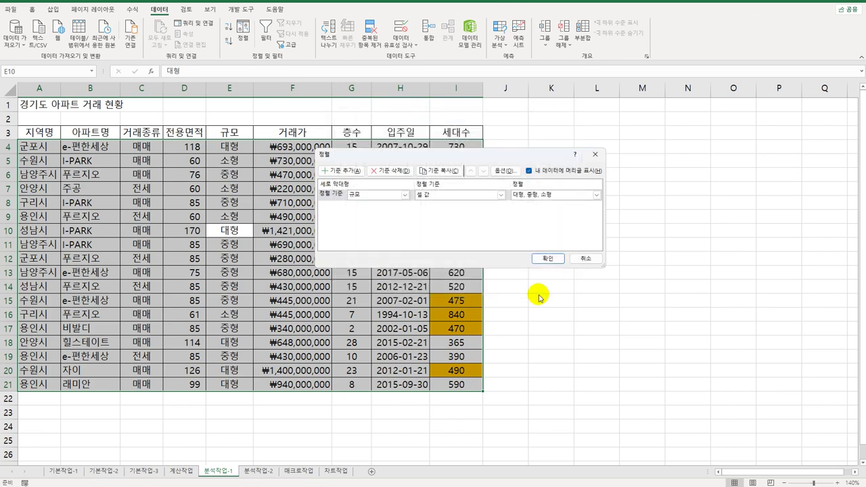
Add a second sort level placing 세대수 cells with color RGB(255, 192, 0) on top, and apply the sort
click(342, 171)
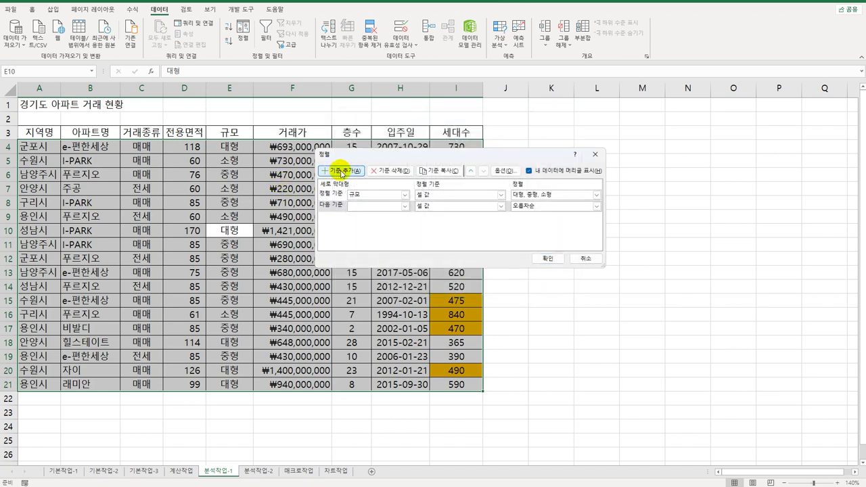
click(404, 207)
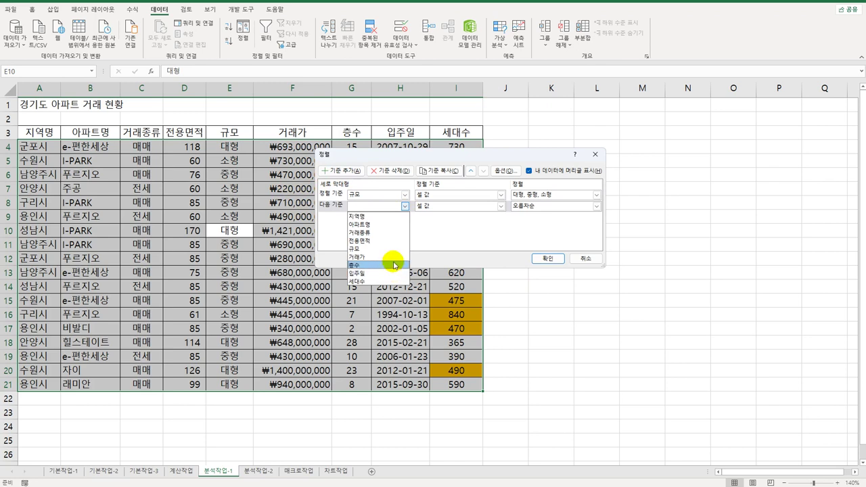
click(388, 281)
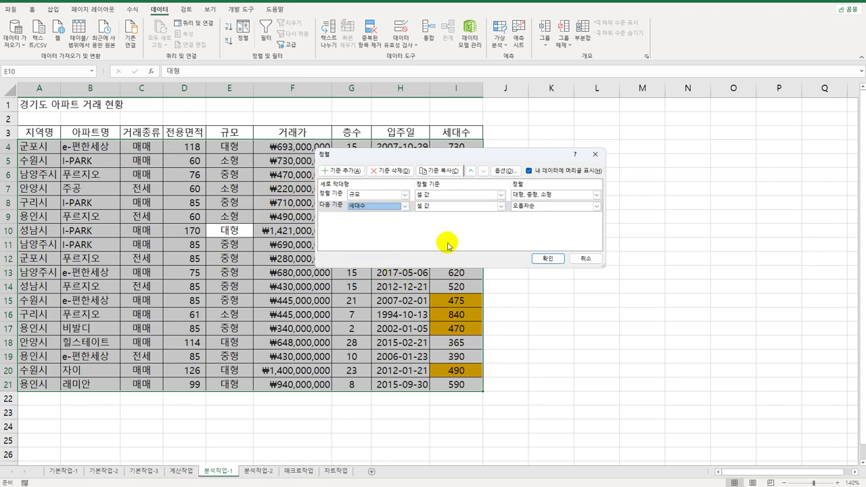
click(452, 205)
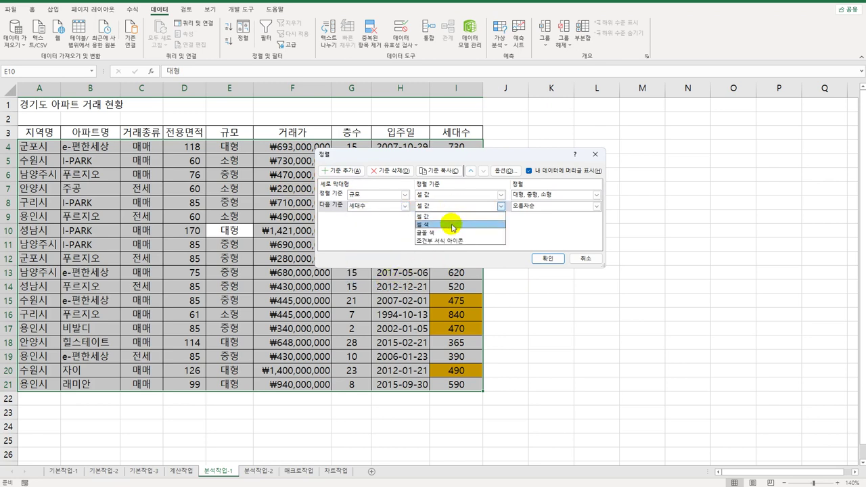
click(453, 228)
click(539, 207)
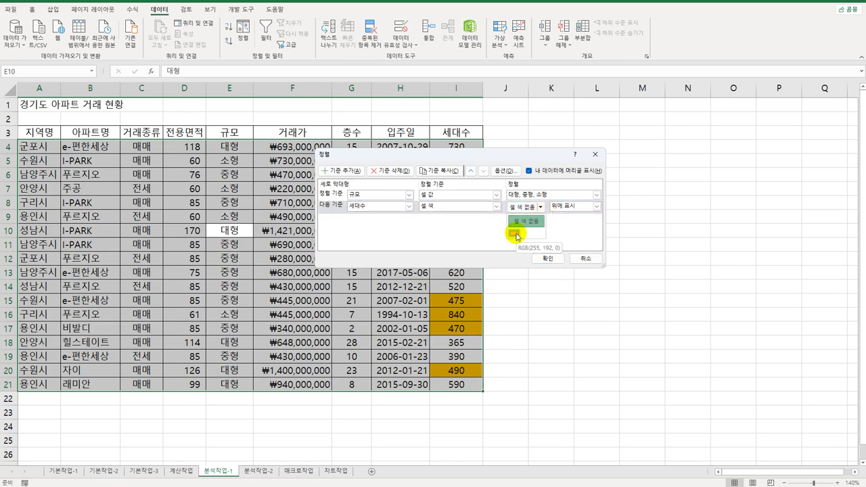
click(514, 233)
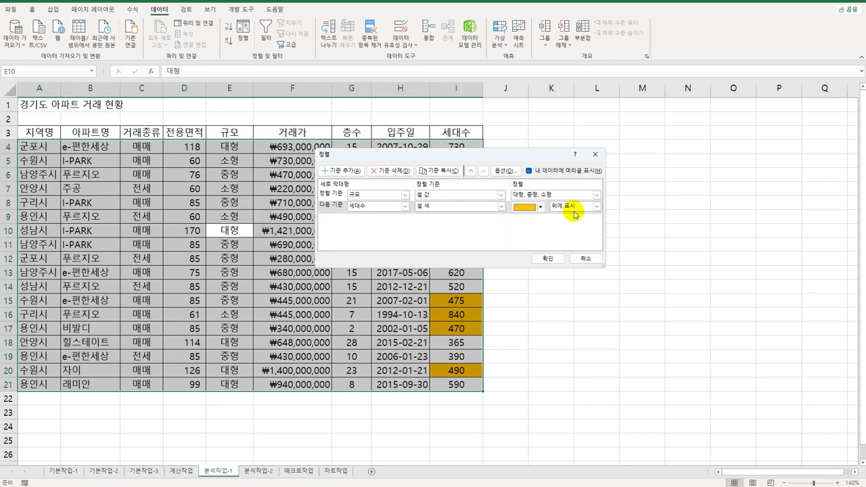
click(547, 258)
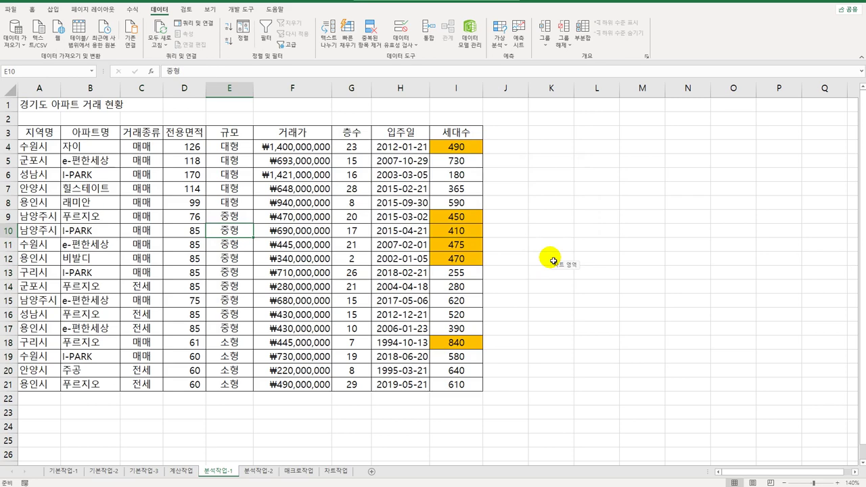
On the 분석작업-2 sheet, set up a Goal Seek with formula cell I14 and target value 100000000
click(267, 474)
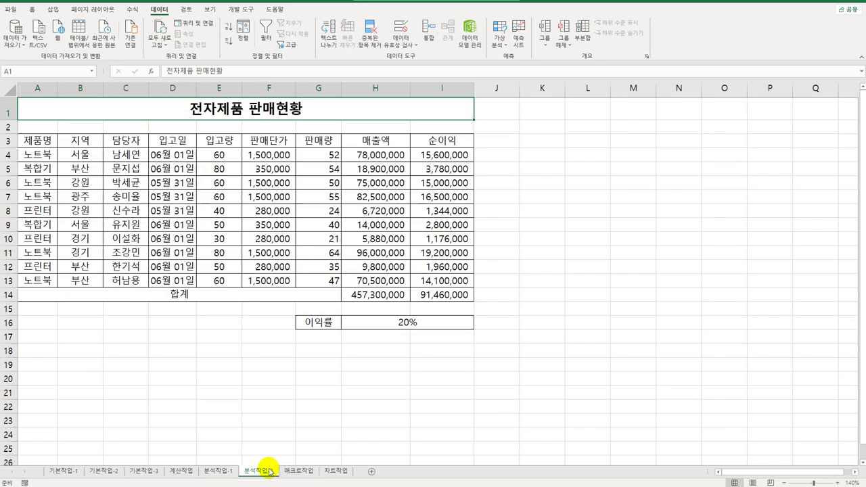
click(427, 299)
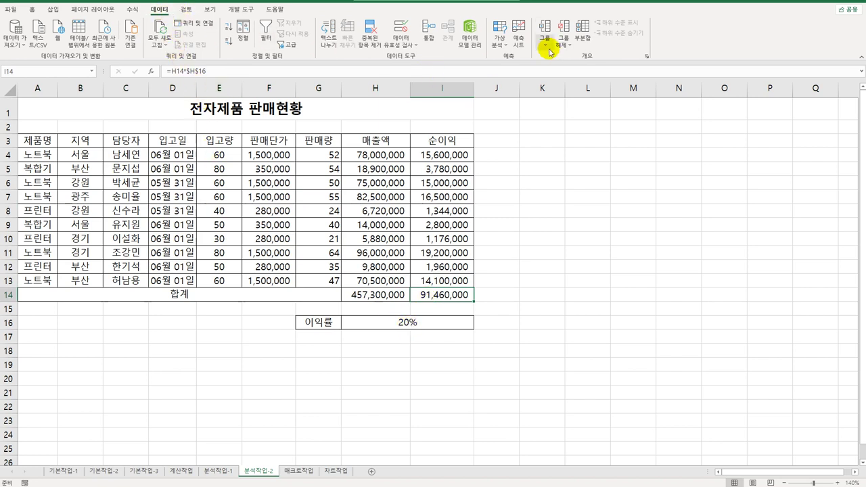
click(499, 41)
click(518, 77)
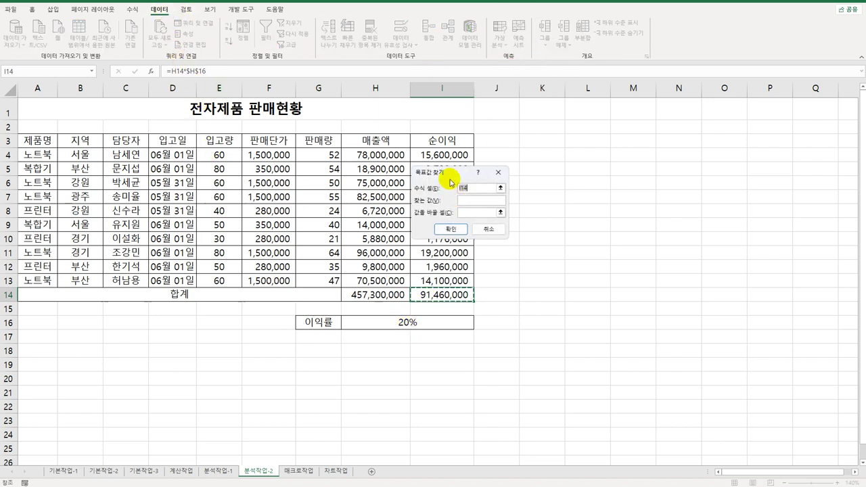
drag(450, 179, 548, 172)
click(562, 201)
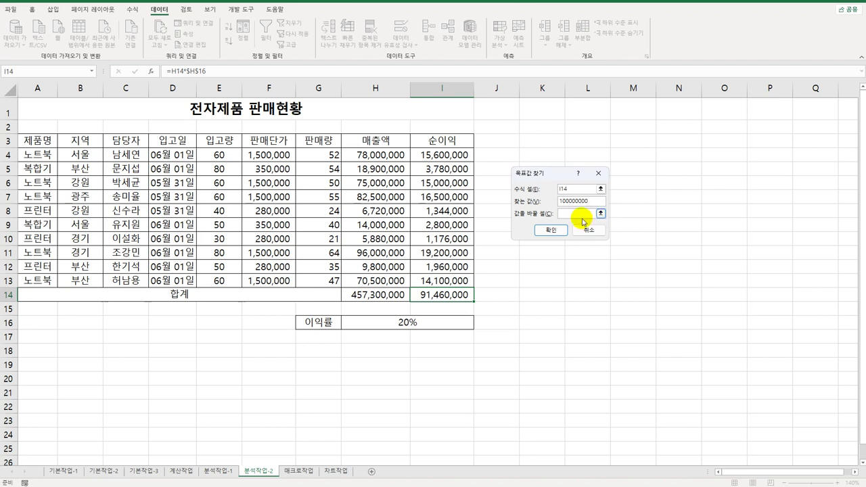
Run the Goal Seek with $H$16 as the changing cell, and widen column I to fit the 순이익 total
click(579, 214)
click(414, 326)
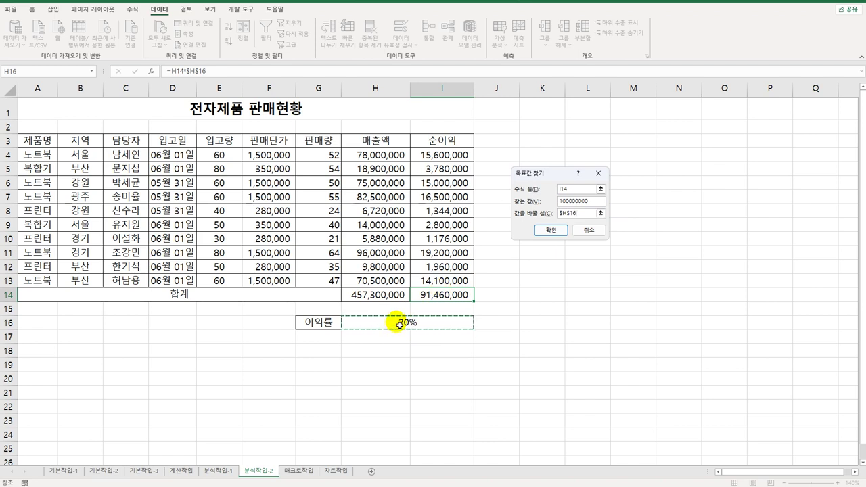
click(549, 230)
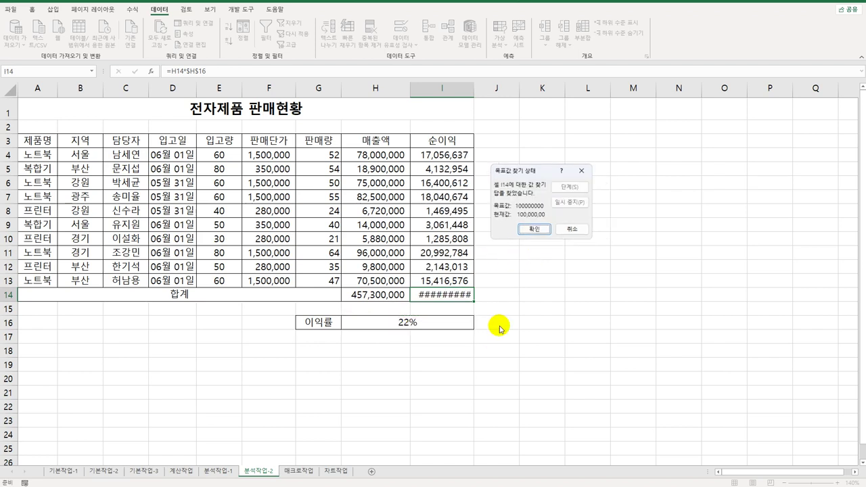
click(531, 232)
drag(478, 91, 479, 92)
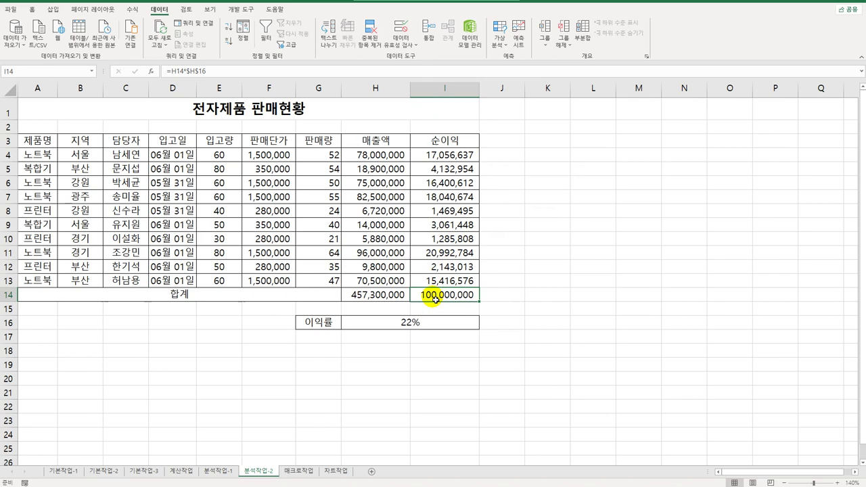
On the 매크로작업 sheet, draw a form control button over cells E2:F3
click(298, 471)
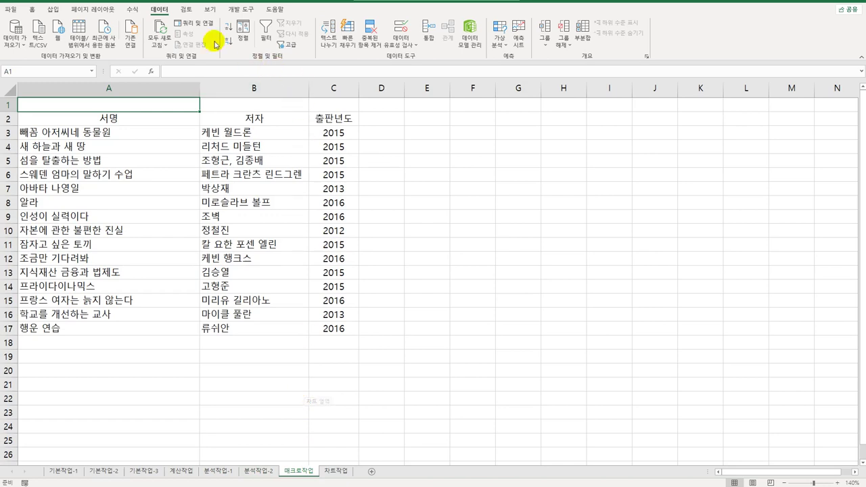
click(247, 11)
click(187, 35)
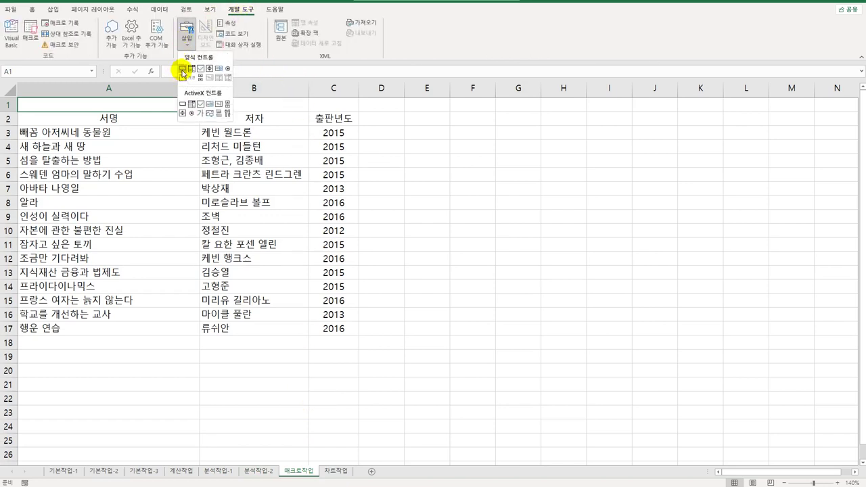
click(182, 68)
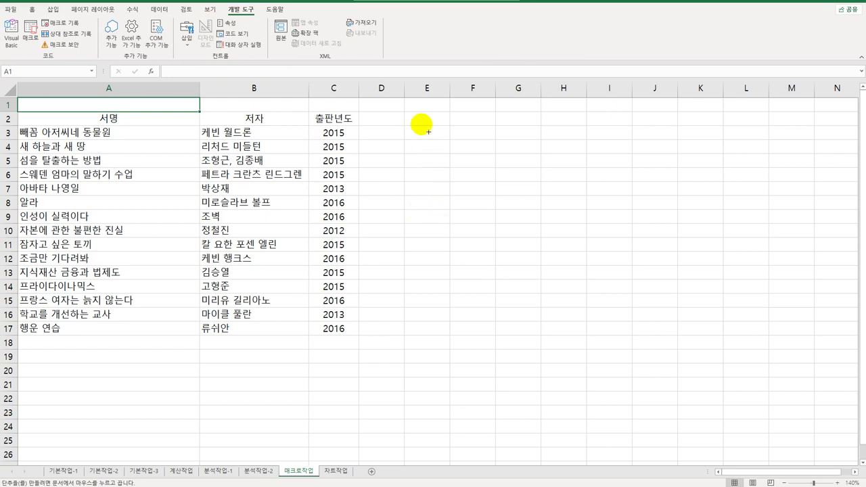
drag(404, 112, 481, 144)
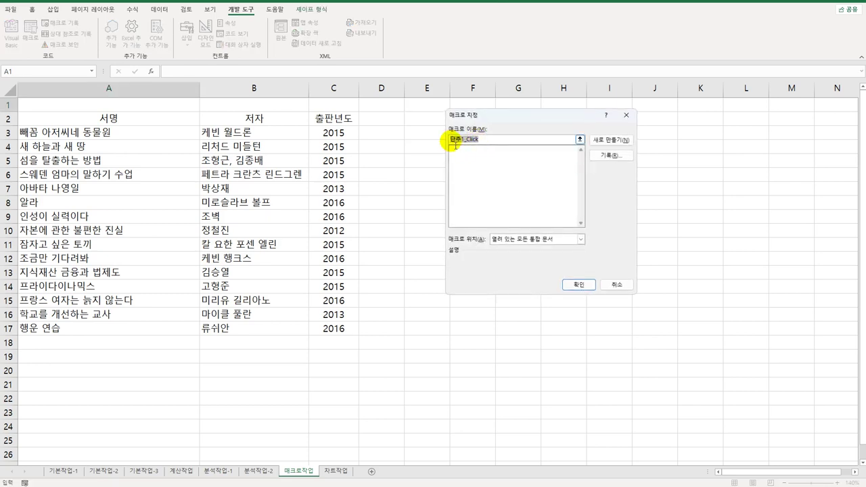
Name the button's macro 테두리 and start recording it
text(테두리)
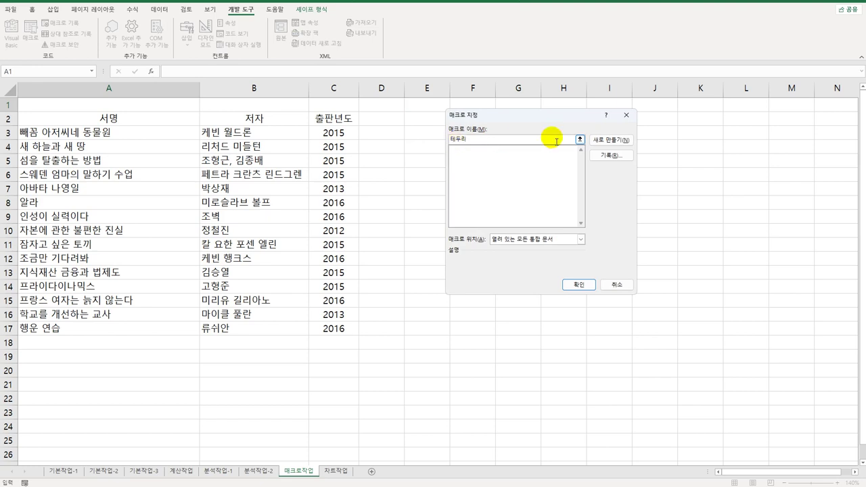
click(607, 157)
click(570, 265)
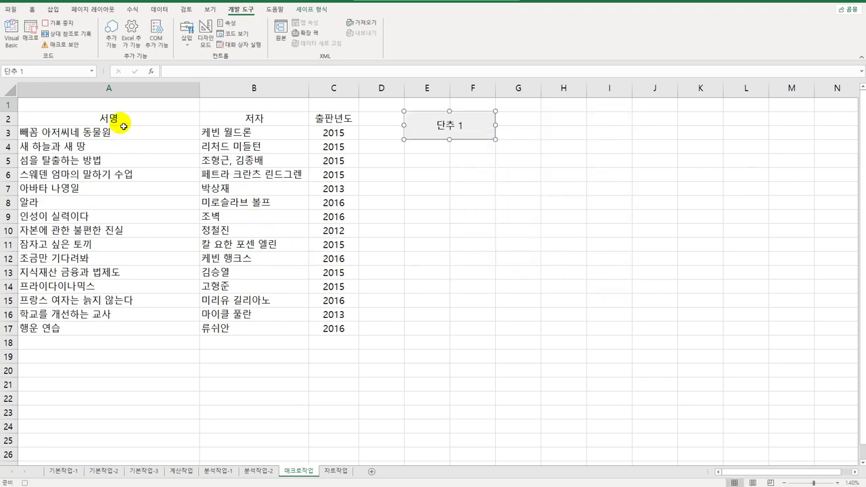
Apply all borders to the book table A2:C17 and deselect the range by selecting C2
drag(119, 119, 341, 342)
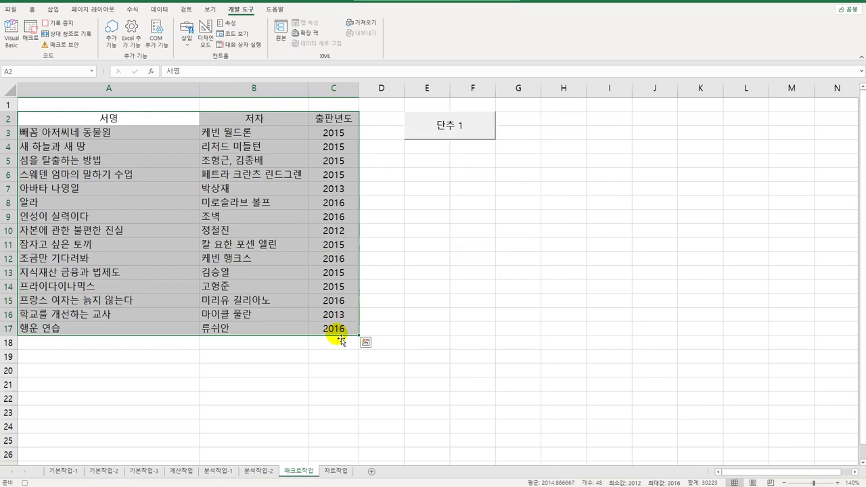
click(32, 10)
click(124, 41)
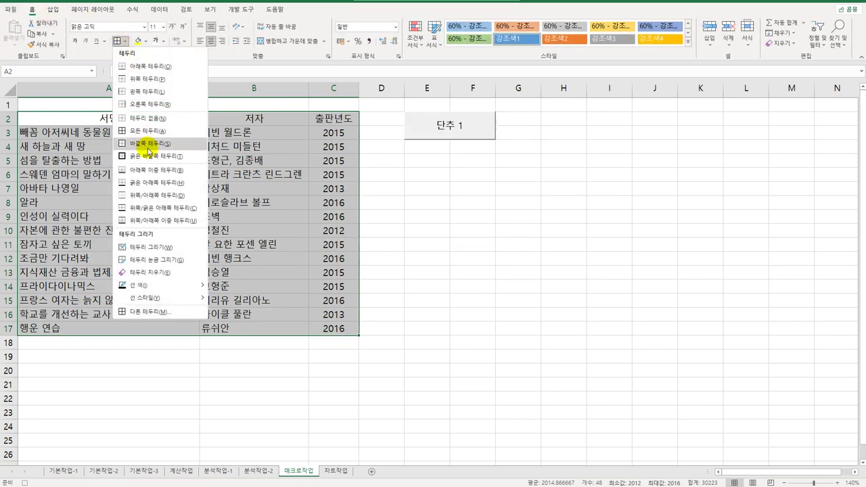
click(156, 139)
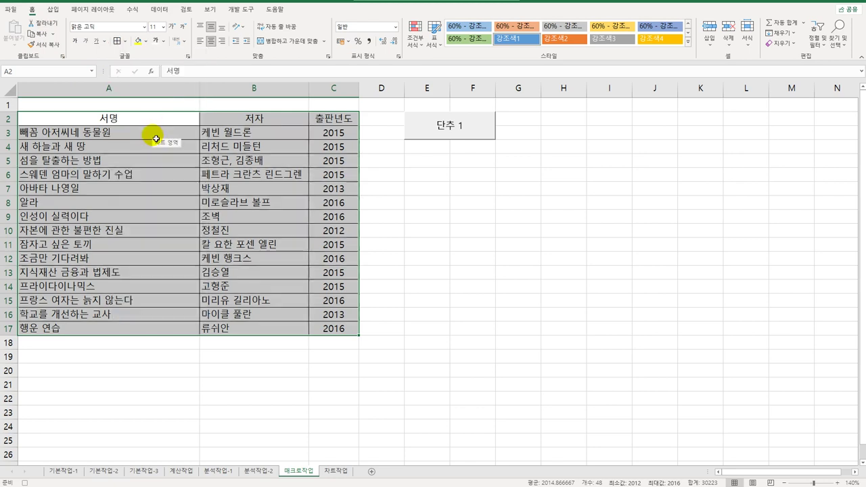
click(338, 118)
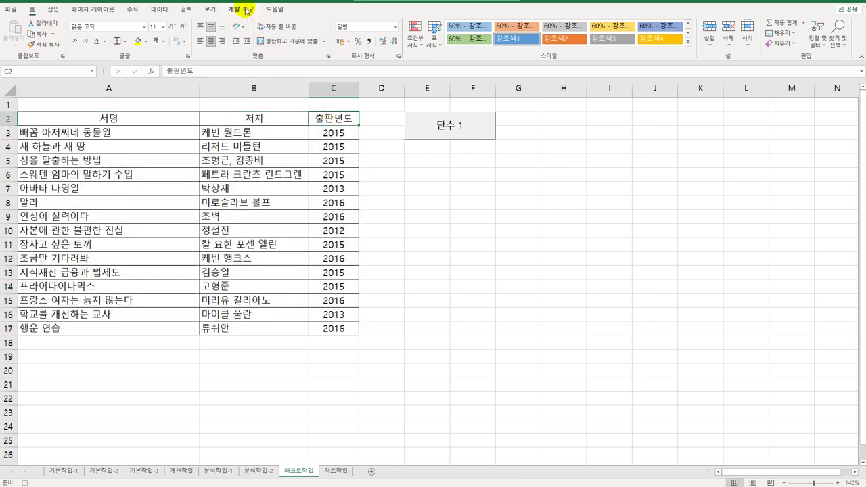
Stop recording the 테두리 macro and relabel the button over E2:F3 as 테두리
click(240, 9)
click(55, 24)
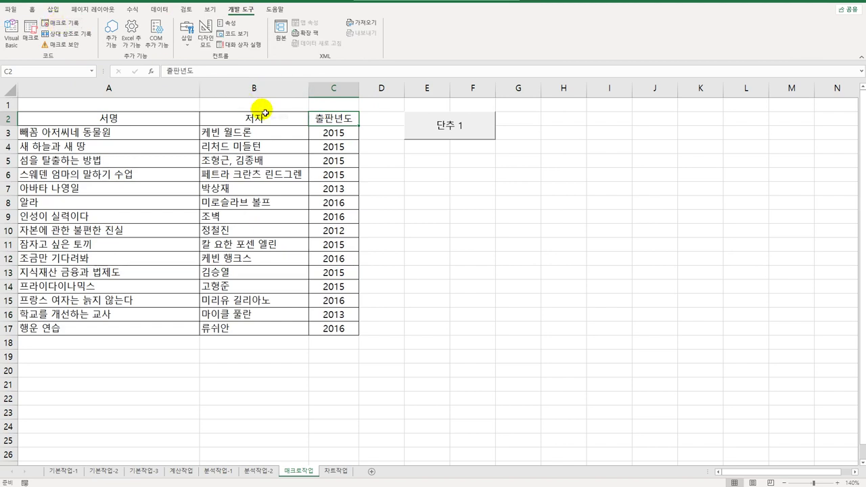
right_click(488, 136)
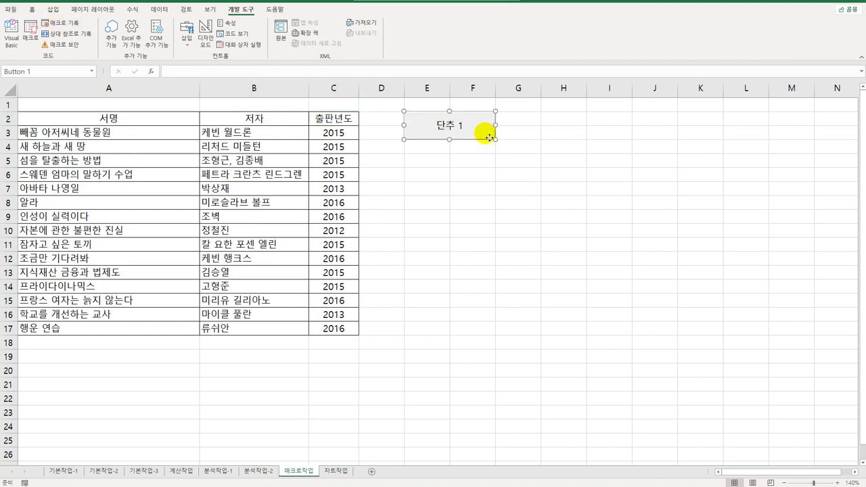
click(546, 182)
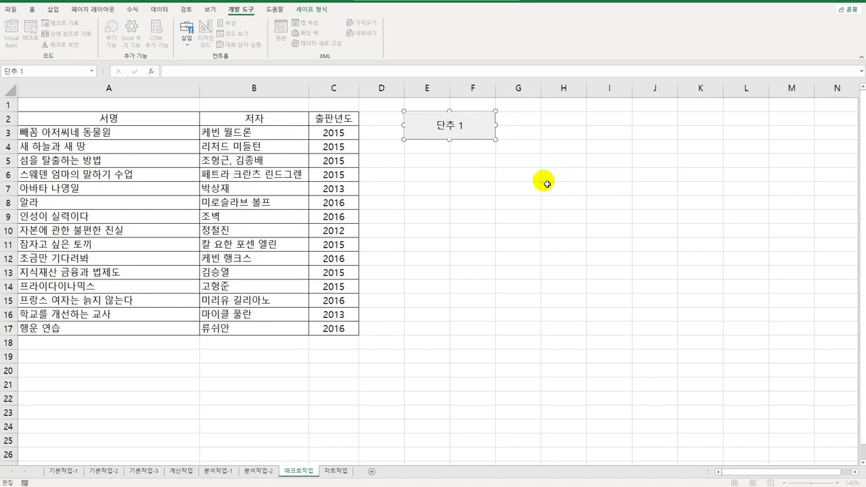
key(shift+End)
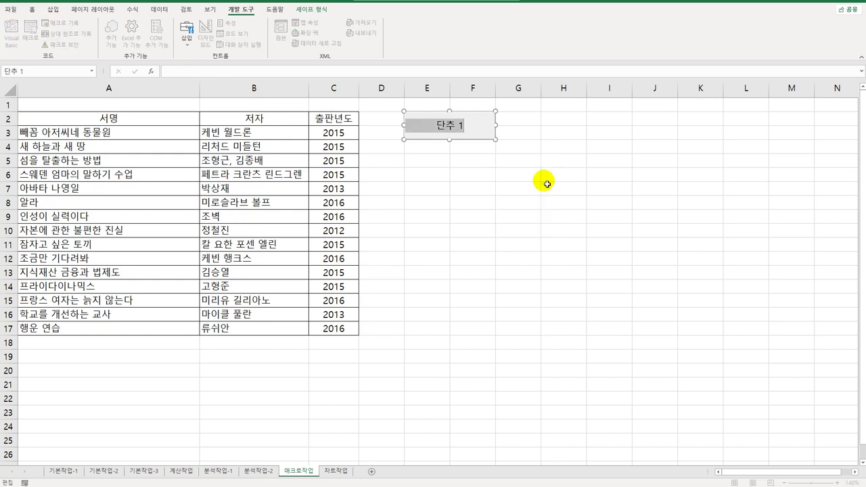
text(테두리)
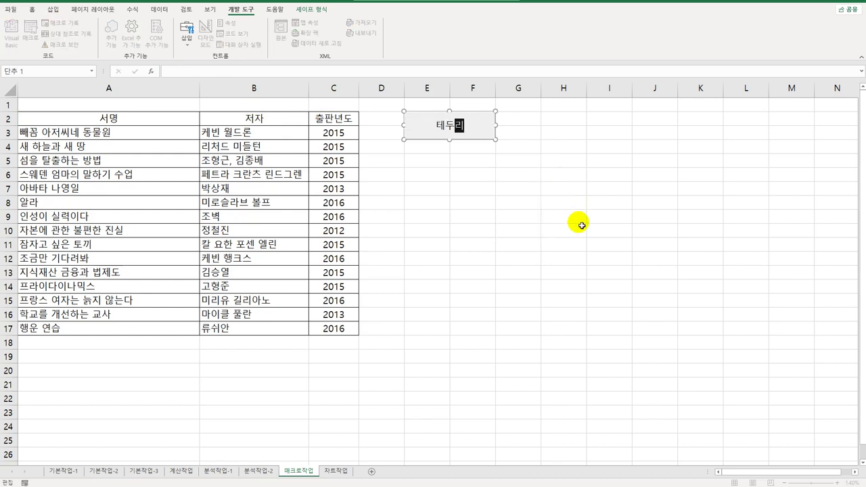
click(575, 247)
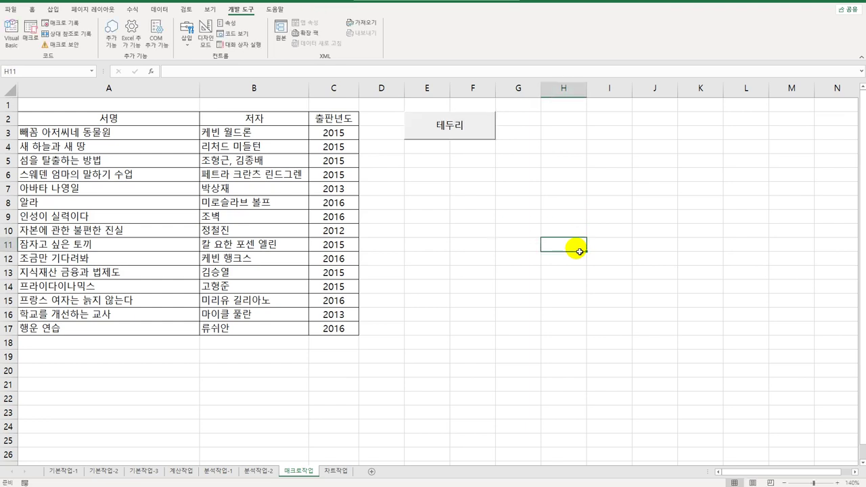
Draw a rounded rectangle over cells E5:F6 and give it the text 서식
click(54, 12)
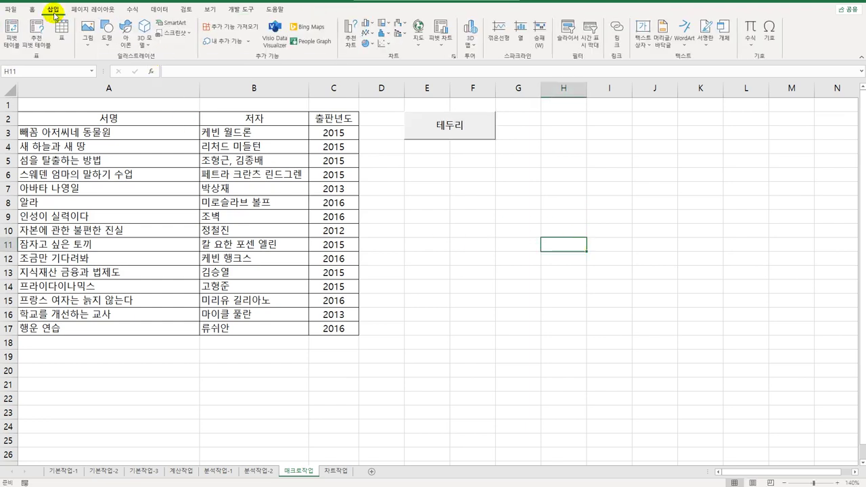
click(107, 31)
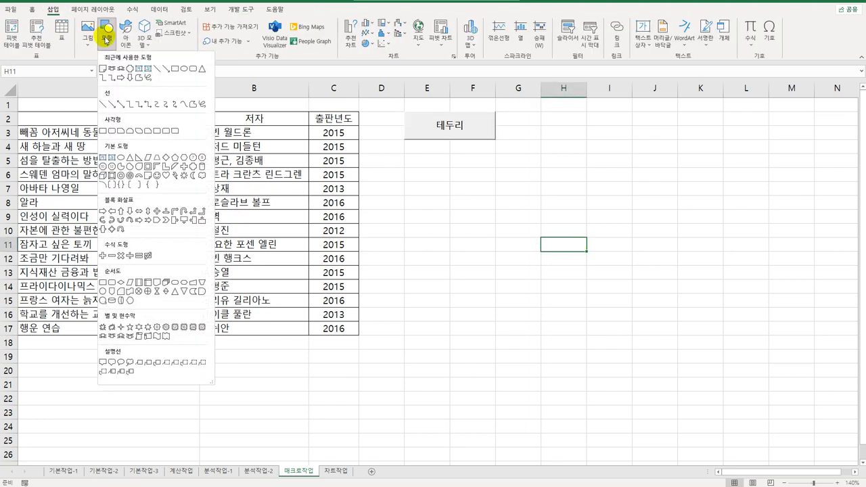
click(111, 132)
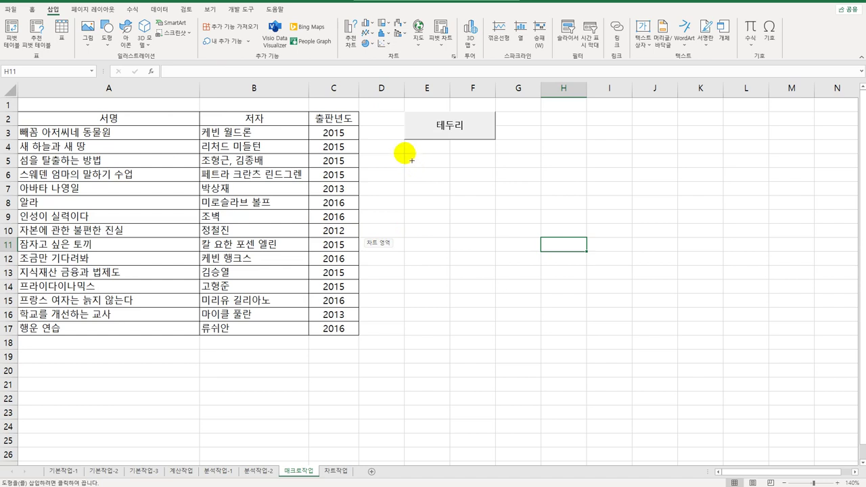
drag(405, 155, 487, 183)
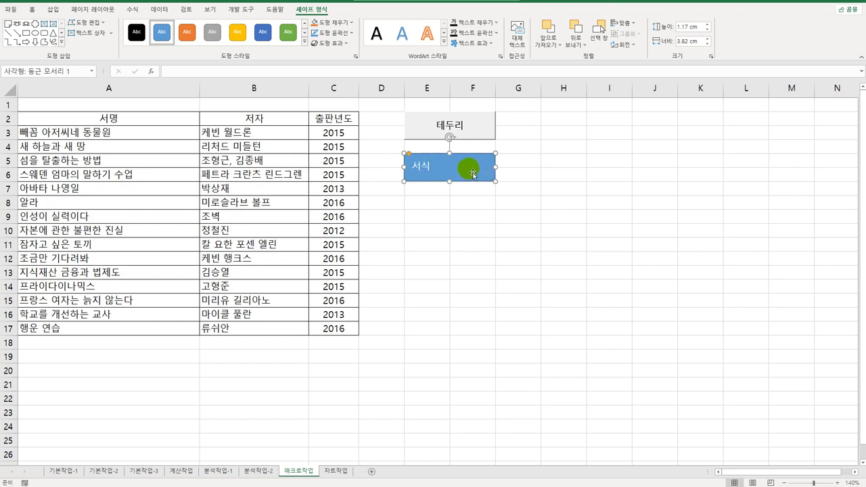
Assign a new macro named 서식 to the rounded rectangle and start recording it in the current workbook
right_click(472, 174)
click(518, 343)
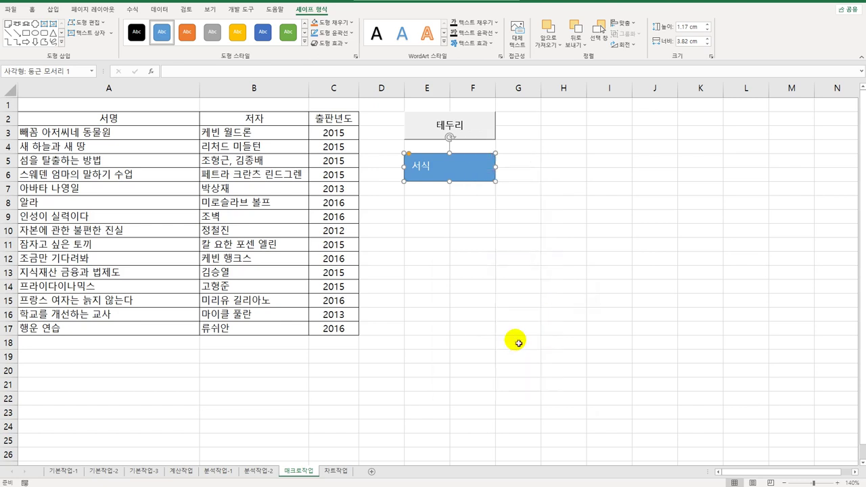
text(서식)
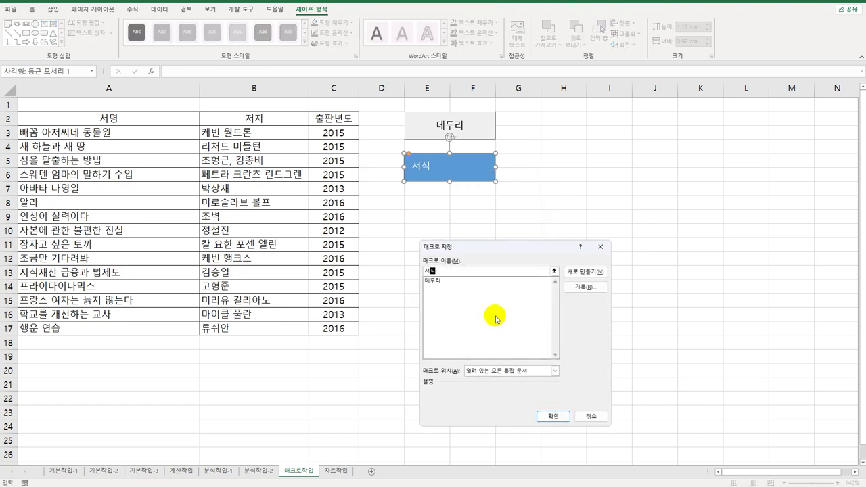
click(585, 287)
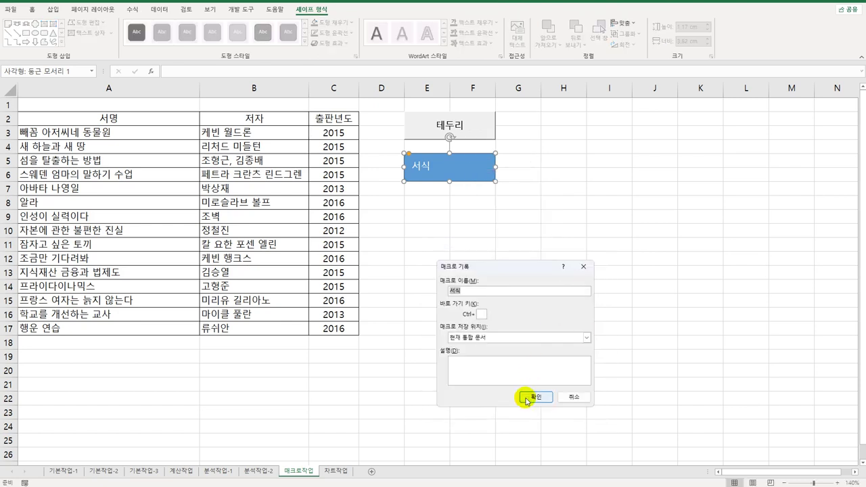
click(526, 398)
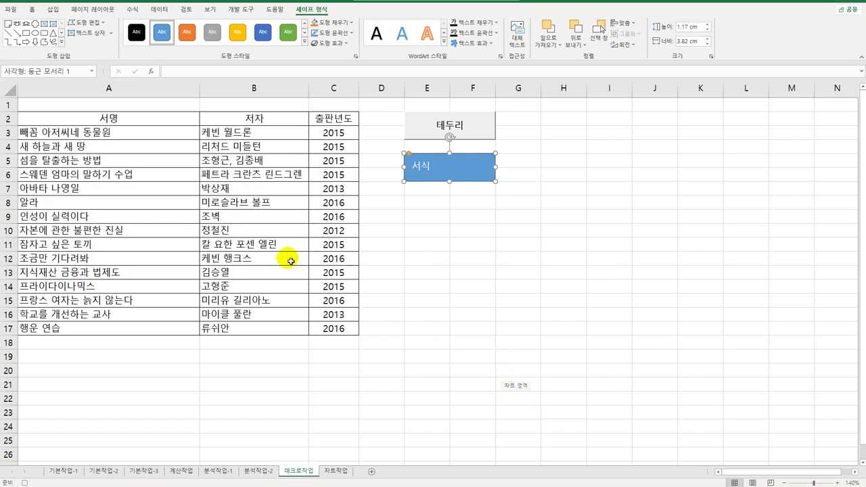
Format the header cells A2:C2 with the standard green fill and bold text, and stop recording the macro
drag(63, 113, 323, 124)
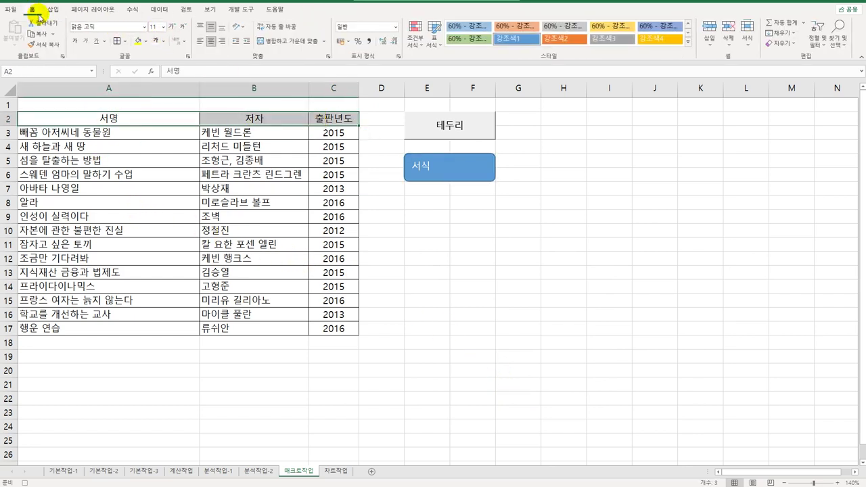
click(147, 42)
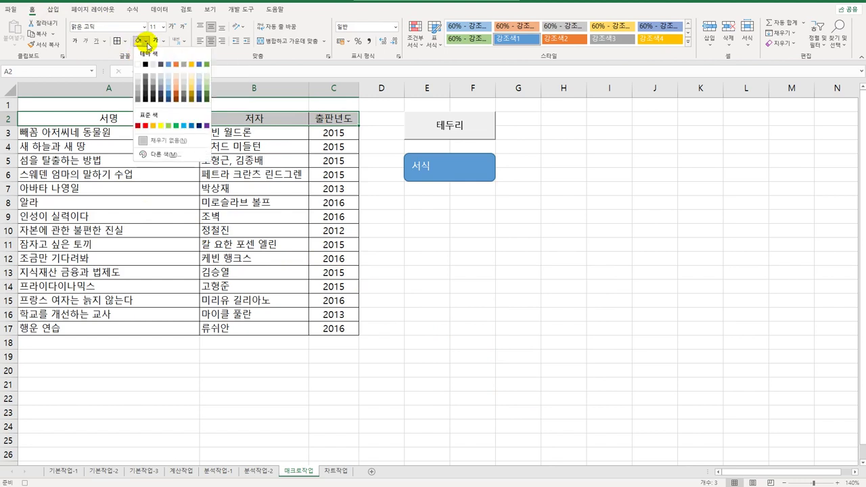
click(177, 126)
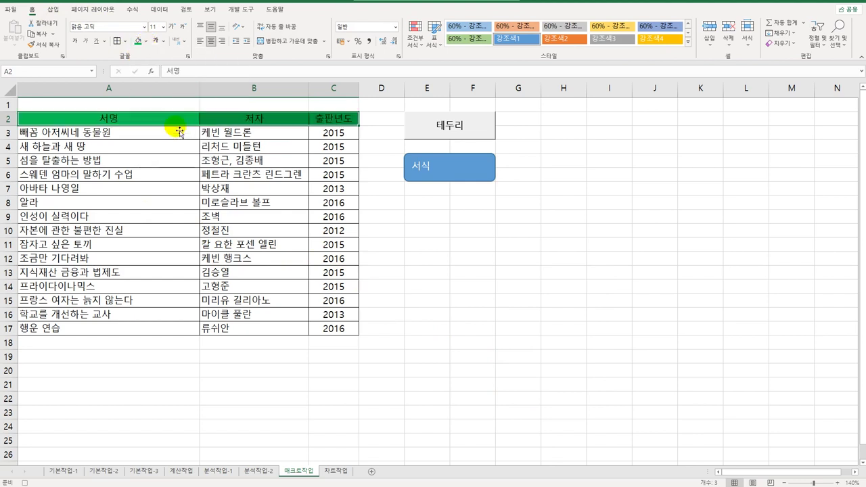
click(75, 42)
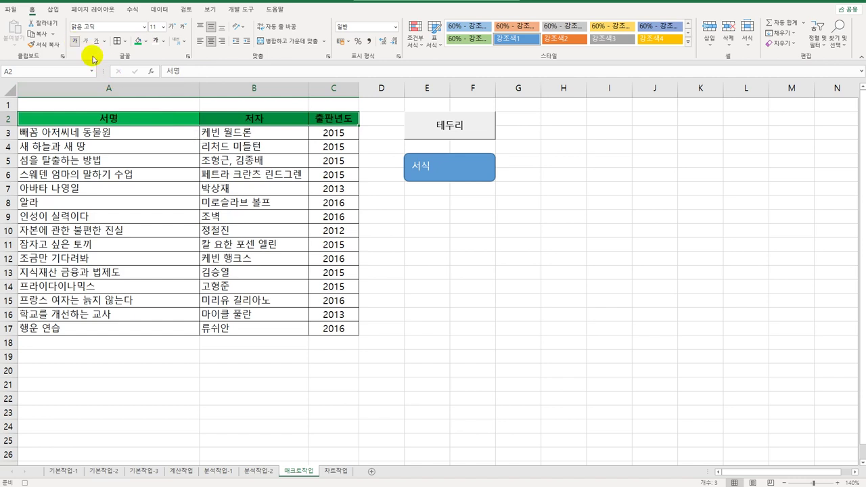
click(342, 121)
click(242, 11)
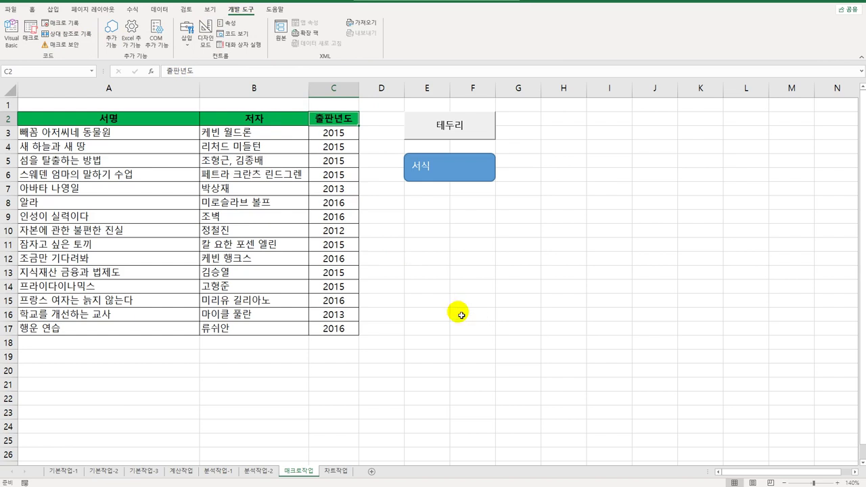
click(461, 316)
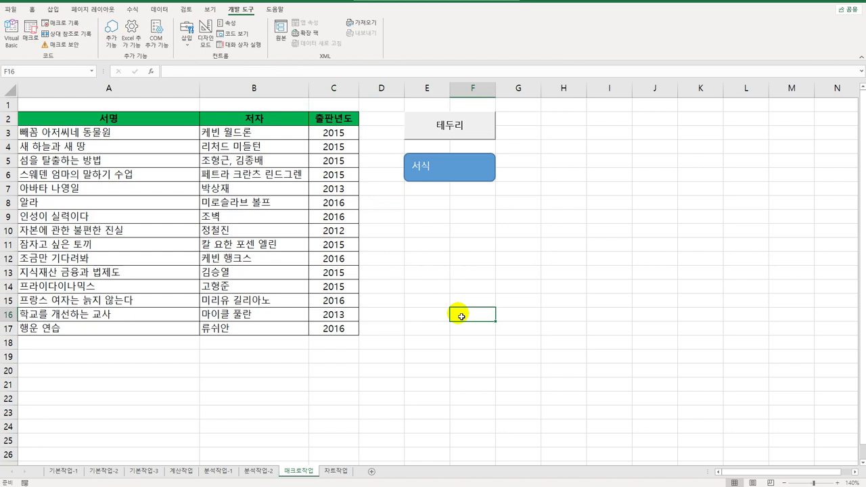
On the 차트작업 sheet, switch the chart's rows and columns so the years become the categories
click(341, 476)
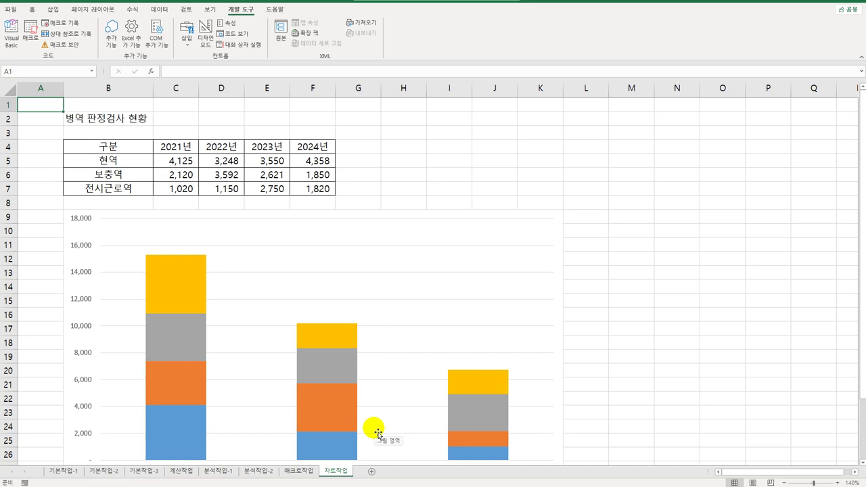
click(469, 245)
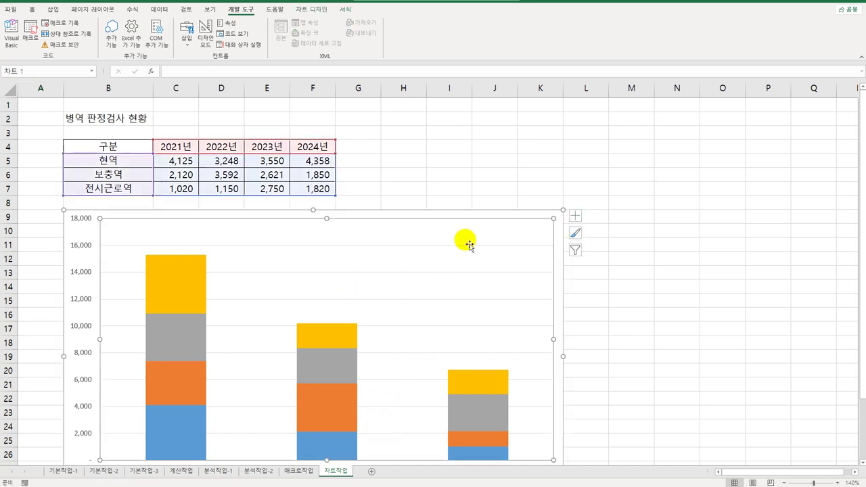
click(311, 9)
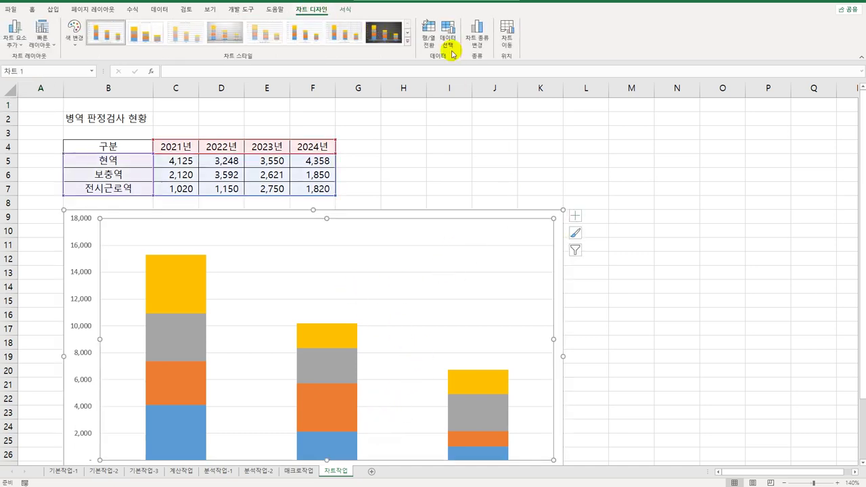
click(430, 45)
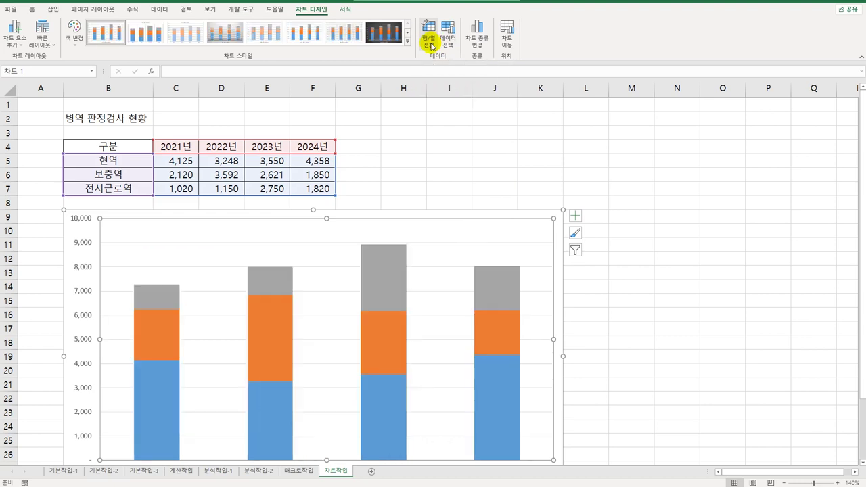
Add a chart title and link it to cell B2 of the 차트작업 sheet
click(576, 217)
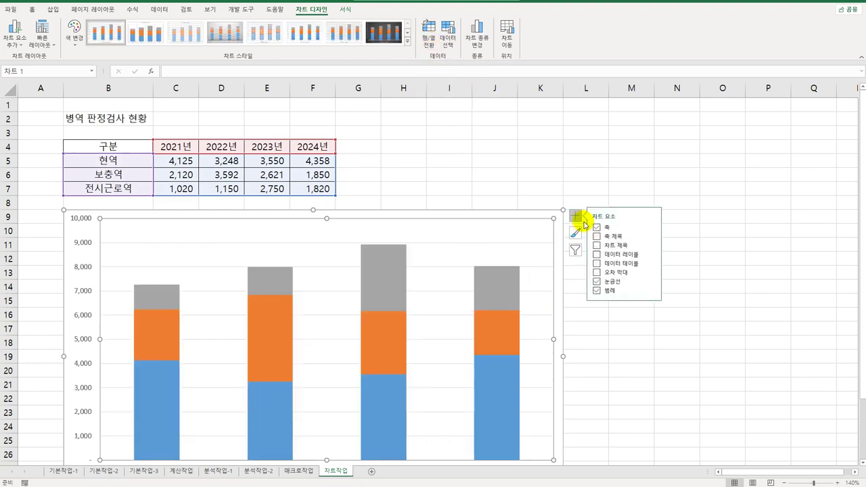
click(609, 247)
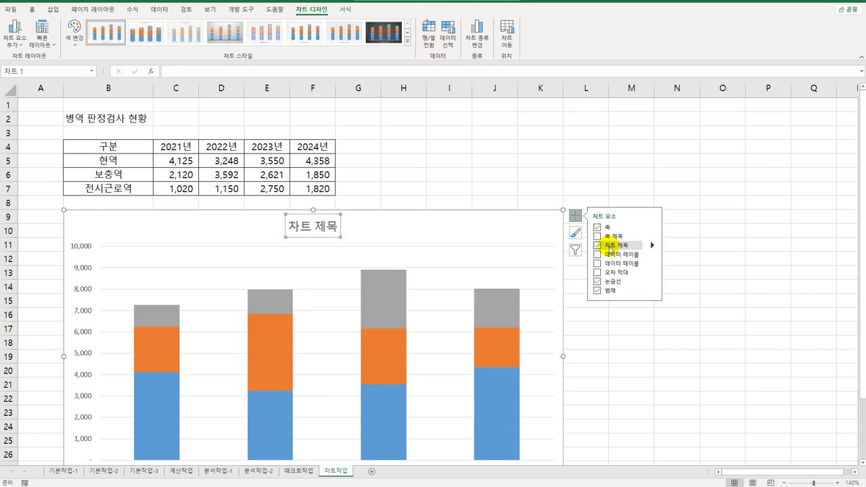
click(190, 72)
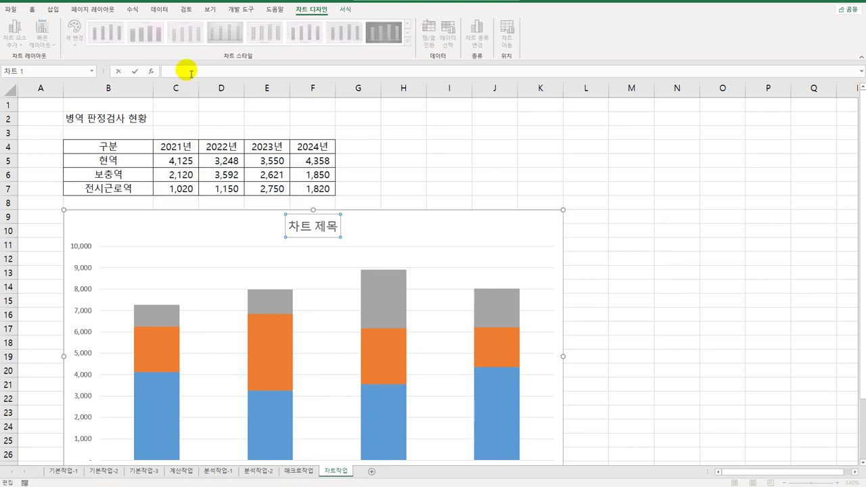
text(=)
click(134, 120)
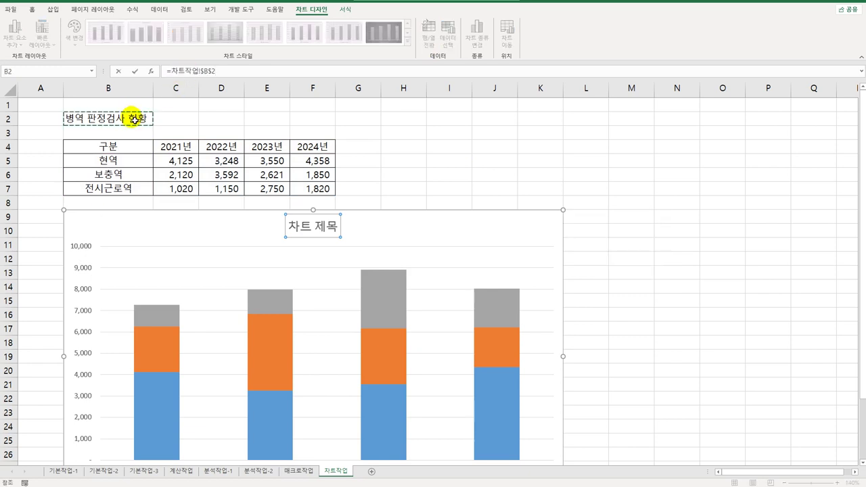
key(Return)
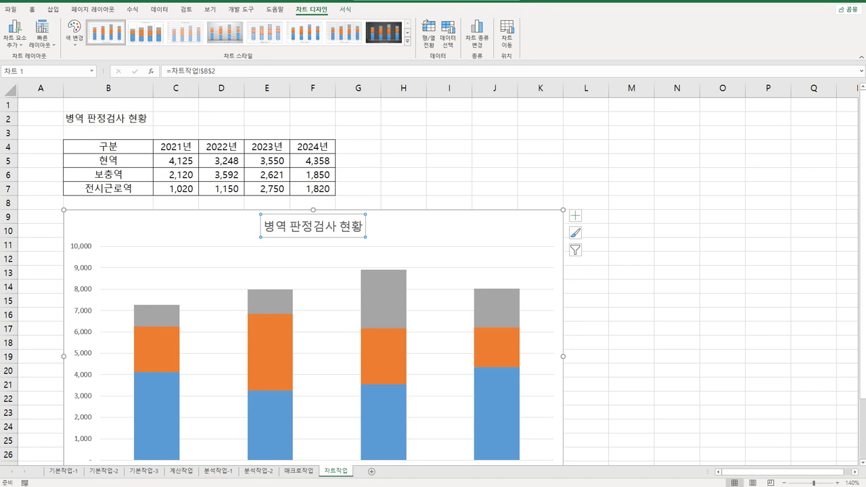
Show the chart's vertical axis values in reverse order and set its major unit to 2000
click(80, 247)
right_click(80, 247)
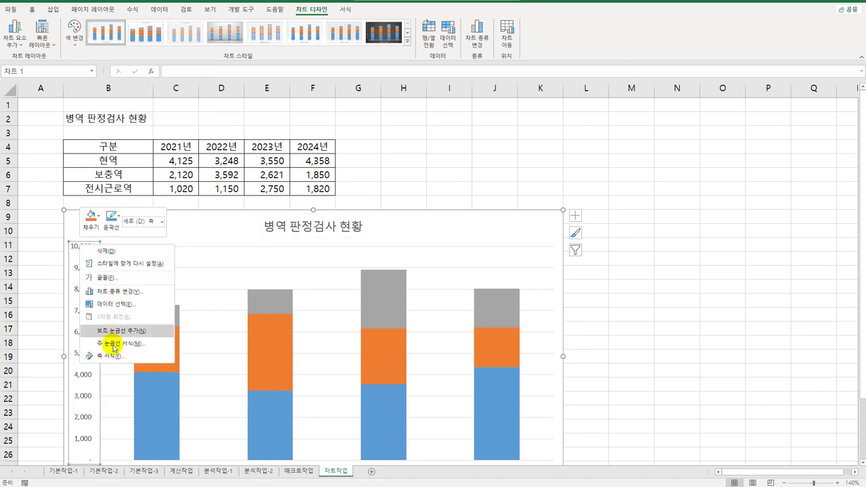
click(116, 355)
scroll(329, 306, down, 3)
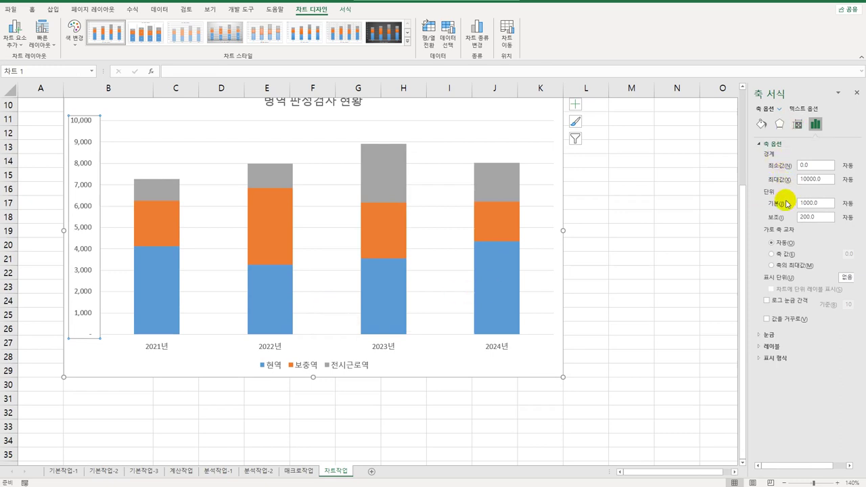
click(788, 319)
double_click(819, 201)
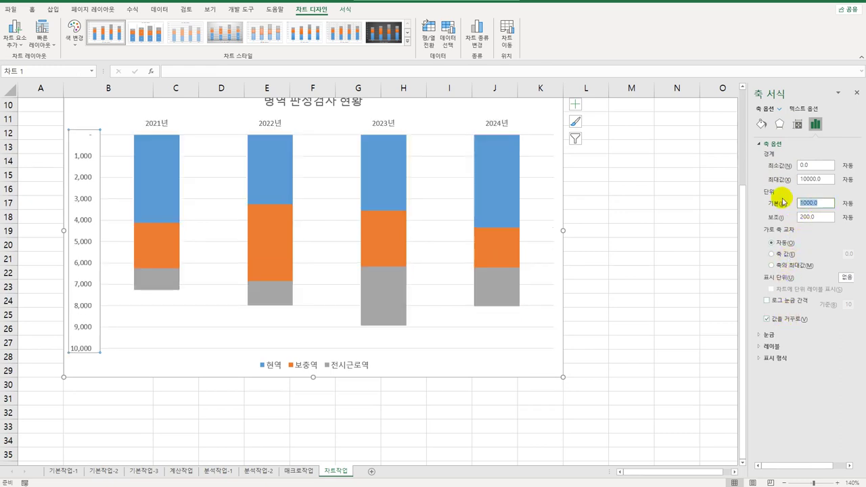
text(2)
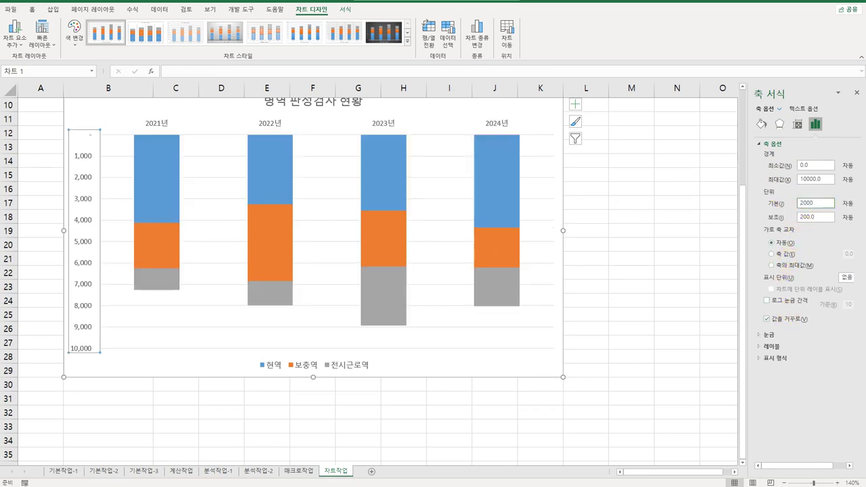
Apply chart style 스타일 6 to the whole chart
click(553, 372)
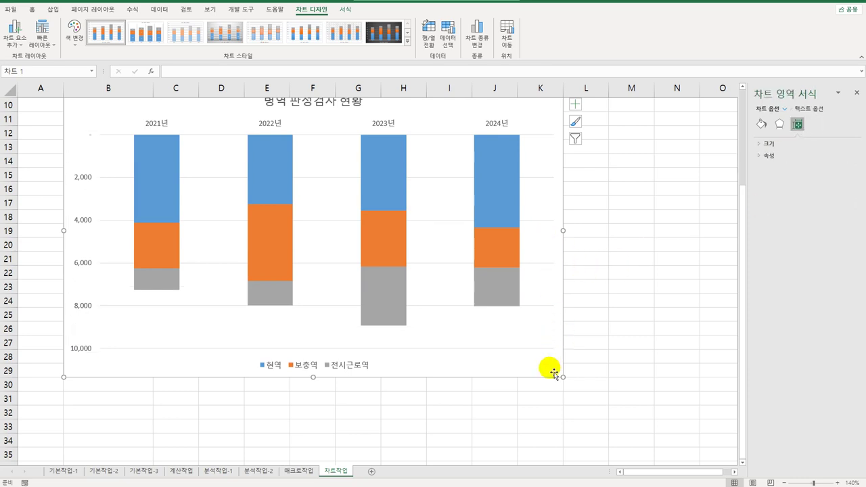
click(407, 41)
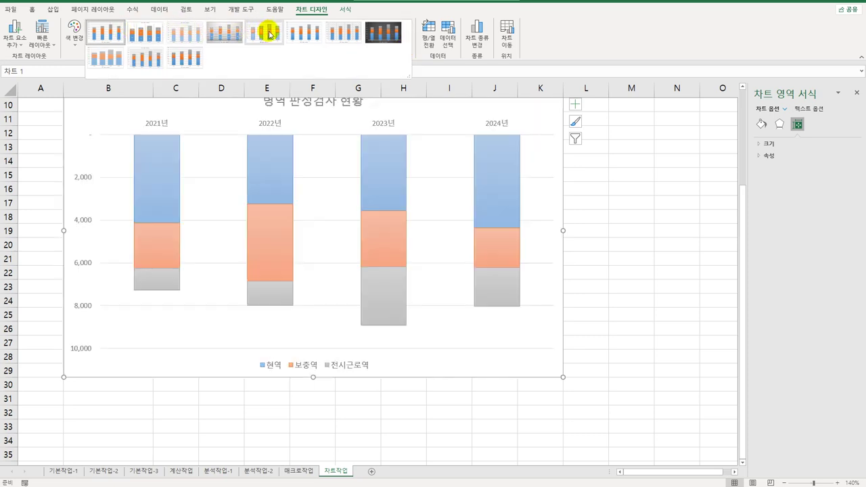
click(309, 36)
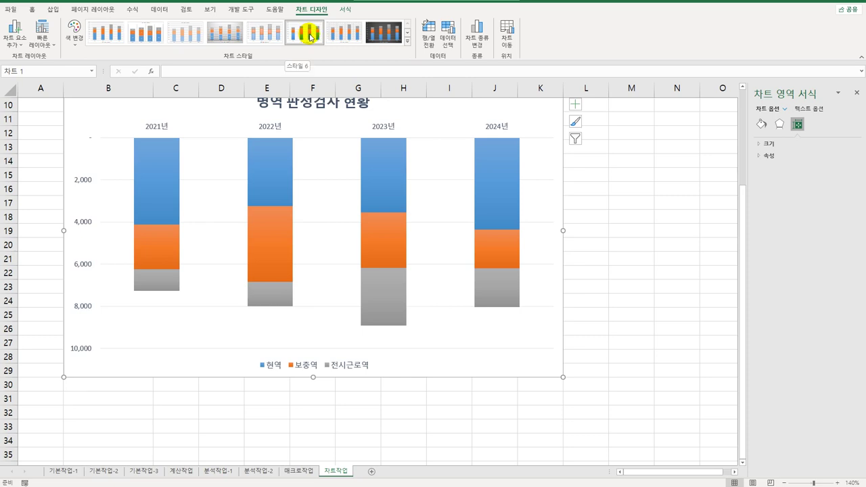
Fill the chart's plot area with the parchment texture
click(445, 158)
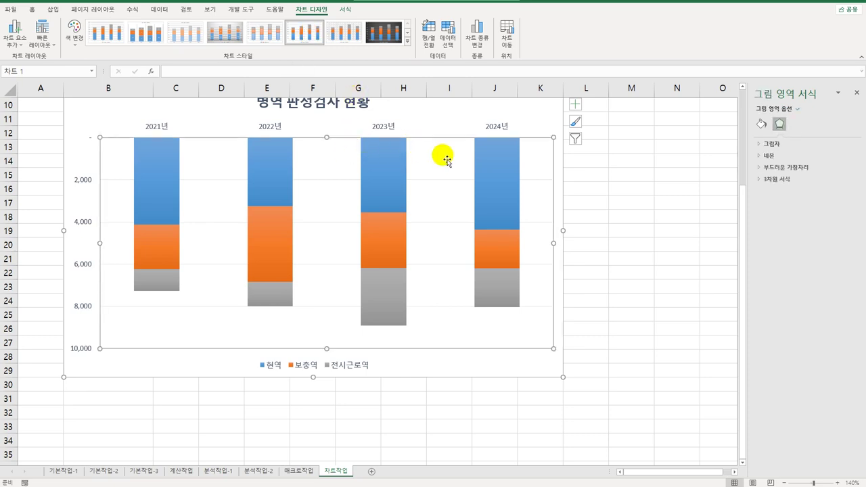
right_click(444, 157)
click(455, 129)
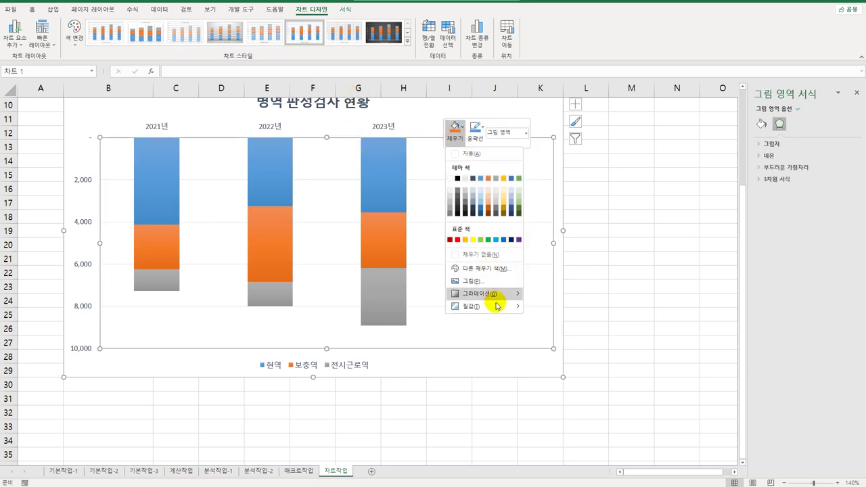
mouse_move(503, 307)
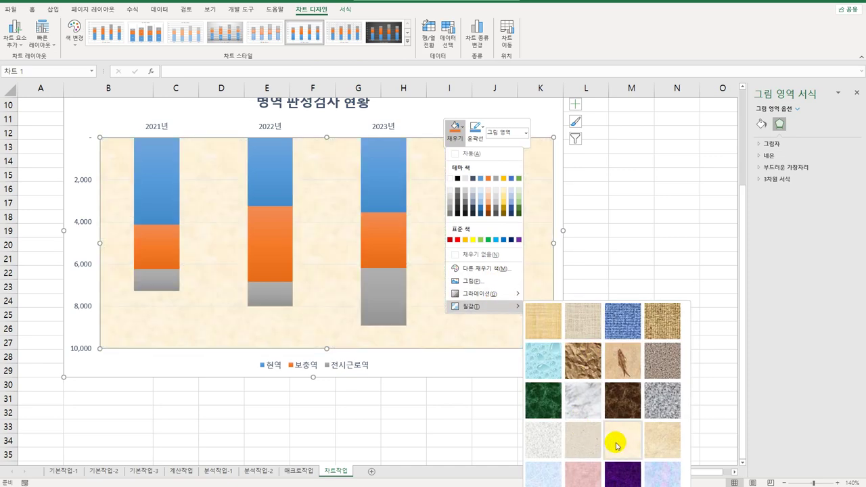
click(618, 443)
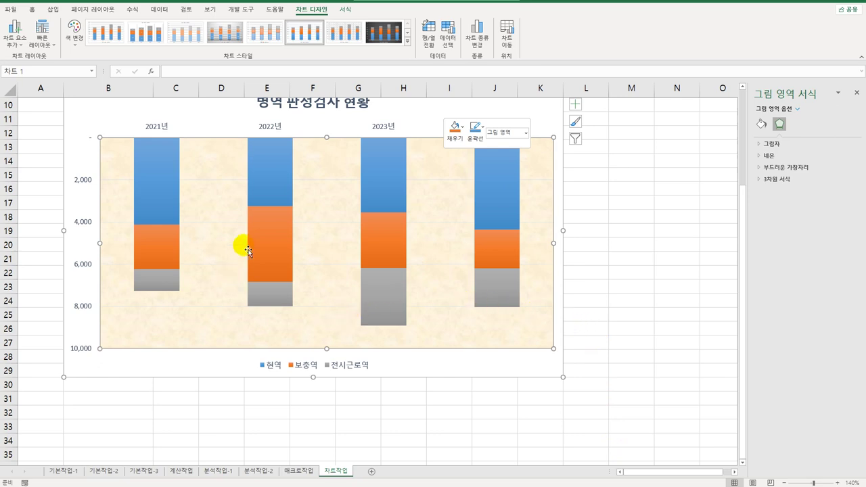
Add data labels to the 현역 series and set their font color to white
click(262, 183)
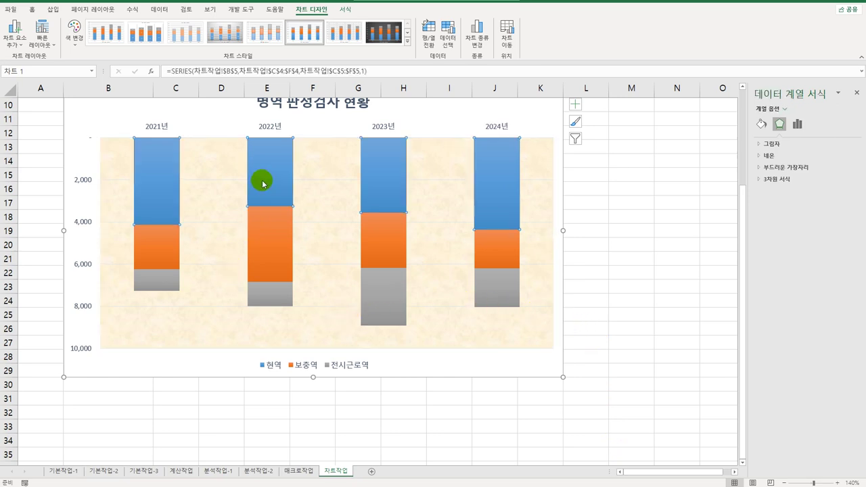
right_click(265, 152)
click(321, 224)
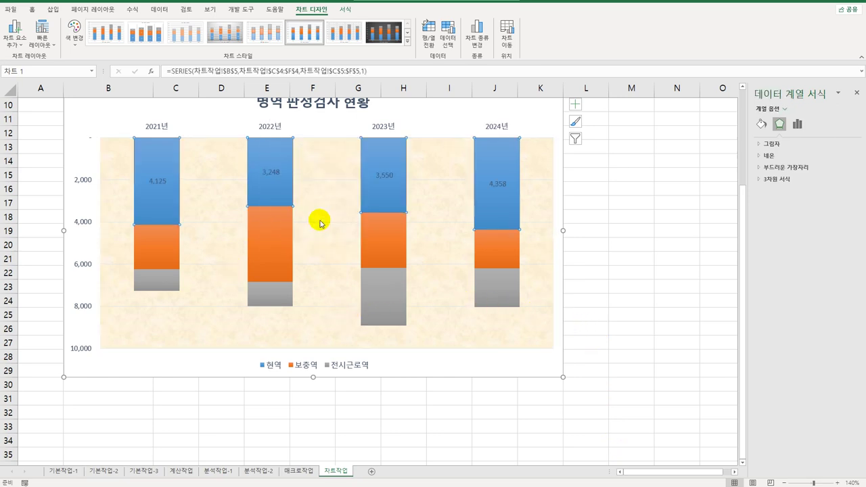
click(283, 176)
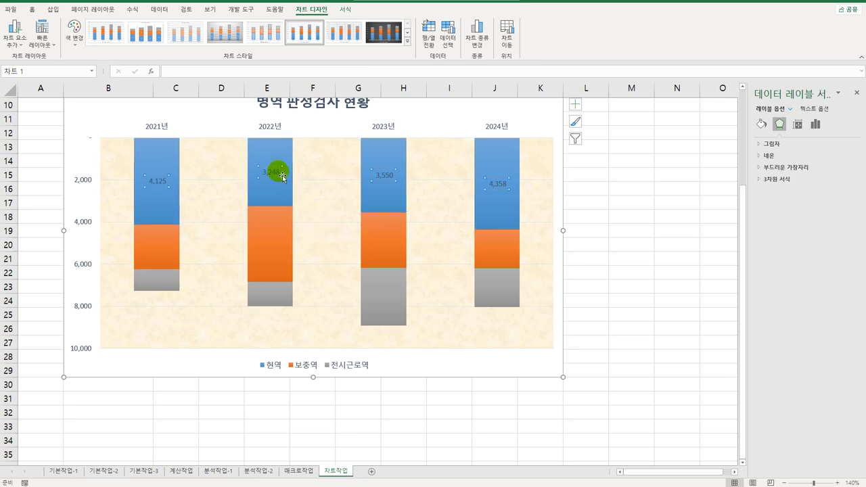
click(32, 9)
click(163, 41)
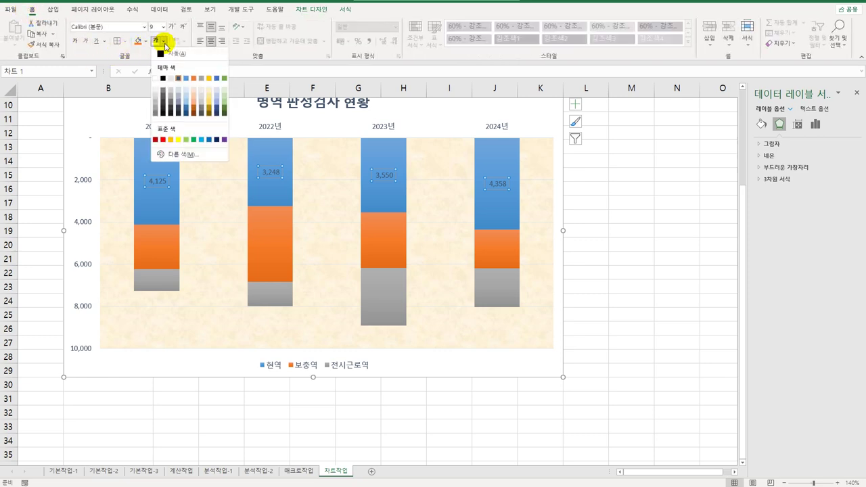
click(158, 79)
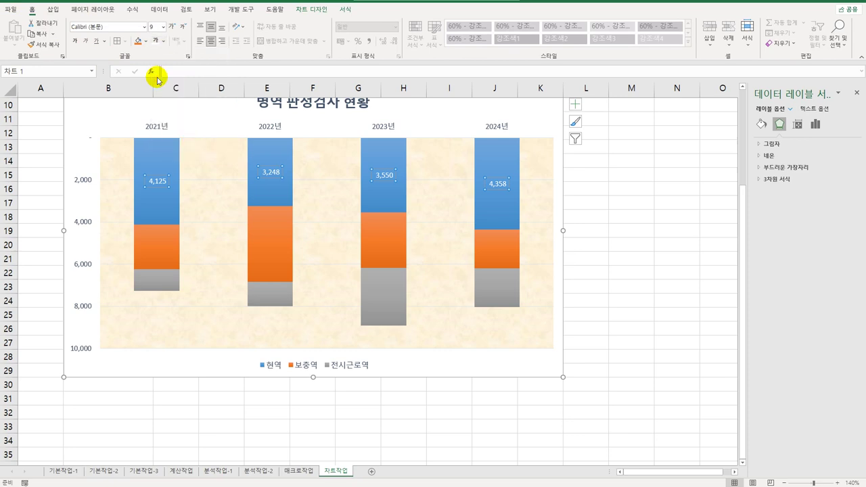
Set the chart area's border width to 2 pt with rounded corners, and deselect the chart
click(546, 121)
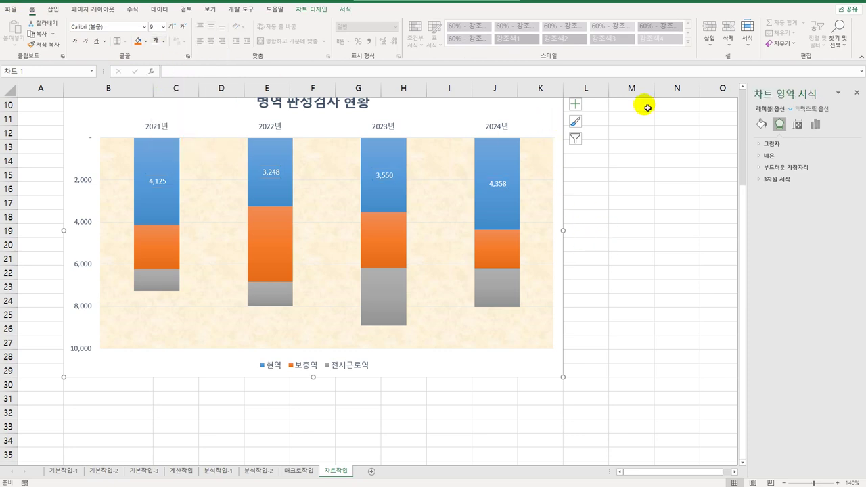
click(760, 124)
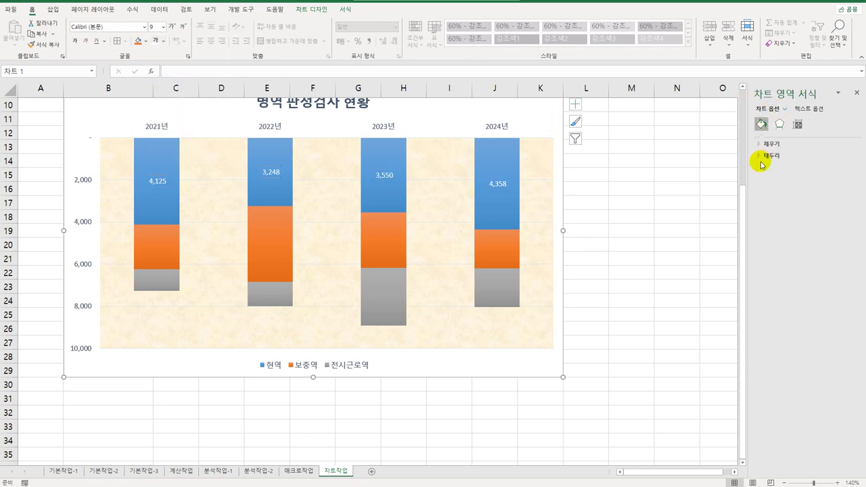
click(763, 157)
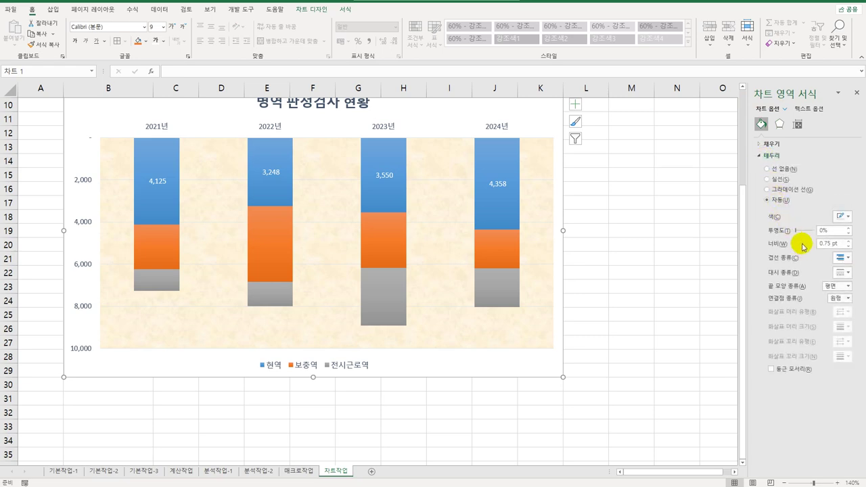
click(775, 243)
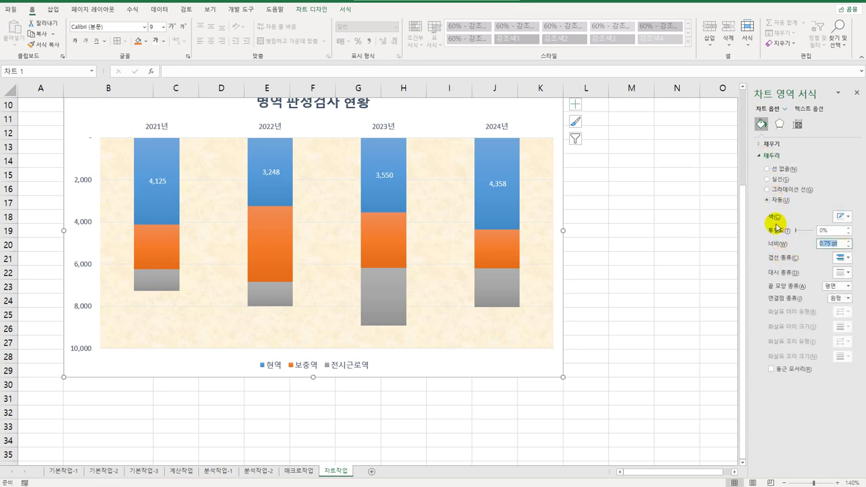
text(2)
key(Return)
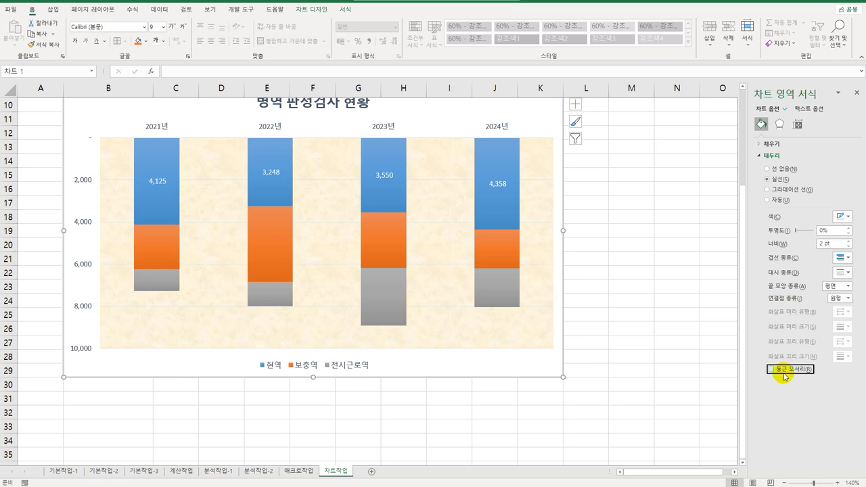
click(655, 357)
scroll(654, 357, up, 3)
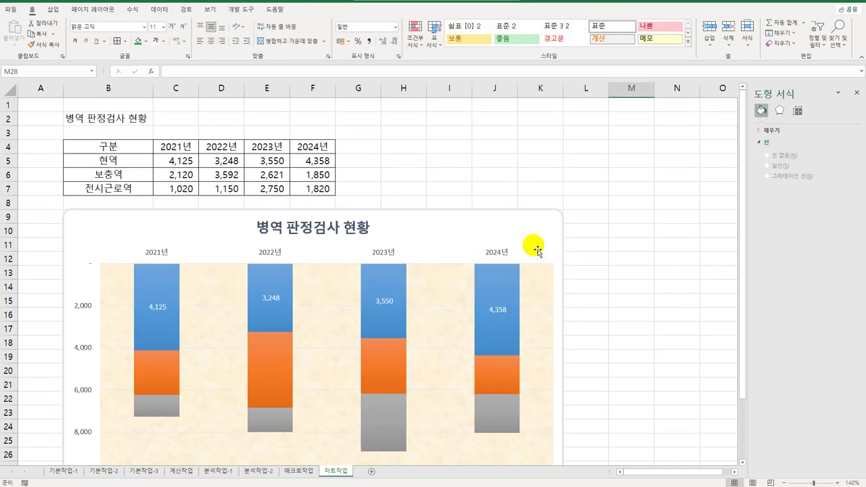
click(593, 311)
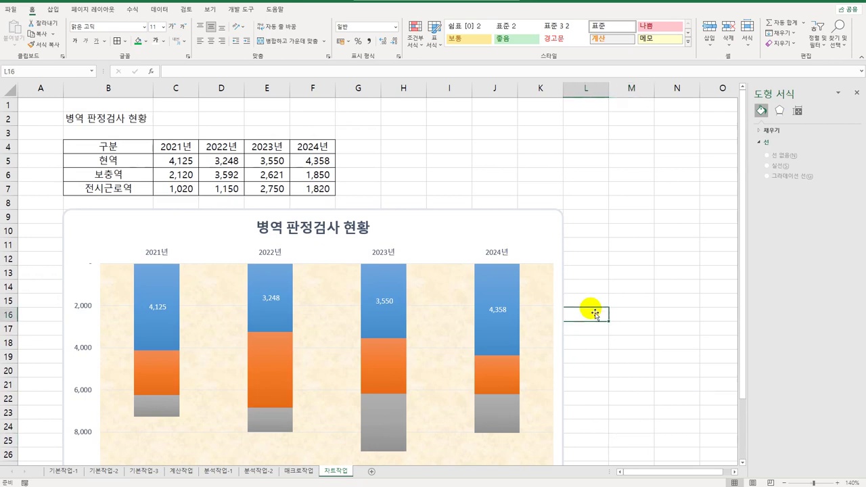
scroll(594, 312, down, 3)
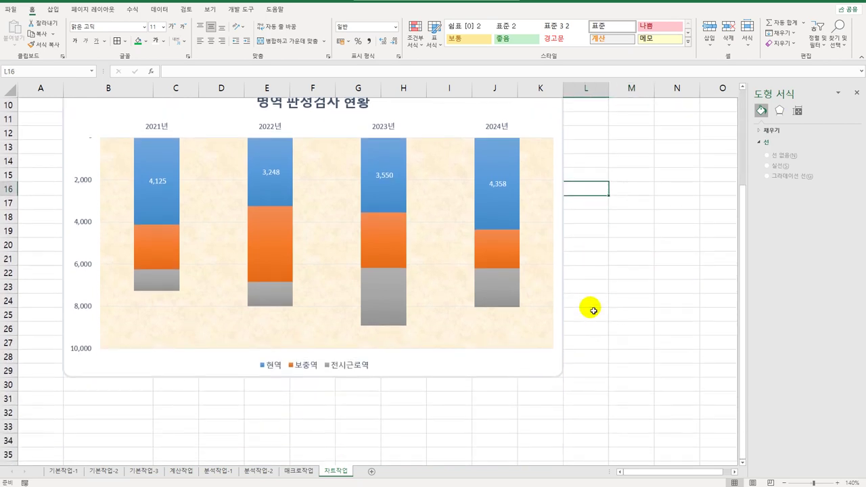